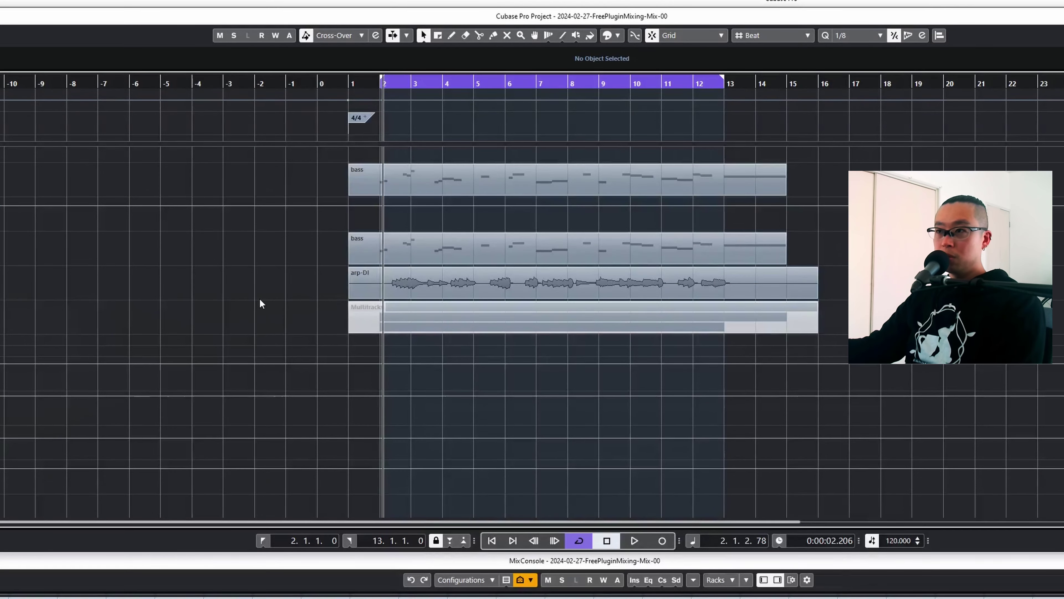
- Open the drums MIDI part in the Key Editor
{"action": "scroll", "coordinate": [280, 310], "scroll_direction": "up", "scroll_amount": 3}
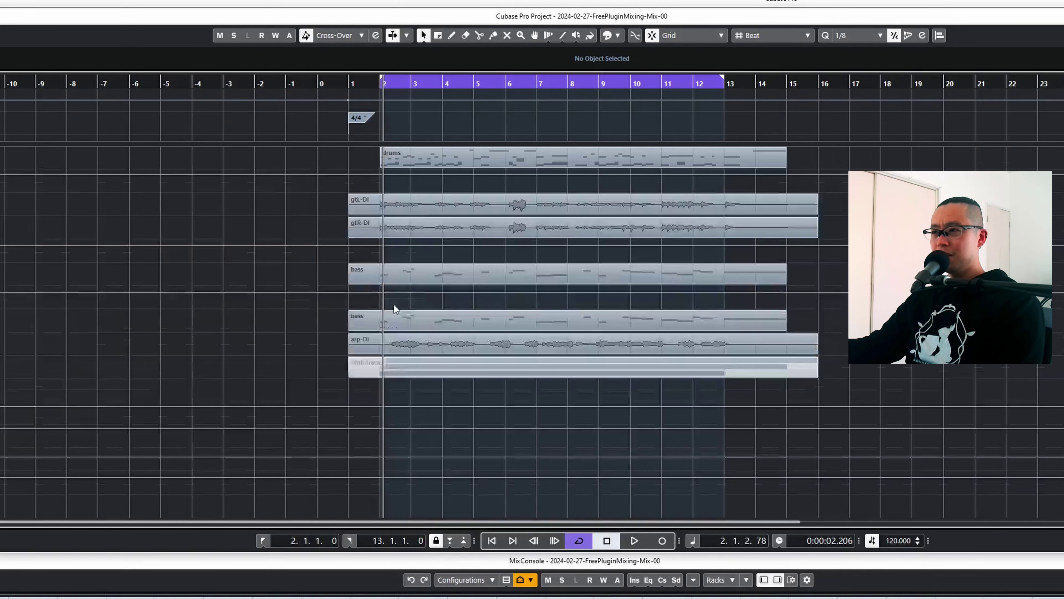
{"action": "scroll", "coordinate": [576, 332], "scroll_direction": "up", "scroll_amount": 3}
{"action": "scroll", "coordinate": [678, 341], "scroll_direction": "up", "scroll_amount": 6}
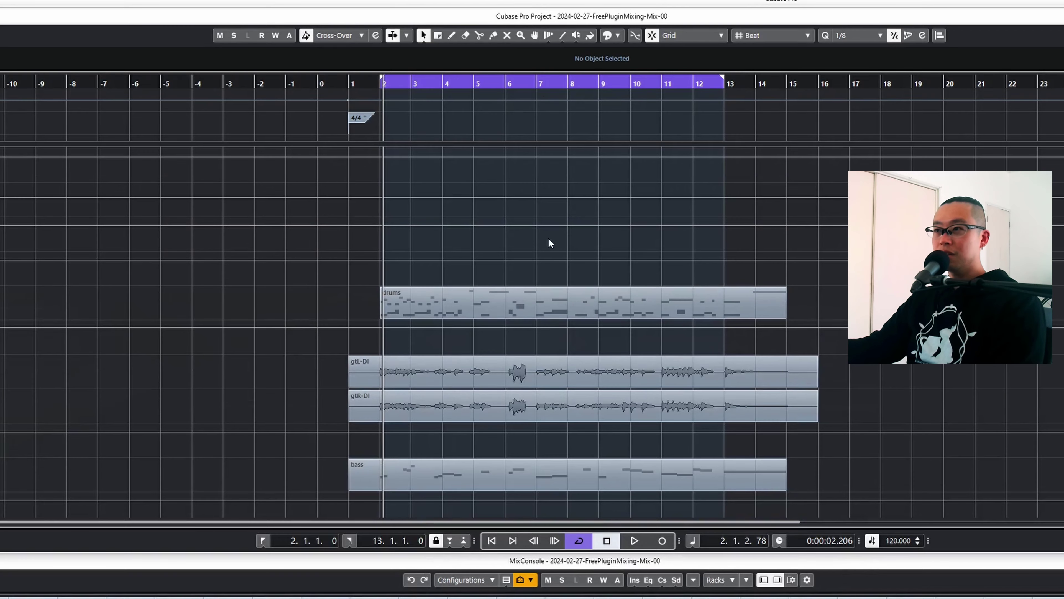
{"action": "left_click", "coordinate": [538, 81]}
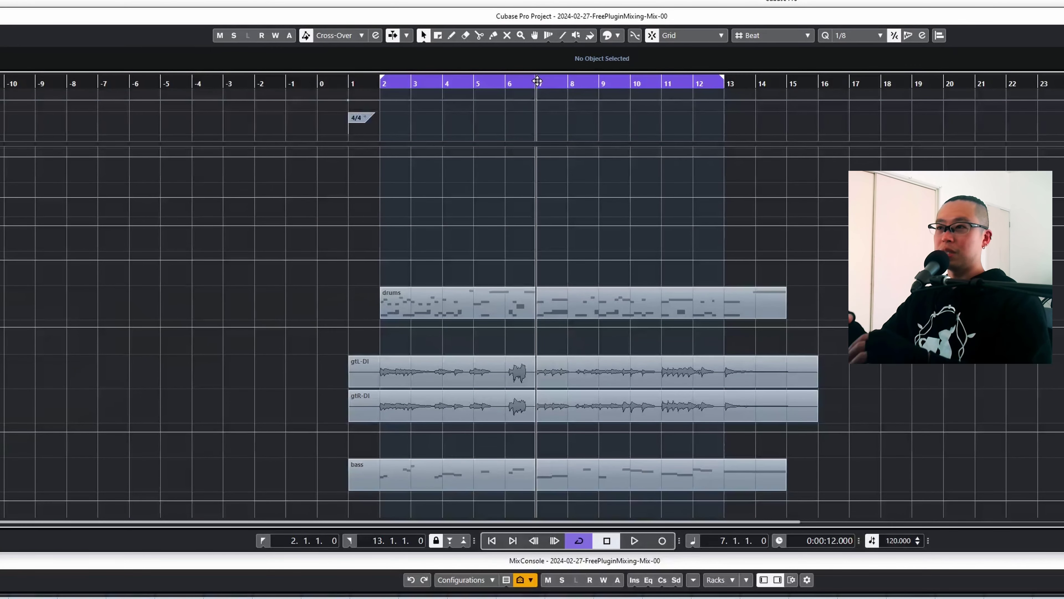
{"action": "scroll", "coordinate": [30, 283], "scroll_direction": "up", "scroll_amount": 2}
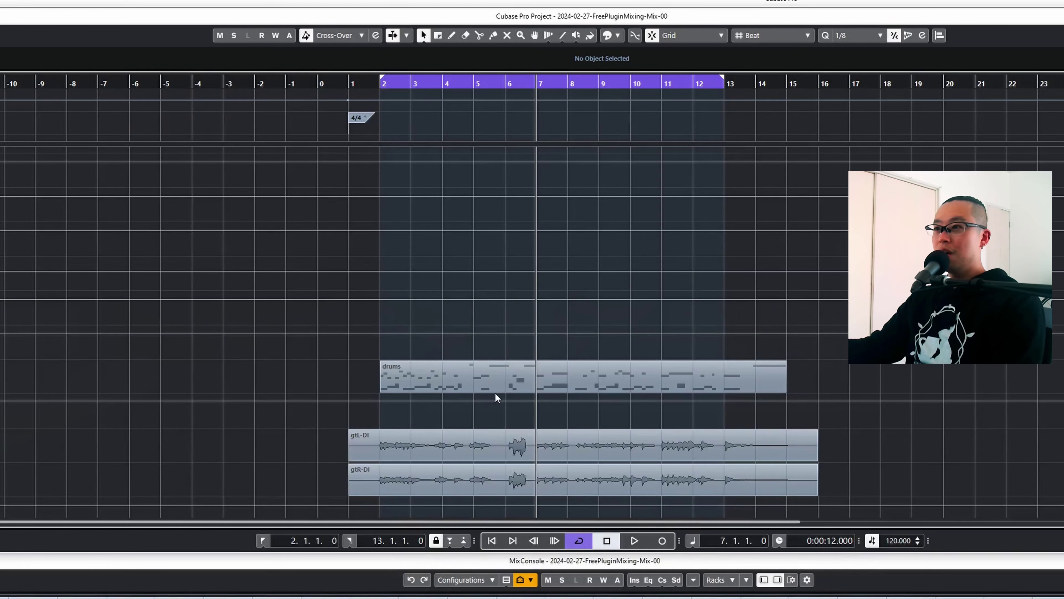
{"action": "double_click", "coordinate": [539, 374]}
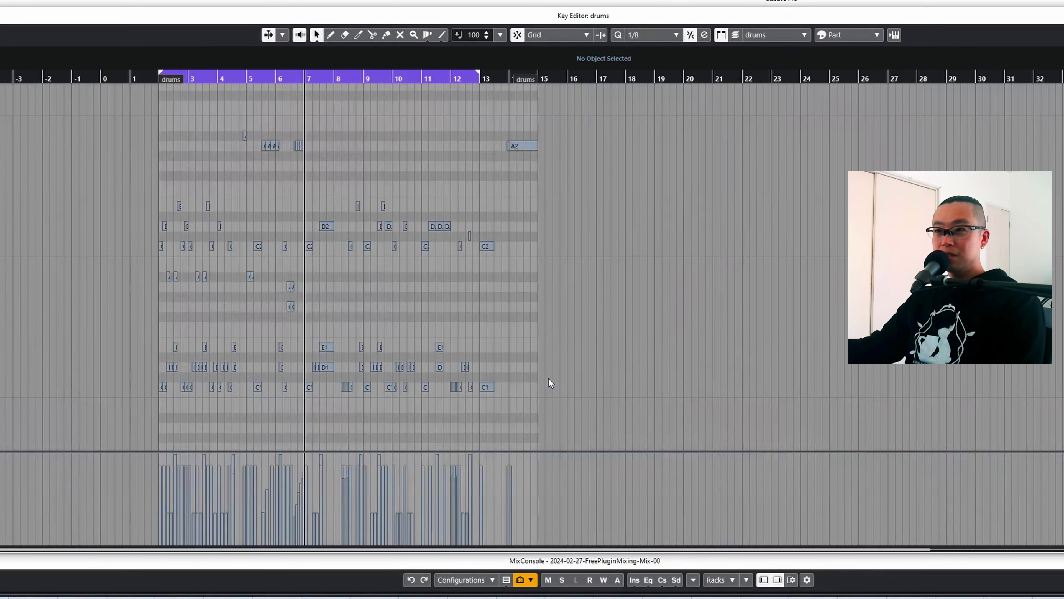
- Select the fast run of C1 kick notes on beat 2 of bar 8
{"action": "scroll", "coordinate": [548, 379], "scroll_direction": "up", "scroll_amount": 5}
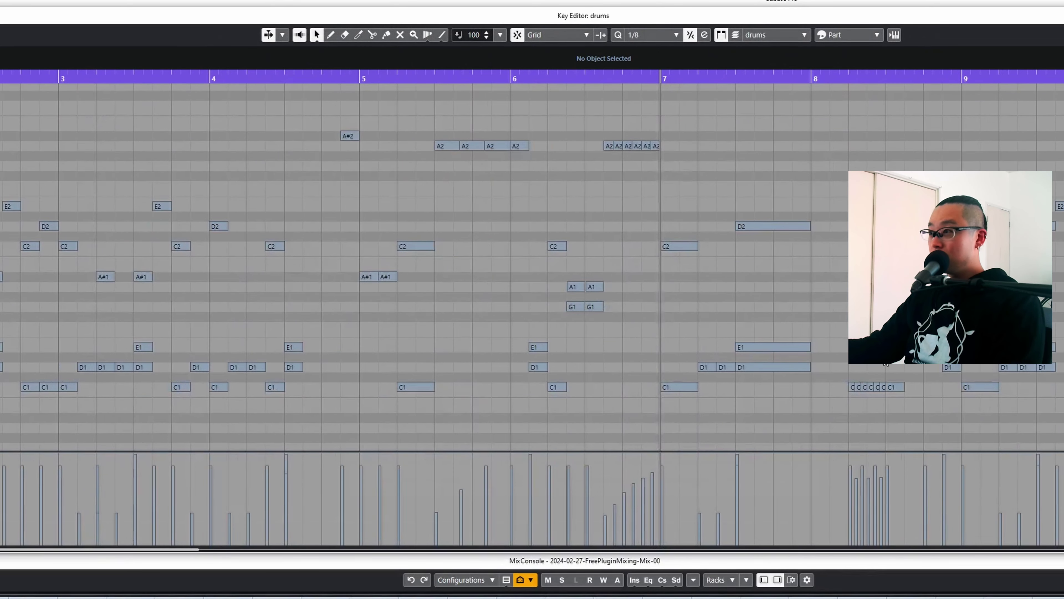
{"action": "scroll", "coordinate": [626, 371], "scroll_direction": "up", "scroll_amount": 3}
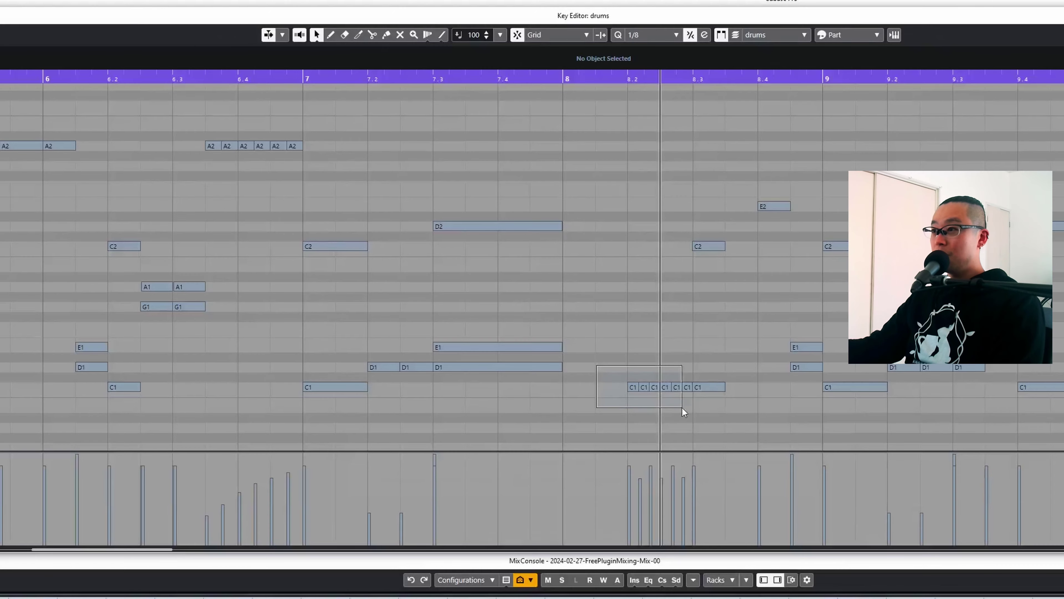
{"action": "left_click_drag", "start_coordinate": [681, 408], "coordinate": [693, 407]}
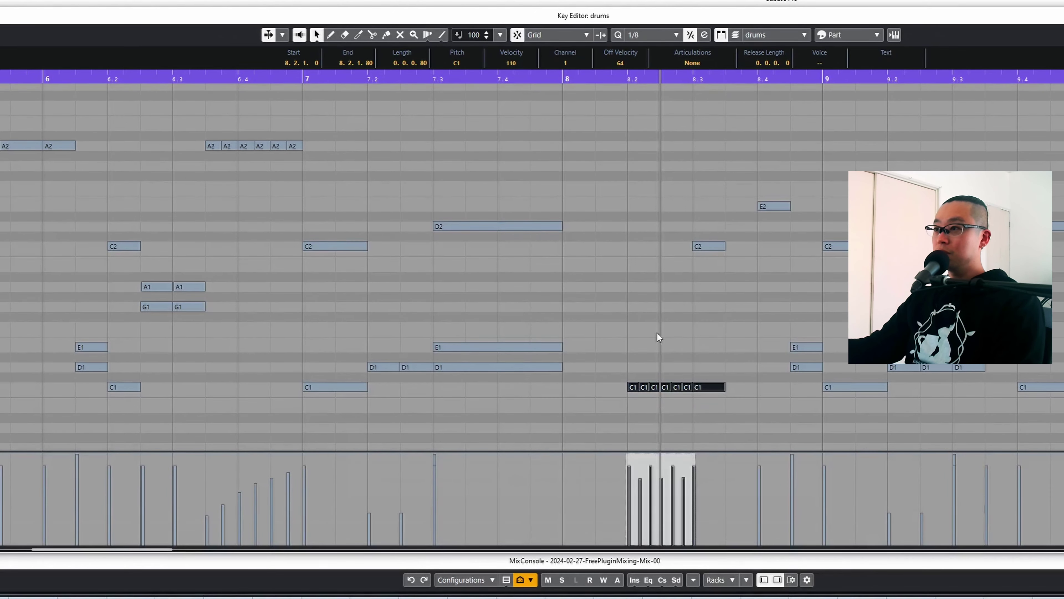
{"action": "left_click_drag", "start_coordinate": [604, 329], "coordinate": [686, 406]}
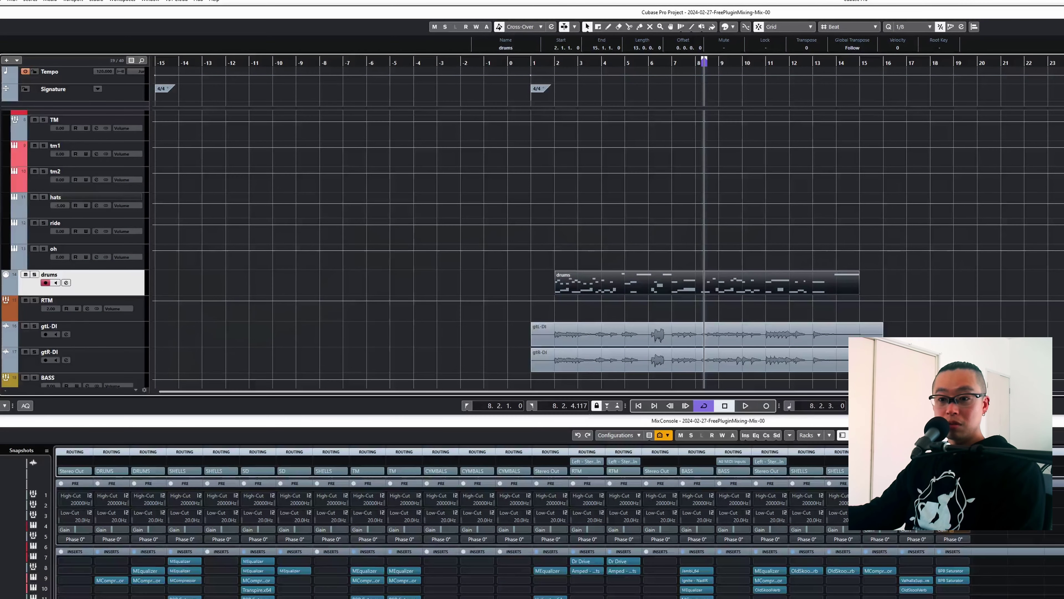
- Range-select beat 2 of bar 8 on the kd track and check the kd channel in the MixConsole
{"action": "scroll", "coordinate": [719, 253], "scroll_direction": "up", "scroll_amount": 10}
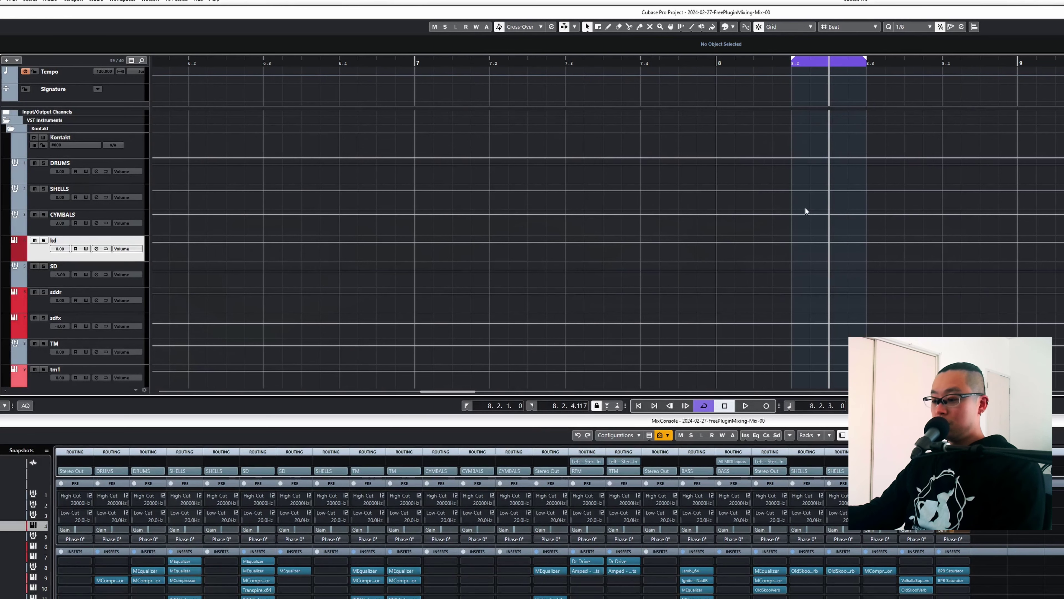
{"action": "key", "text": "2"}
{"action": "left_click_drag", "start_coordinate": [794, 253], "coordinate": [861, 250]}
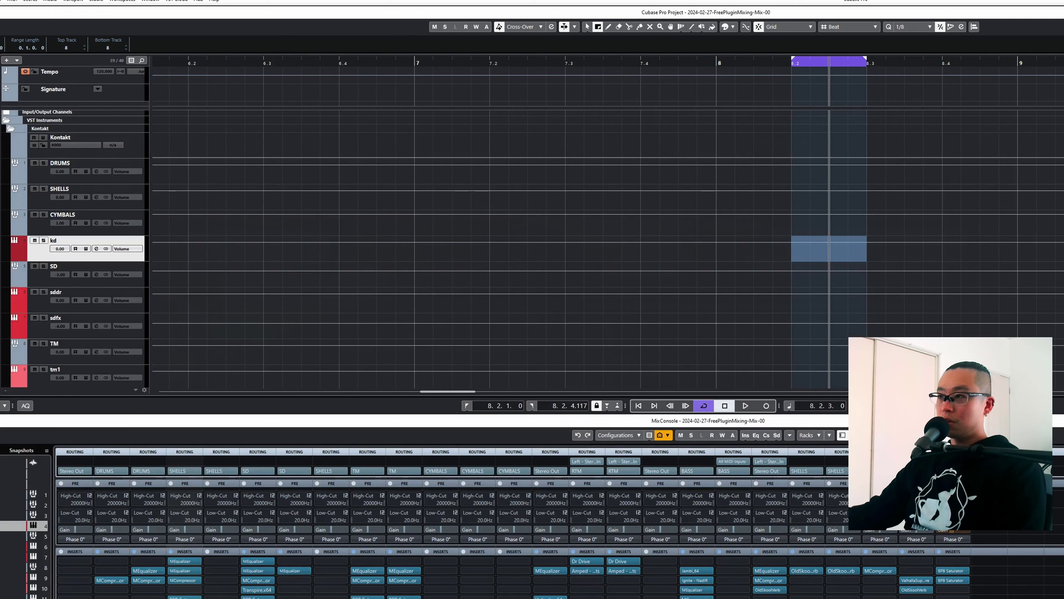
{"action": "key", "text": "F3"}
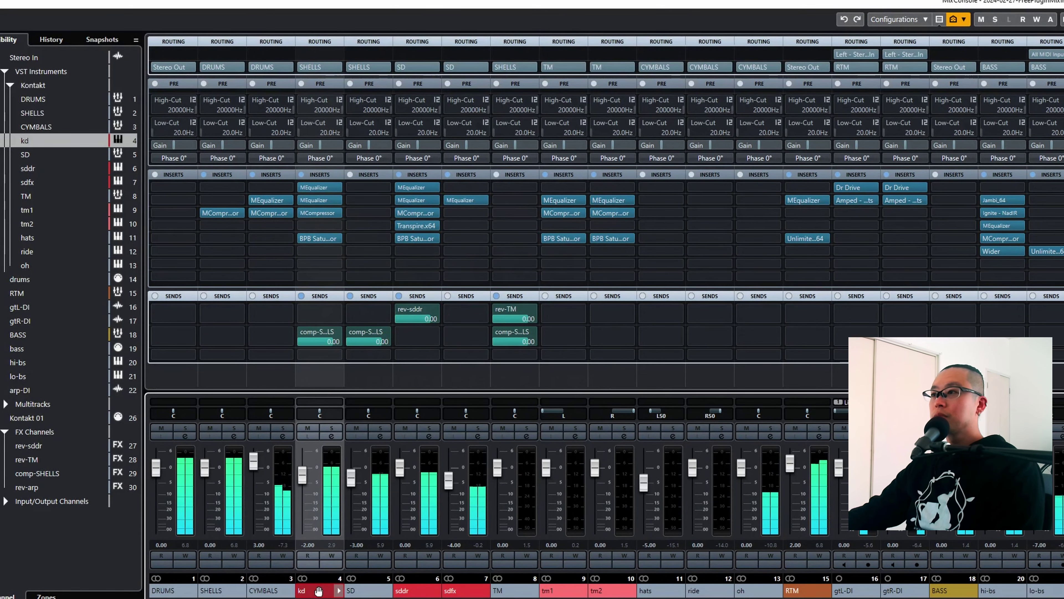
{"action": "key", "text": "F3"}
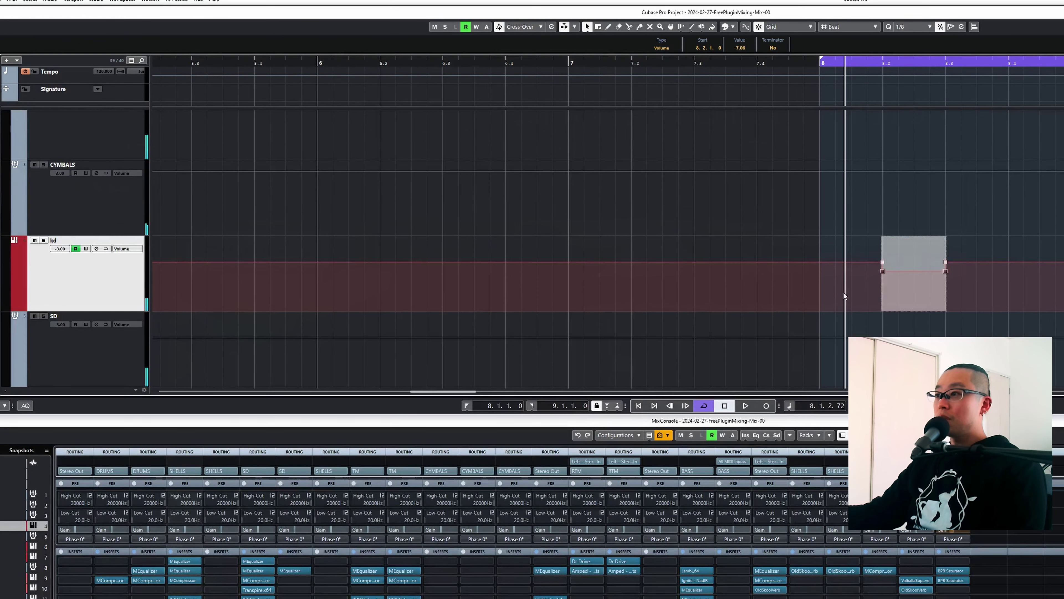
- Set the kd volume automation to -3.00 across beat 2 of bar 8 and to 0.00 outside it
{"action": "left_click_drag", "start_coordinate": [913, 262], "coordinate": [971, 272]}
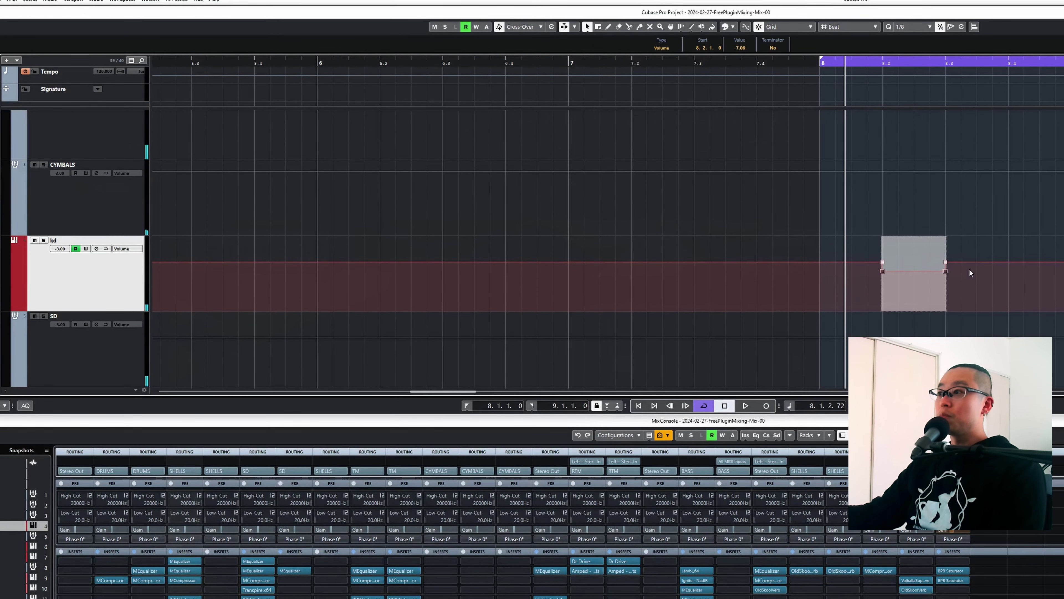
{"action": "left_click_drag", "start_coordinate": [853, 231], "coordinate": [980, 268]}
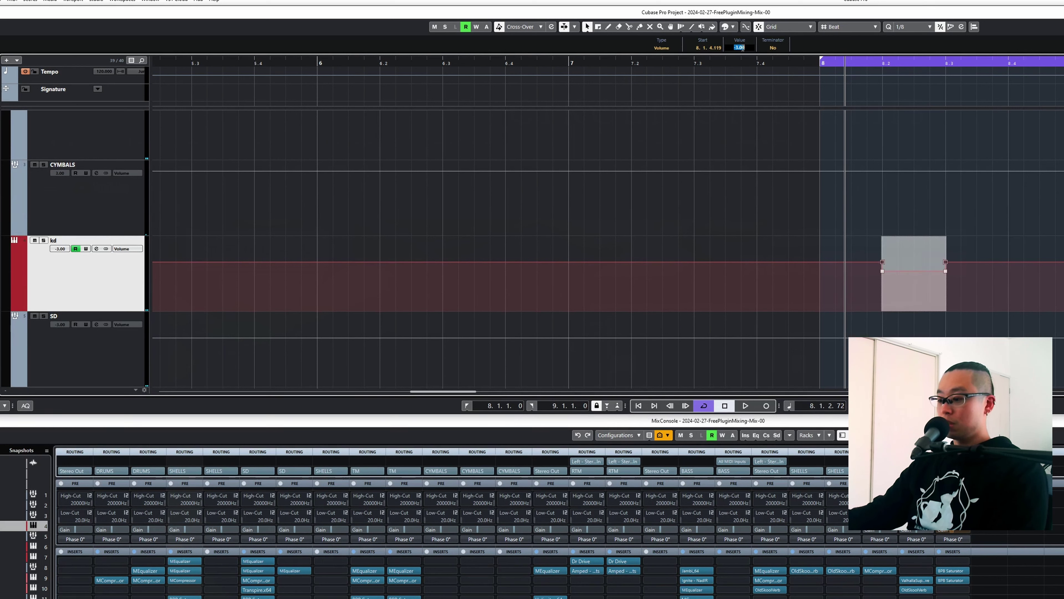
{"action": "key", "text": "Return"}
{"action": "left_click", "coordinate": [871, 297]}
{"action": "left_click_drag", "start_coordinate": [987, 265], "coordinate": [842, 294]}
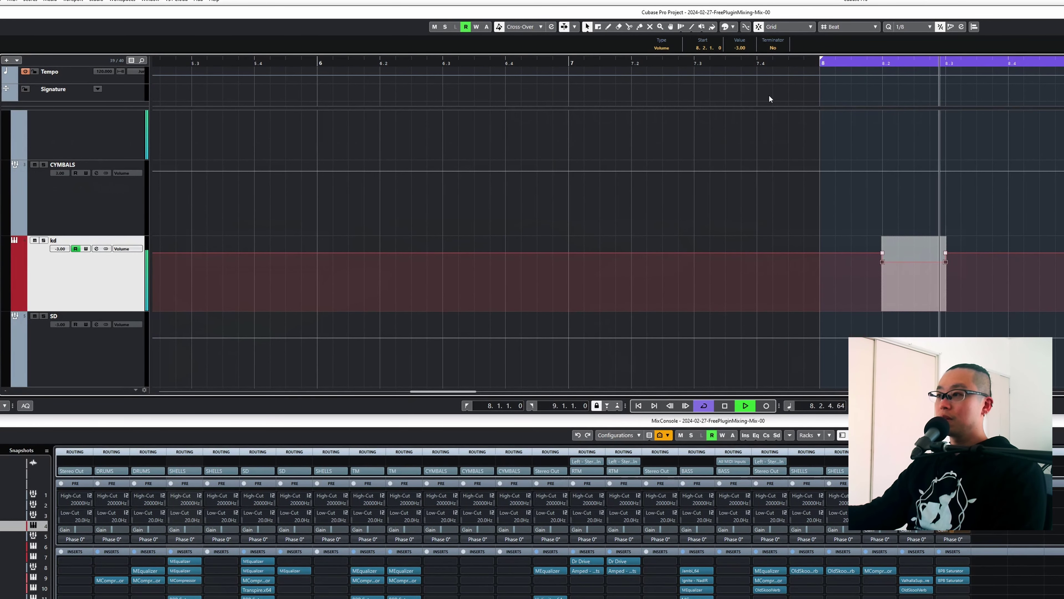
- Reopen the drums part in the Key Editor and place the playhead at the kick run starting on bar 12
{"action": "key", "text": "g"}
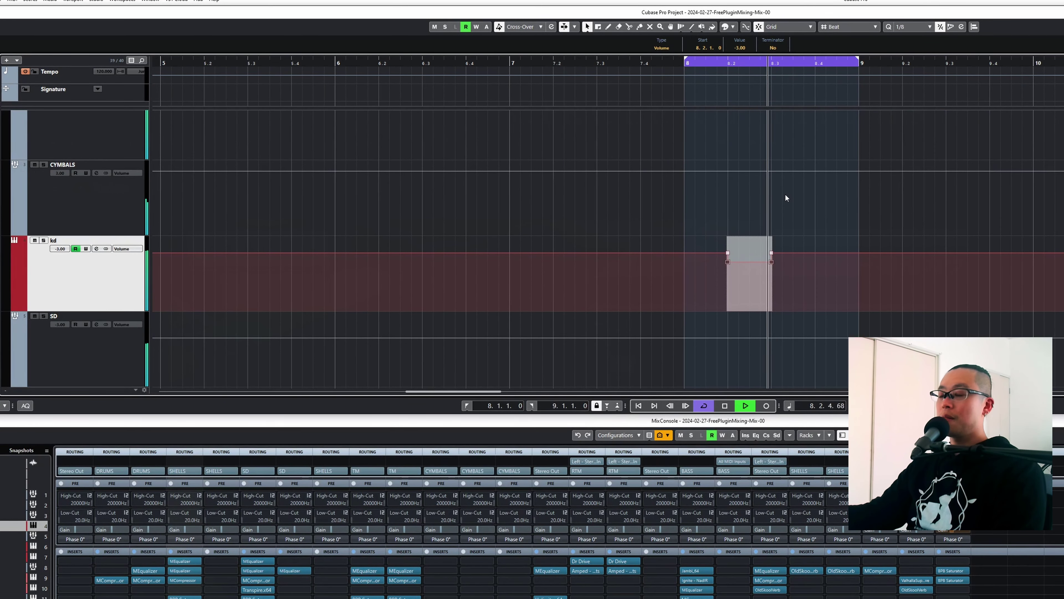
{"action": "key", "text": "g"}
{"action": "key", "text": "space"}
{"action": "key", "text": "g"}
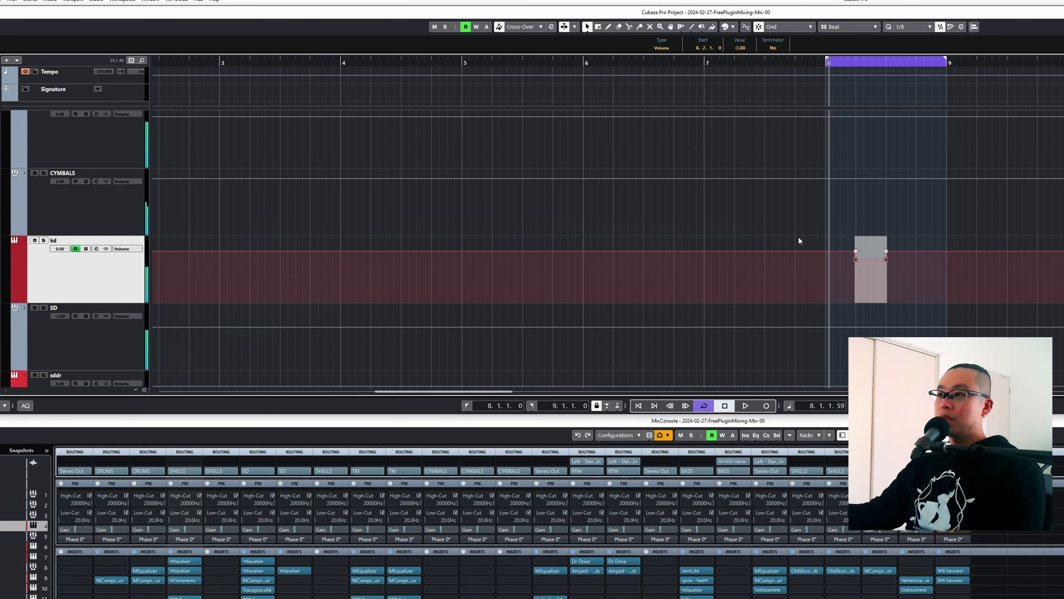
{"action": "key", "text": "shift+g"}
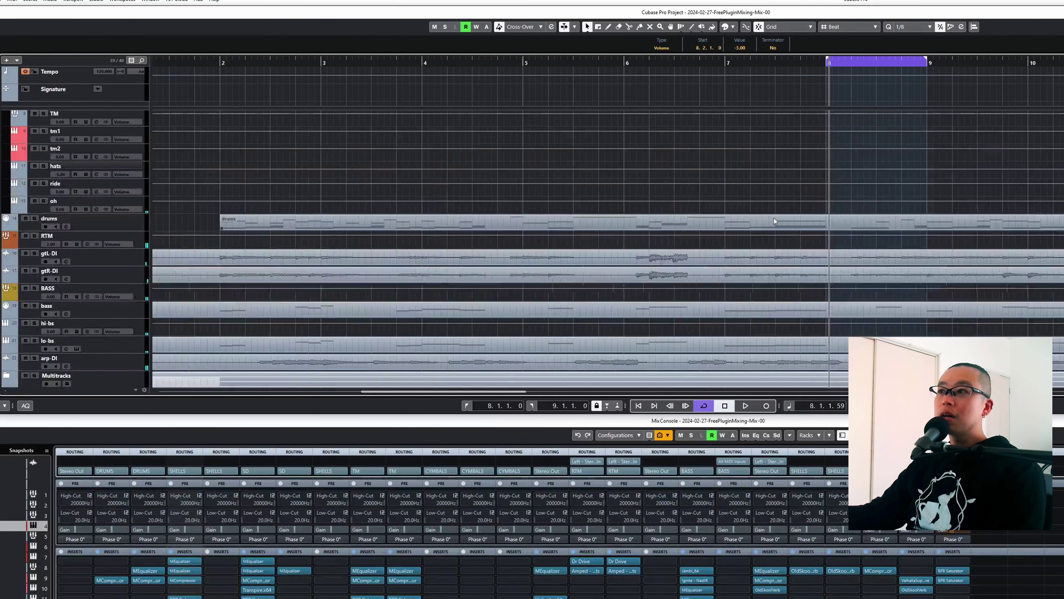
{"action": "double_click", "coordinate": [774, 218]}
{"action": "key", "text": "g"}
{"action": "key", "text": "g"}
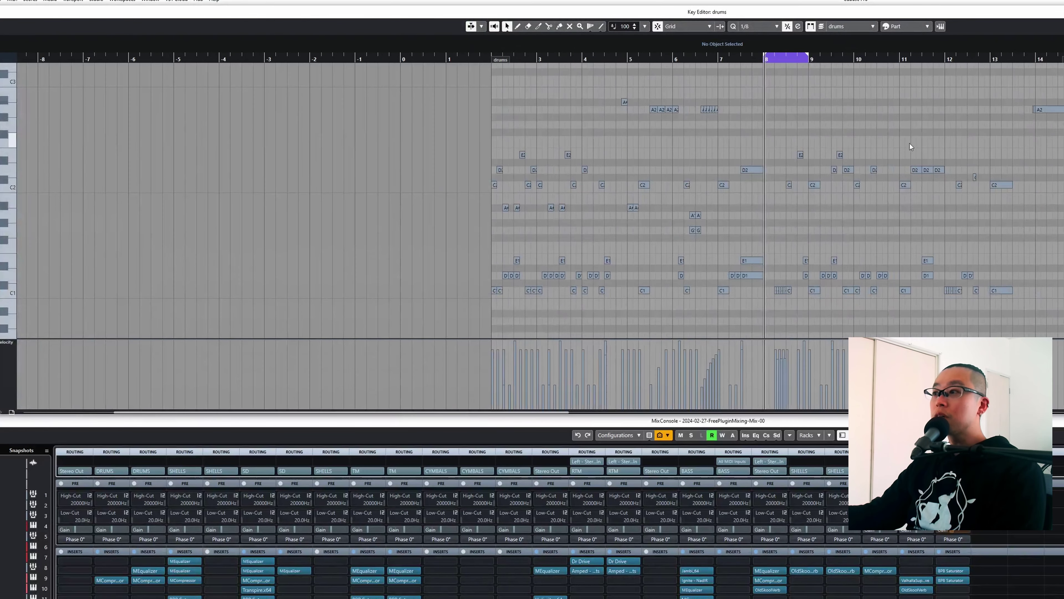
{"action": "left_click_drag", "start_coordinate": [945, 66], "coordinate": [822, 195]}
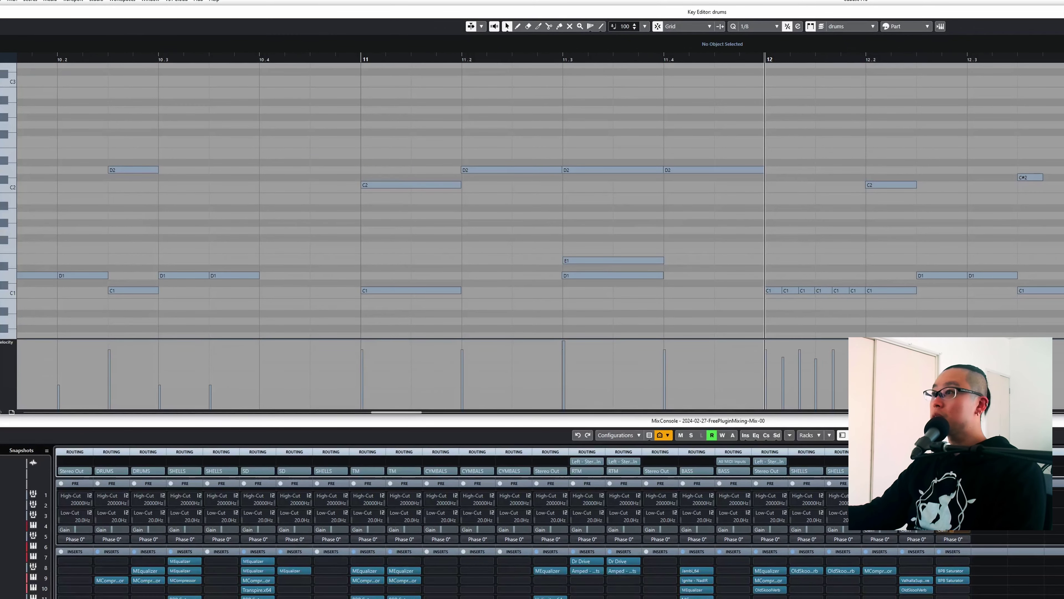
- Close the Key Editor and copy the volume automation dip in bar 8 of the kd track
{"action": "key", "text": "Escape"}
{"action": "key", "text": "g"}
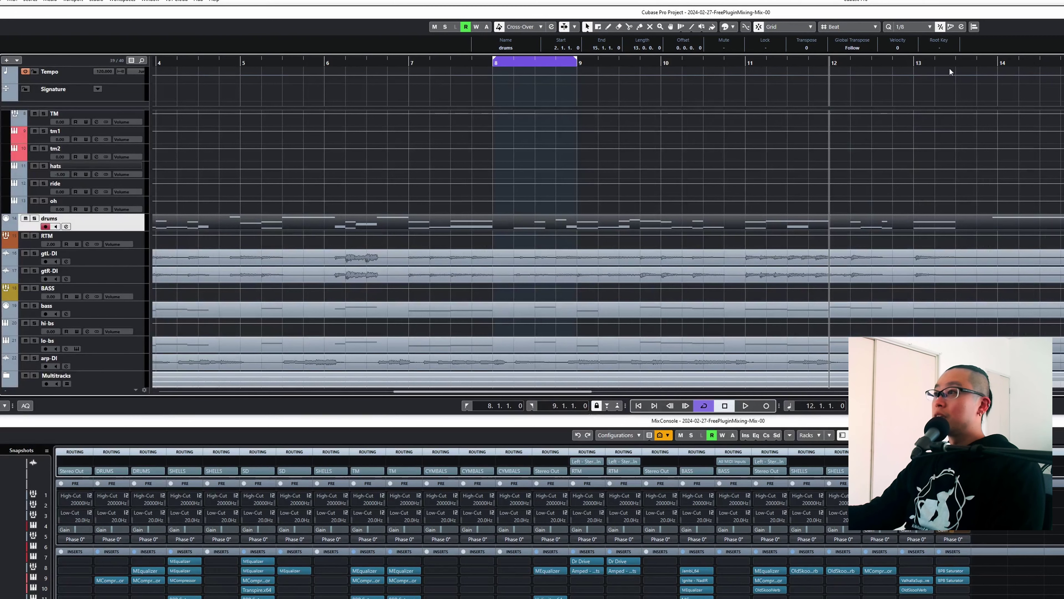
{"action": "left_click_drag", "start_coordinate": [930, 62], "coordinate": [801, 227]}
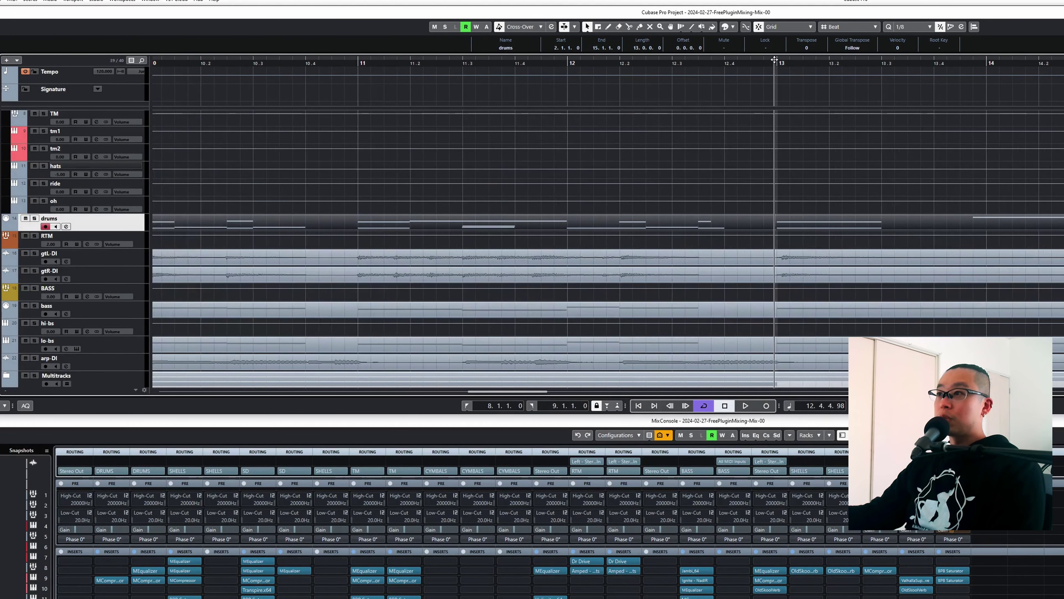
{"action": "scroll", "coordinate": [801, 224], "scroll_direction": "up", "scroll_amount": 5}
{"action": "left_click", "coordinate": [790, 216]}
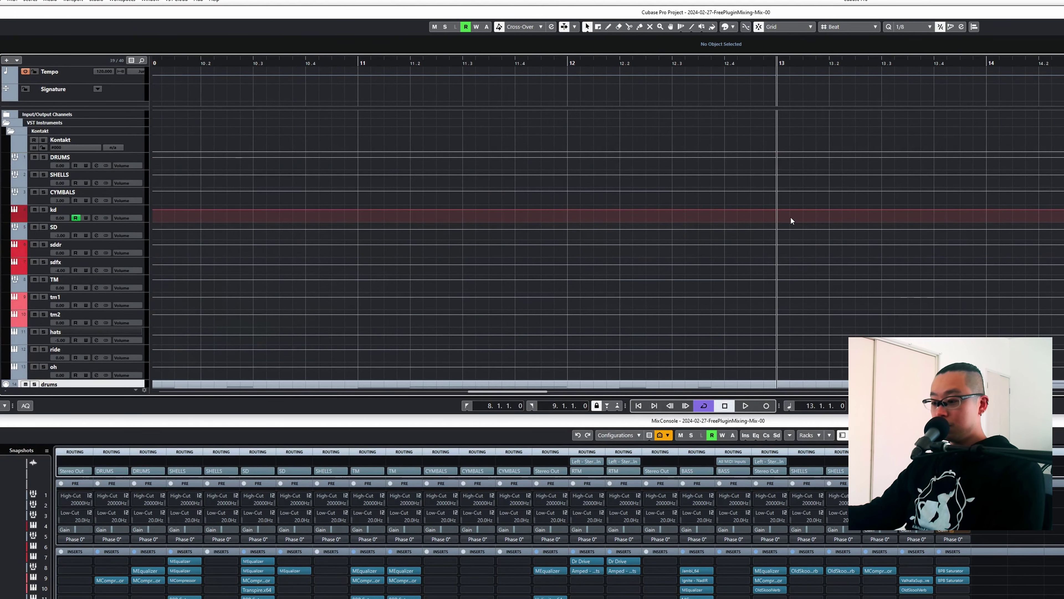
{"action": "key", "text": "g"}
{"action": "key", "text": "g"}
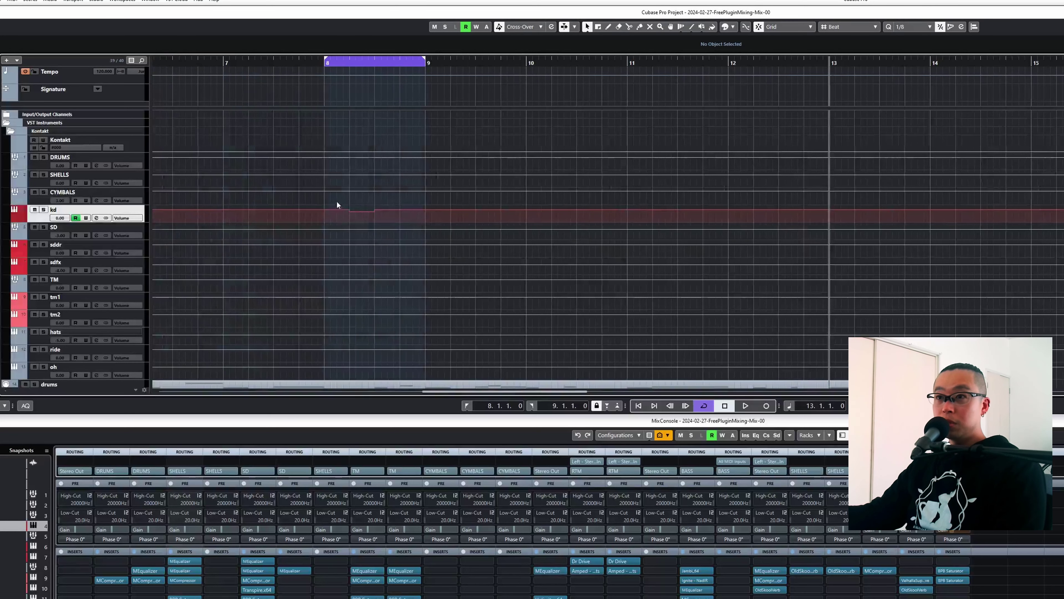
{"action": "left_click_drag", "start_coordinate": [336, 202], "coordinate": [416, 227]}
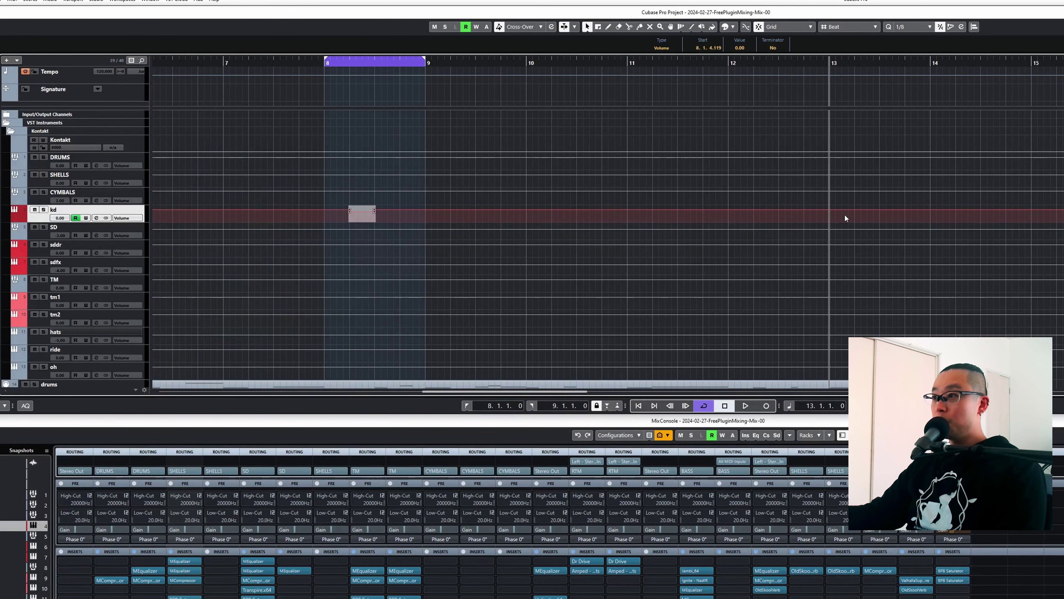
- Paste the copied volume dip at bar 13 on the kd track and play back from bar 12
{"action": "key", "text": "ctrl+v"}
{"action": "left_click_drag", "start_coordinate": [741, 62], "coordinate": [741, 65]}
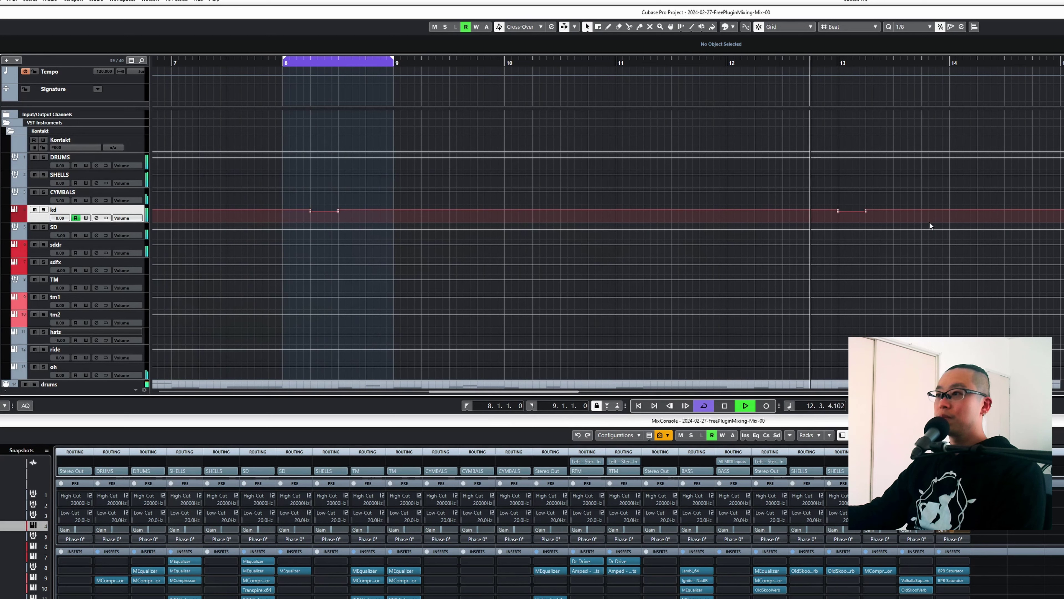
{"action": "key", "text": "space"}
- Undo the paste at bar 13 and paste the kd volume dip at bar 12 instead, playing it back
{"action": "left_click", "coordinate": [726, 70]}
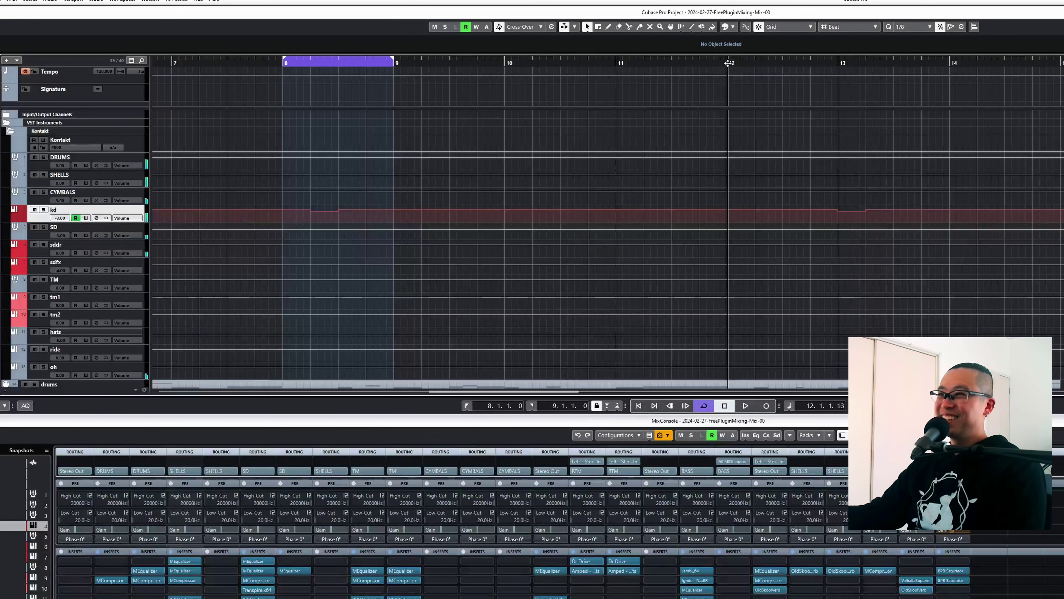
{"action": "key", "text": "ctrl+z"}
{"action": "key", "text": "ctrl+v"}
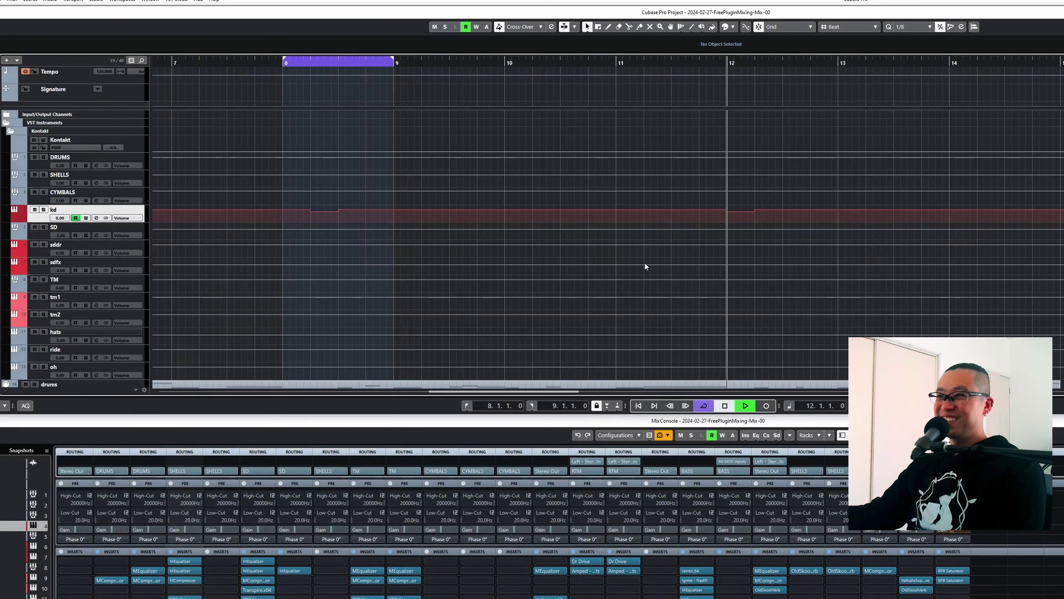
{"action": "key", "text": "space"}
{"action": "left_click", "coordinate": [615, 62]}
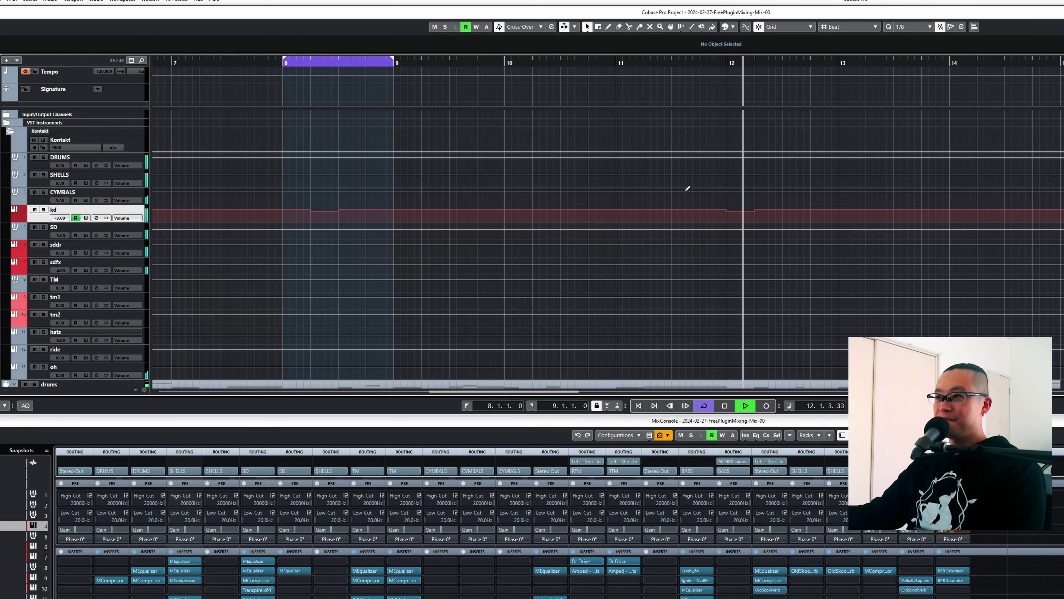
- Set the kd volume dip at bar 12 to -5.00 and play back from bar 11
{"action": "scroll", "coordinate": [721, 207], "scroll_direction": "up", "scroll_amount": 2}
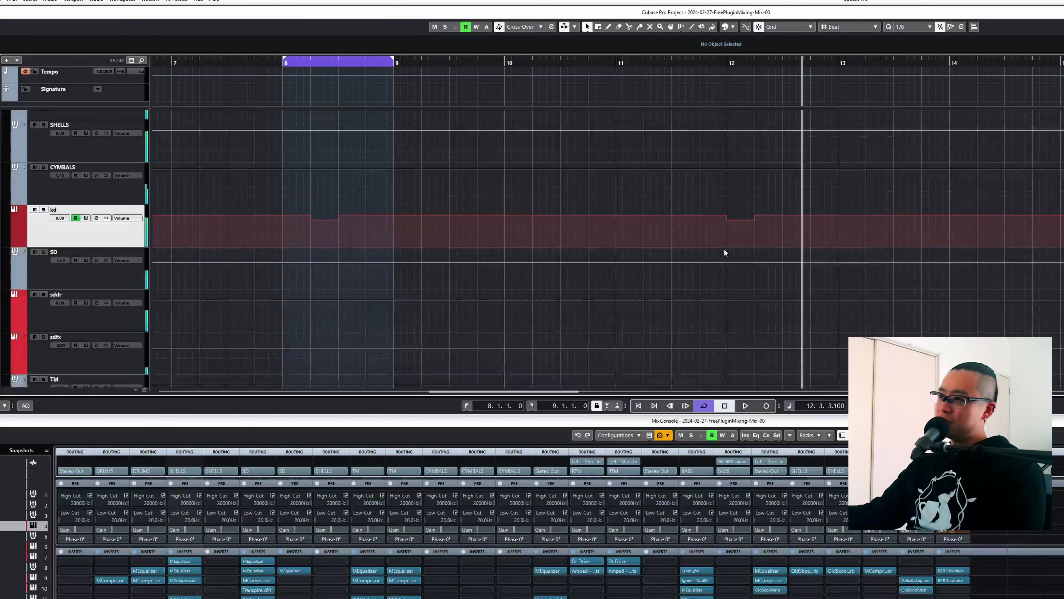
{"action": "left_click_drag", "start_coordinate": [775, 219], "coordinate": [776, 218]}
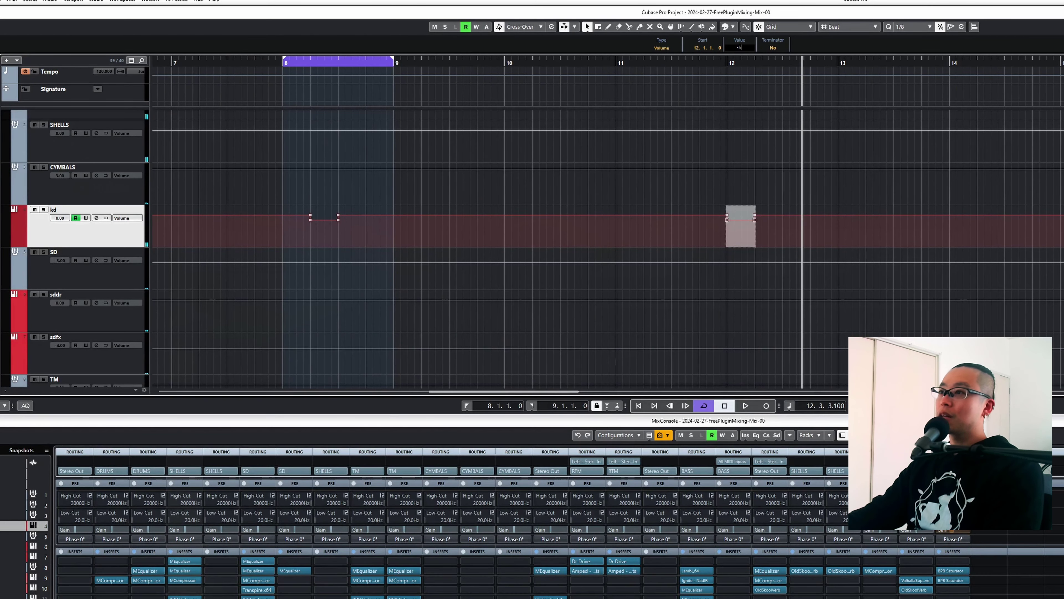
{"action": "double_click", "coordinate": [615, 62]}
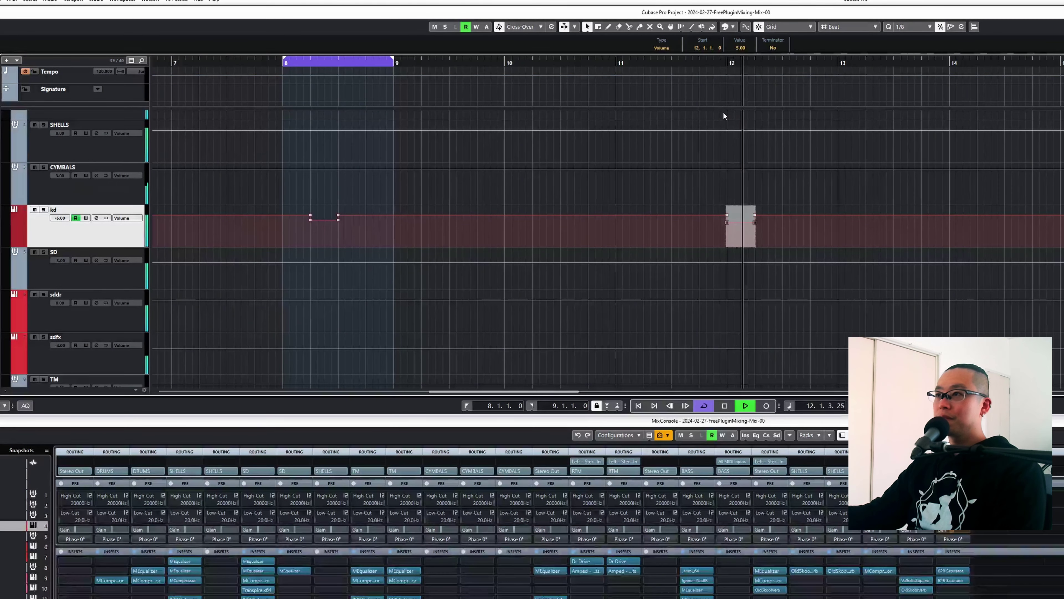
- Set the kd volume dip at bar 12 to -4.00 and listen again from bar 11
{"action": "left_click", "coordinate": [741, 48]}
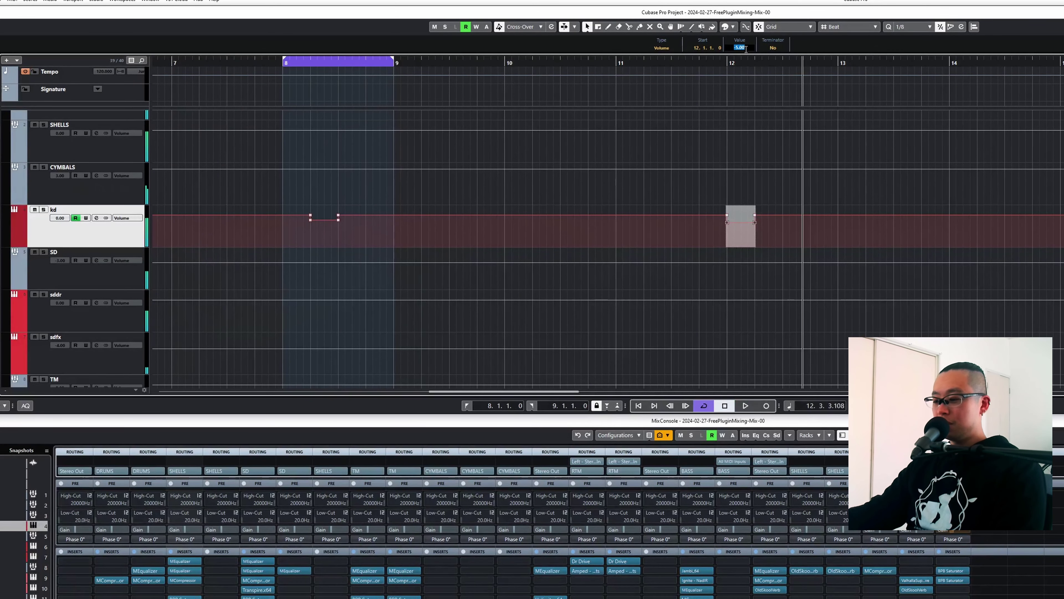
{"action": "double_click", "coordinate": [614, 62]}
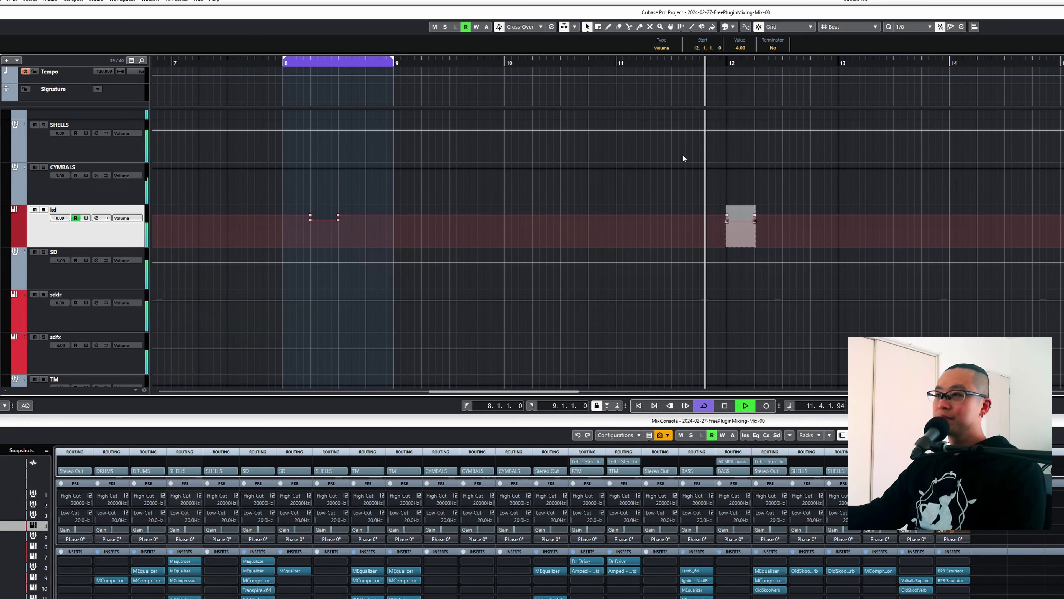
- Set the kd volume dip at bar 12 to -5.00 and play back the whole mix from bar 2
{"action": "key", "text": "space"}
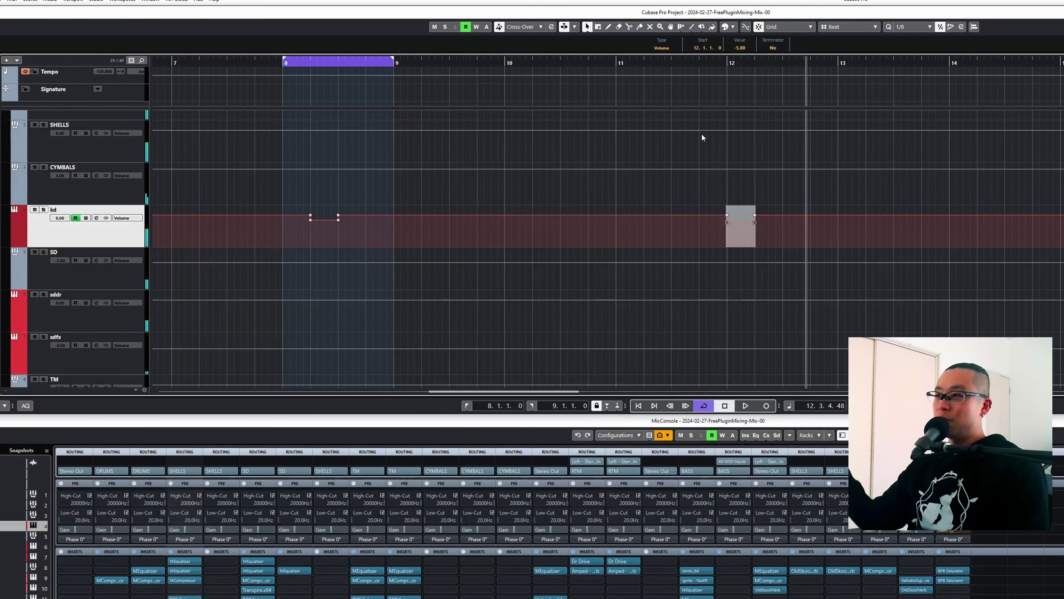
{"action": "key", "text": "ctrl+Up"}
{"action": "key", "text": "g"}
{"action": "key", "text": "g"}
{"action": "key", "text": "g"}
{"action": "key", "text": "shift+g"}
{"action": "key", "text": "shift+g"}
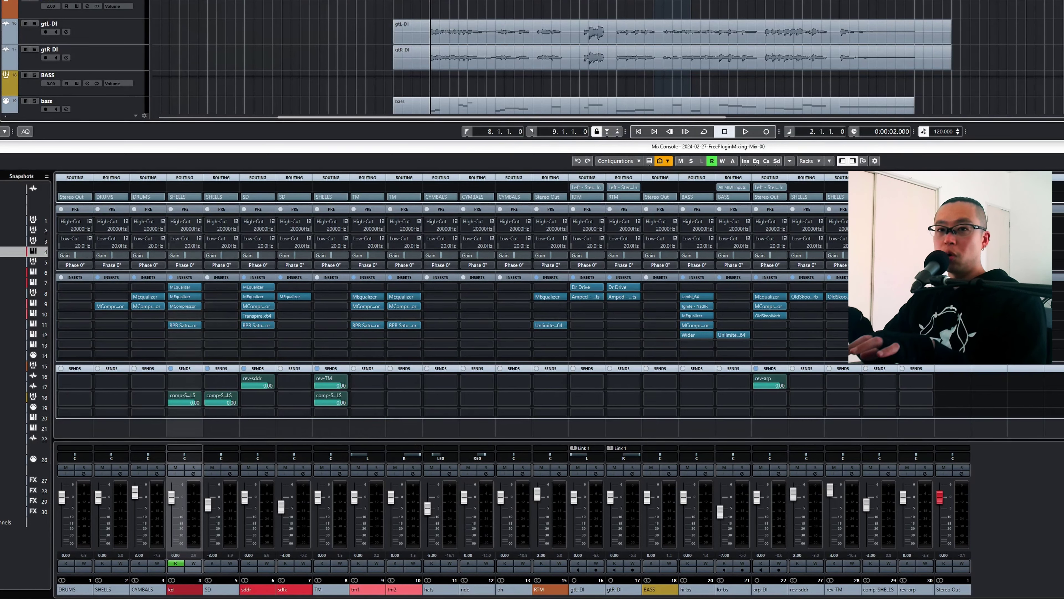
{"action": "key", "text": "space"}
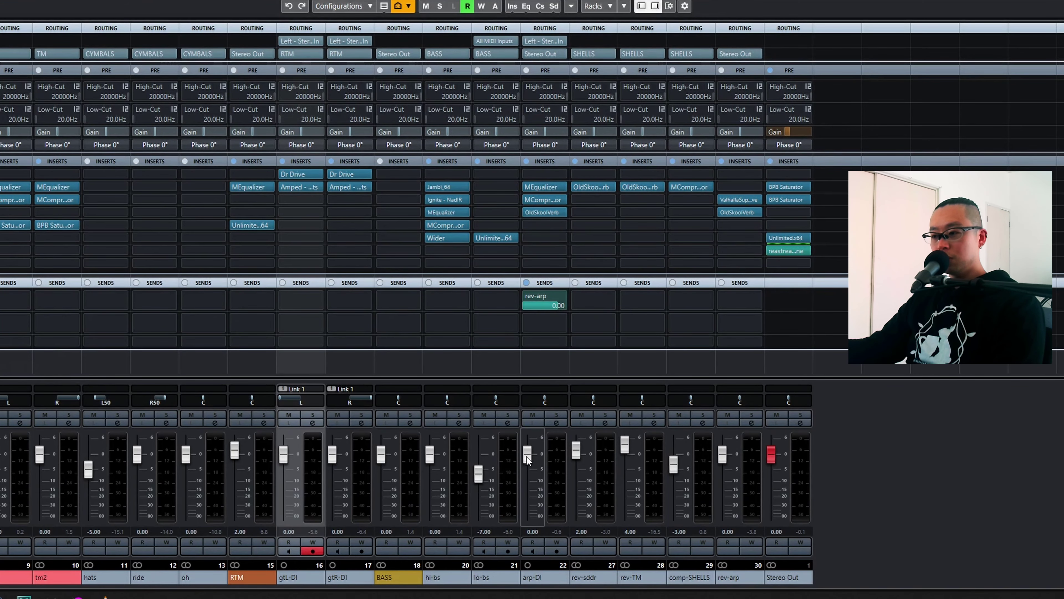
- Raise the arp-DI channel's volume to 3.00 while playing back the mix
{"action": "left_click", "coordinate": [526, 457]}
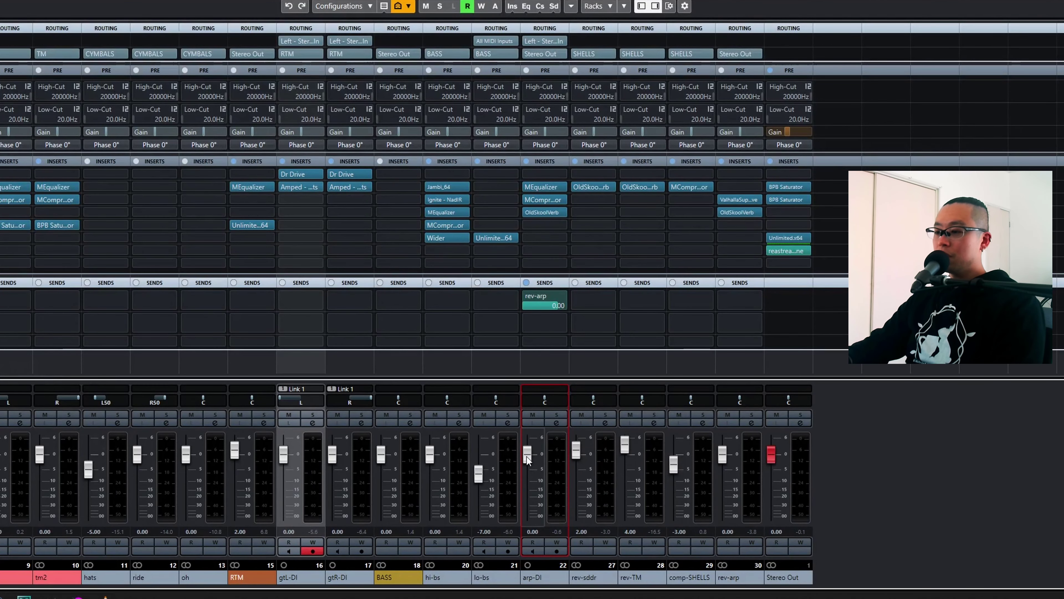
{"action": "key", "text": "space"}
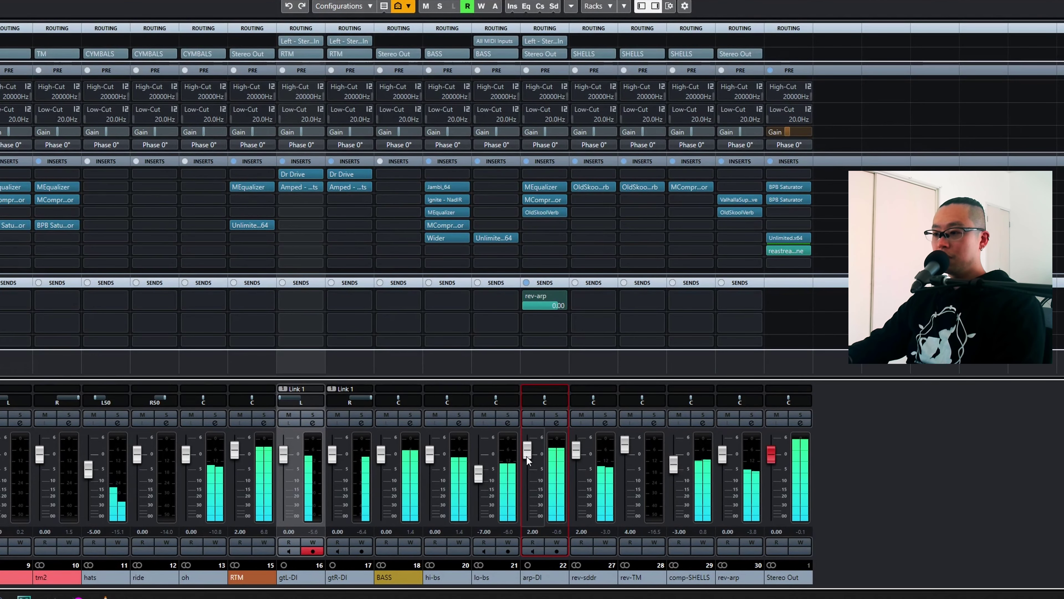
{"action": "scroll", "coordinate": [526, 457], "scroll_direction": "up", "scroll_amount": 3}
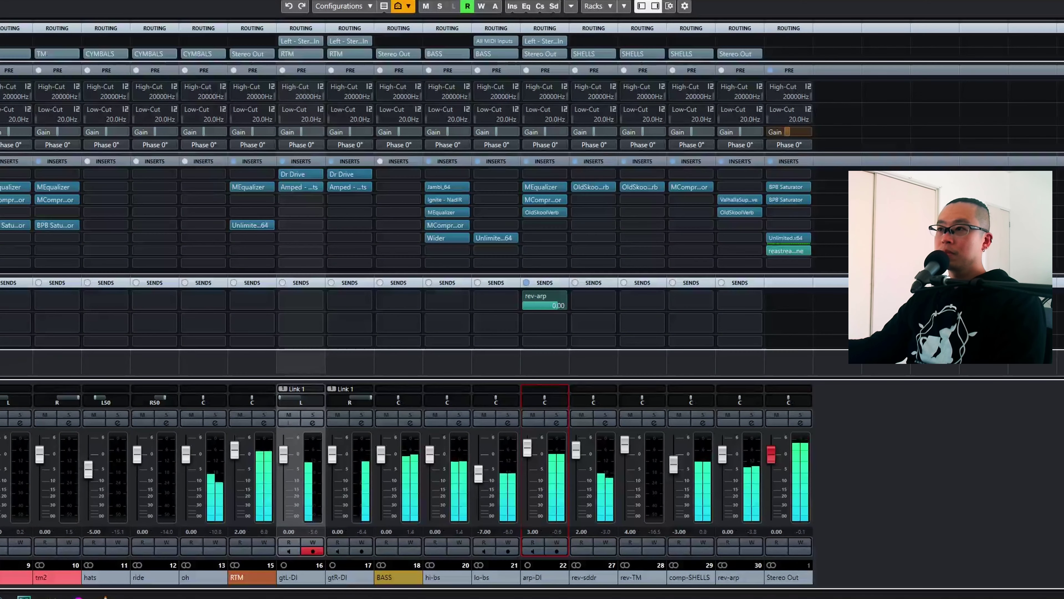
- Solo the arp-DI channel and listen to it from bar 9
{"action": "left_click", "coordinate": [438, 119]}
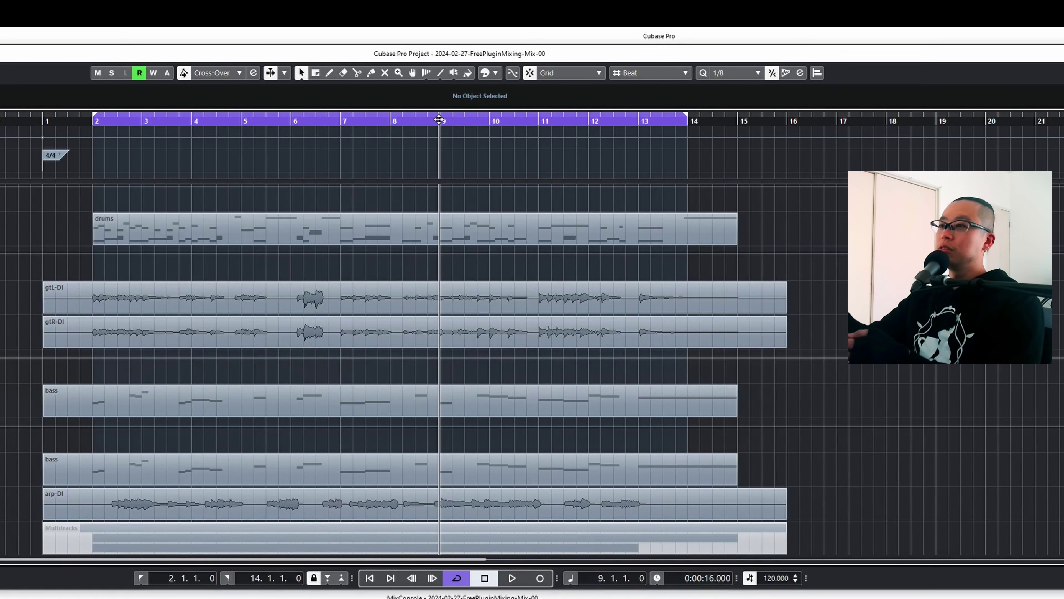
{"action": "scroll", "coordinate": [494, 401], "scroll_direction": "down", "scroll_amount": 3}
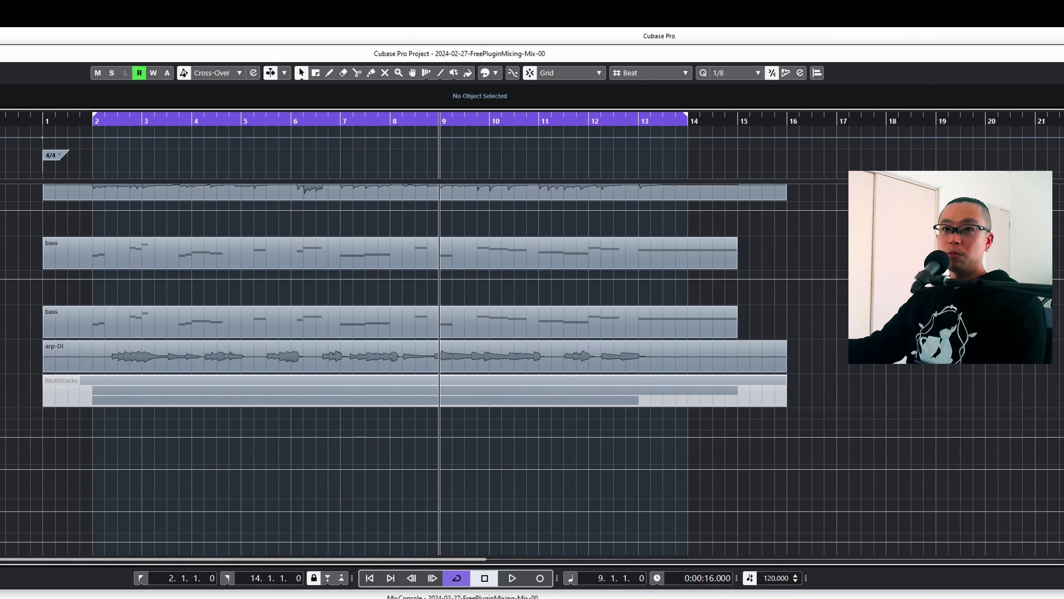
{"action": "key", "text": "space"}
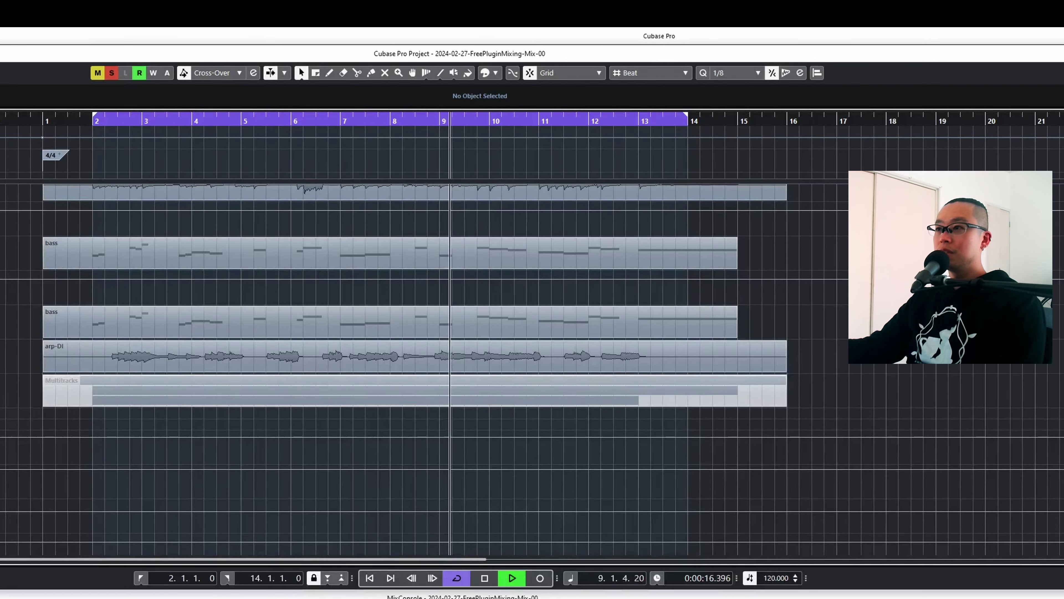
{"action": "key", "text": "space"}
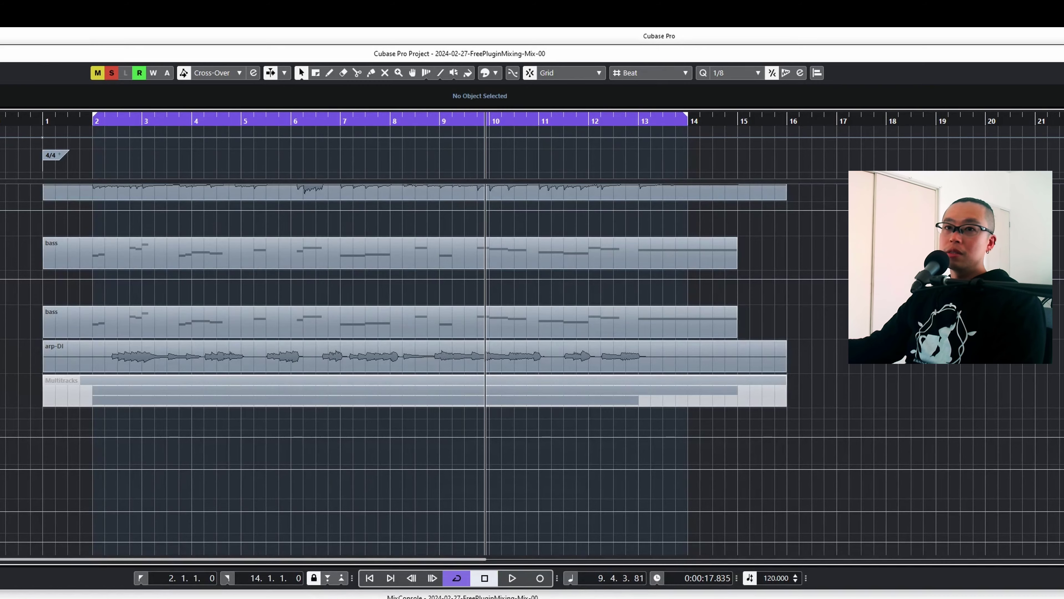
- Insert Blue Cat's Gain 3 (Stereo) in arp-DI's sixth insert slot with a gain of +3.00 dB
{"action": "key", "text": "F3"}
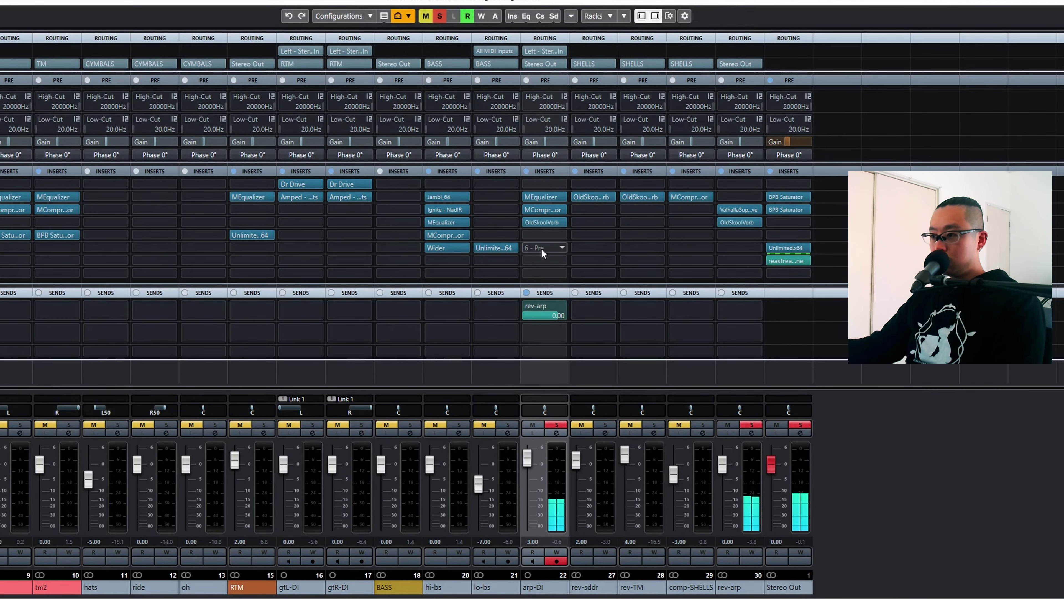
{"action": "left_click", "coordinate": [541, 248]}
{"action": "type", "text": "blue"}
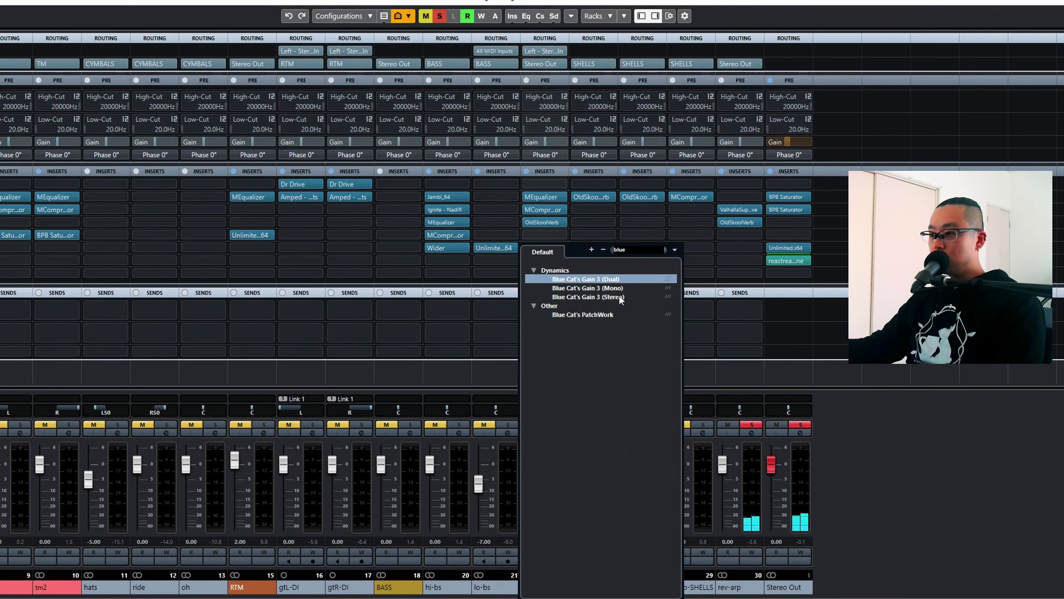
{"action": "left_click", "coordinate": [619, 297]}
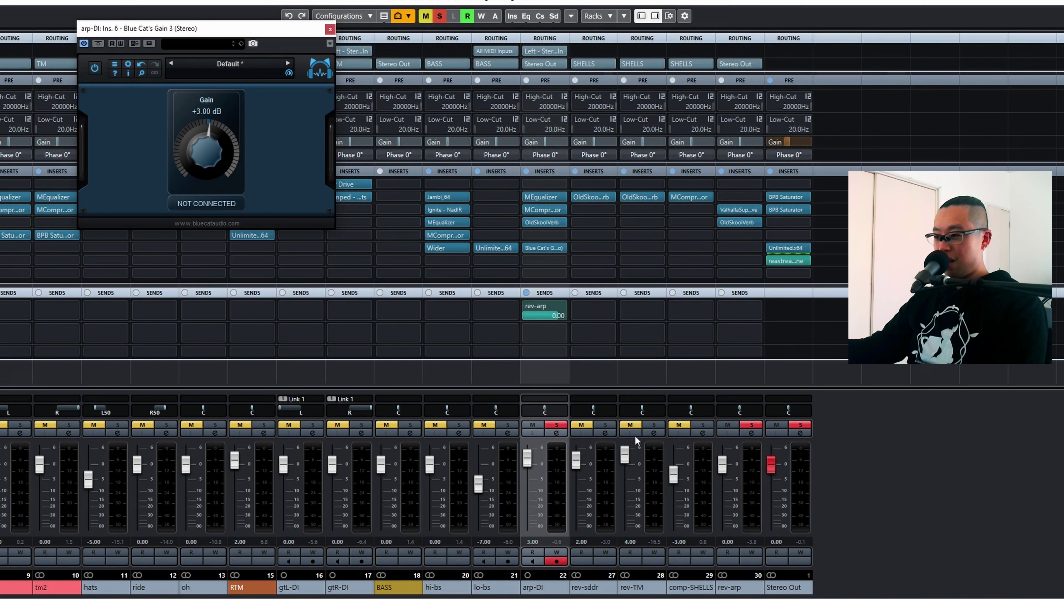
- Reset the arp-DI channel's volume to 0.00 and unsolo it after a playback check with the gain plug-in closed
{"action": "left_click", "coordinate": [529, 461], "text": "ctrl"}
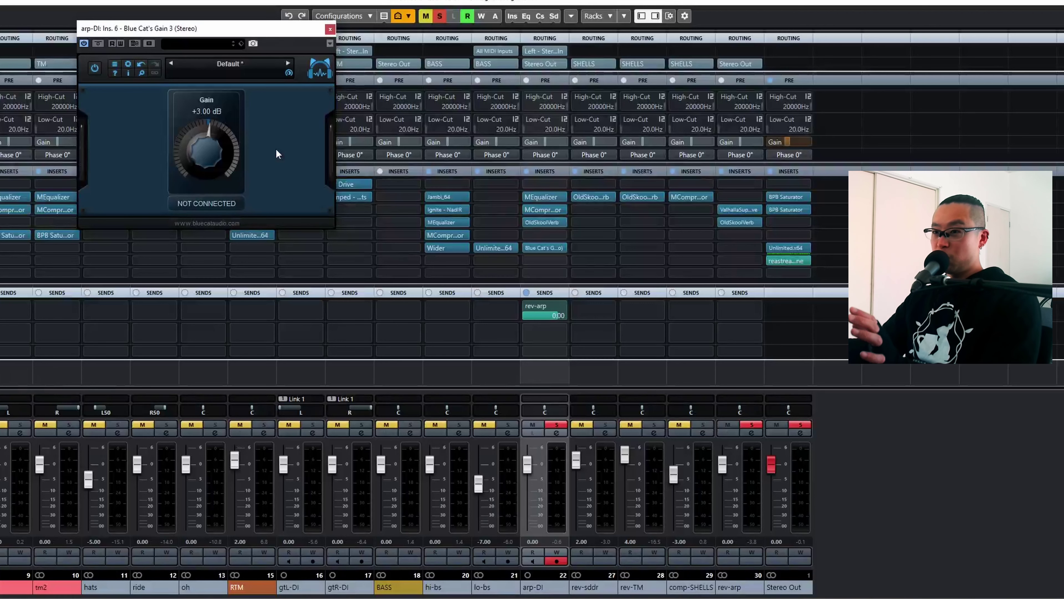
{"action": "left_click", "coordinate": [330, 29]}
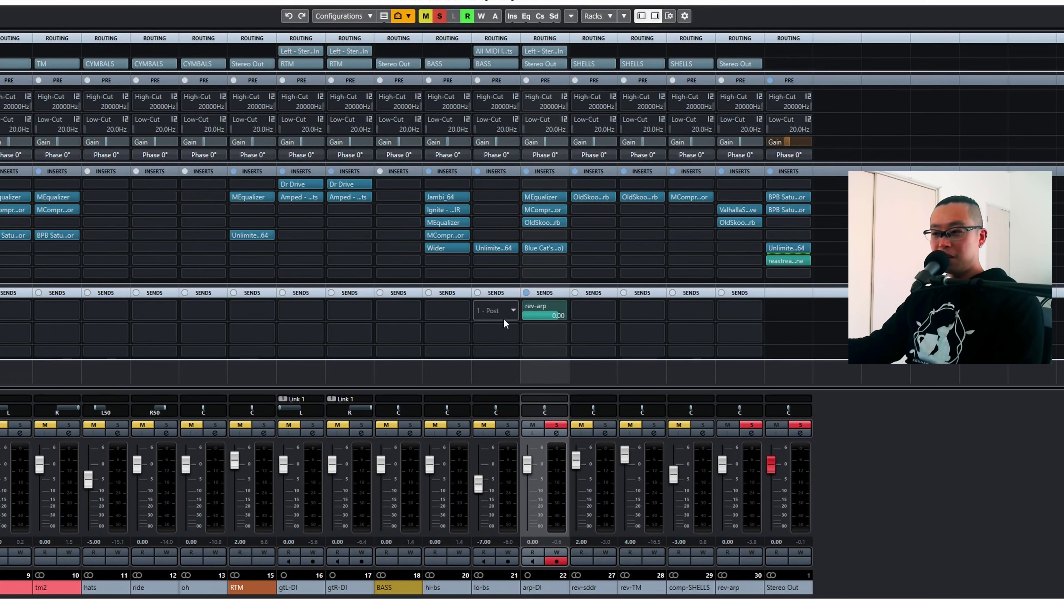
{"action": "key", "text": "space"}
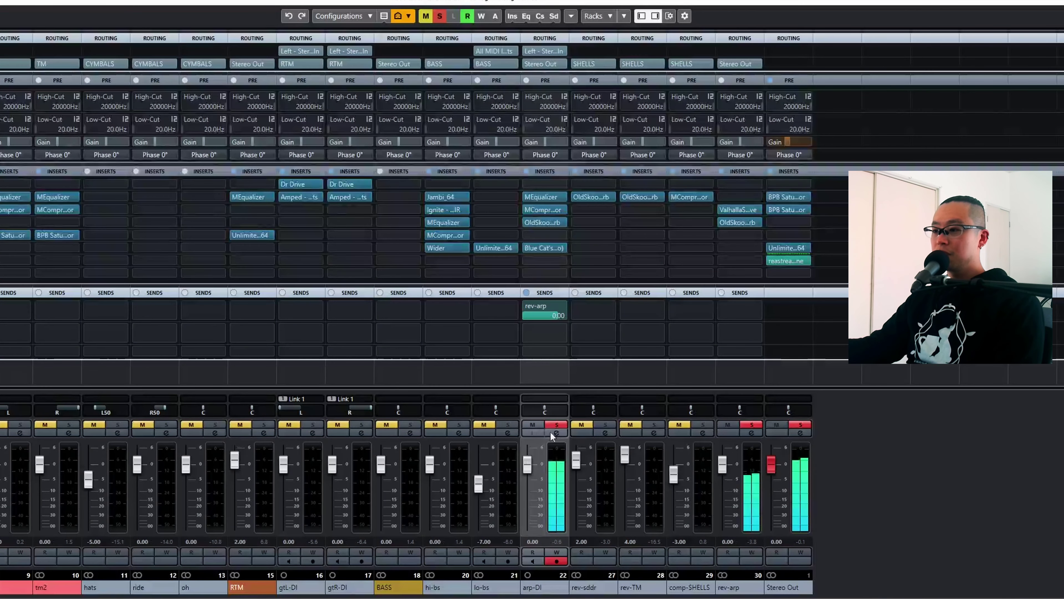
{"action": "left_click", "coordinate": [556, 425]}
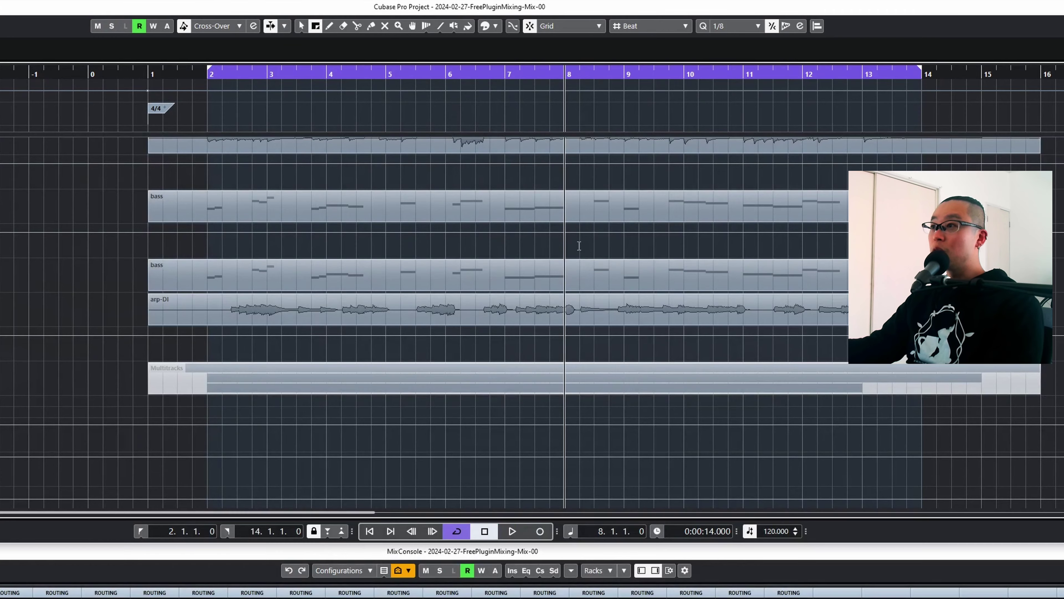
- Loop bar 8 to bar 10 and raise the arp-DI fader to 5.00 while playing back the full mix
{"action": "key", "text": "p"}
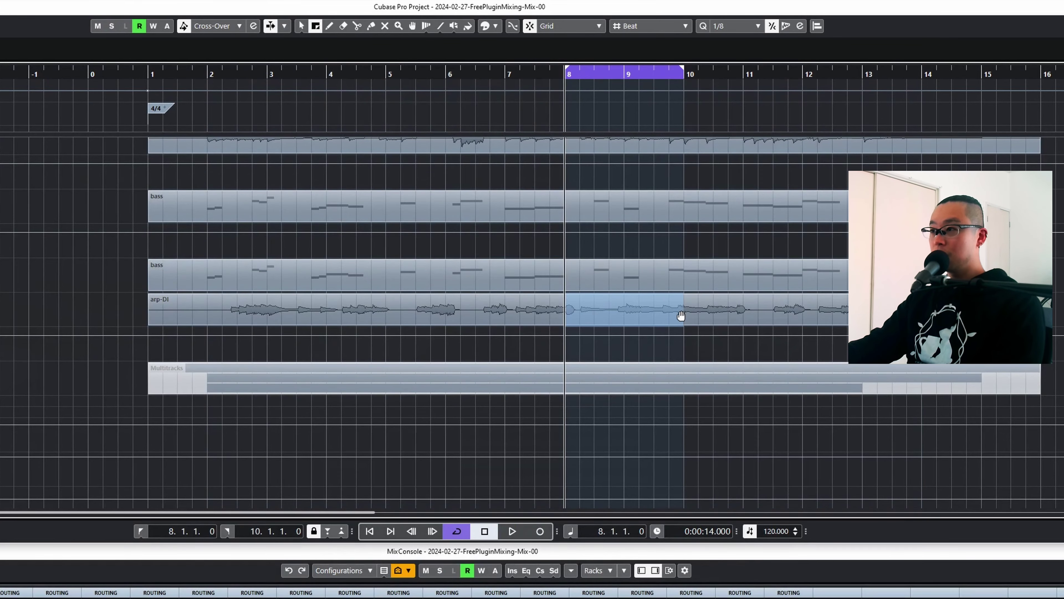
{"action": "key", "text": "space"}
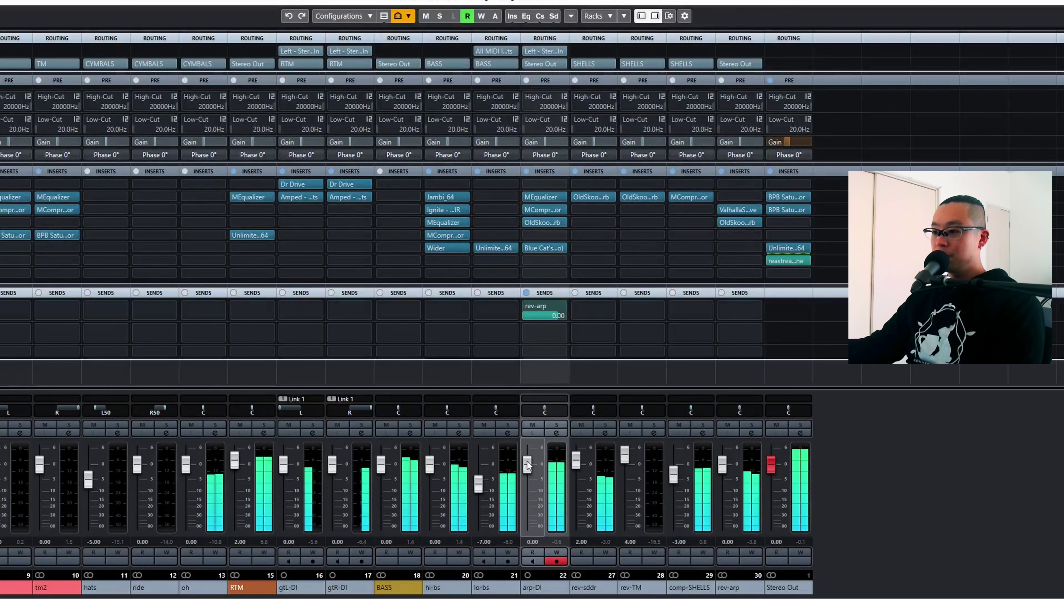
{"action": "left_click", "coordinate": [527, 460]}
{"action": "scroll", "coordinate": [527, 461], "scroll_direction": "up", "scroll_amount": 3}
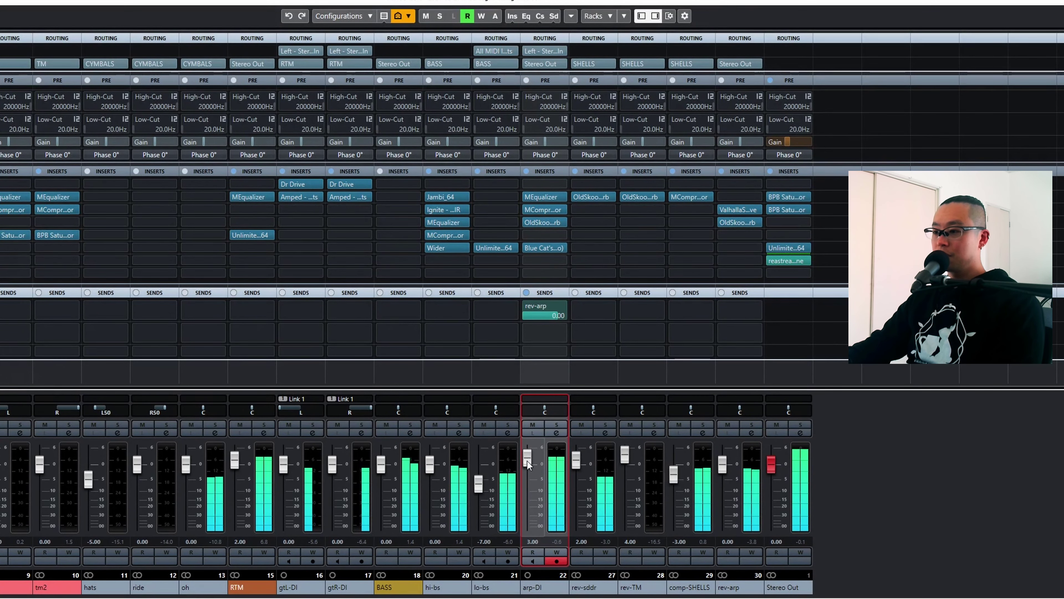
{"action": "scroll", "coordinate": [527, 460], "scroll_direction": "up", "scroll_amount": 2}
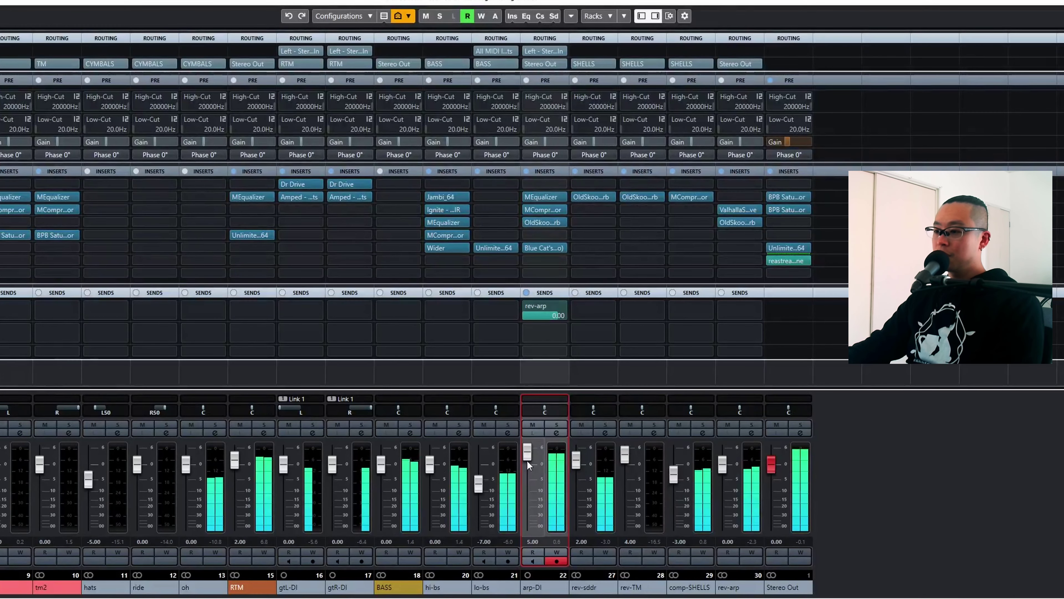
- Raise the arp-DI volume automation to 3.00 from bar 9 to bar 10 and select the raised section
{"action": "key", "text": "alt+Tab"}
{"action": "left_click_drag", "start_coordinate": [555, 343], "coordinate": [653, 342]}
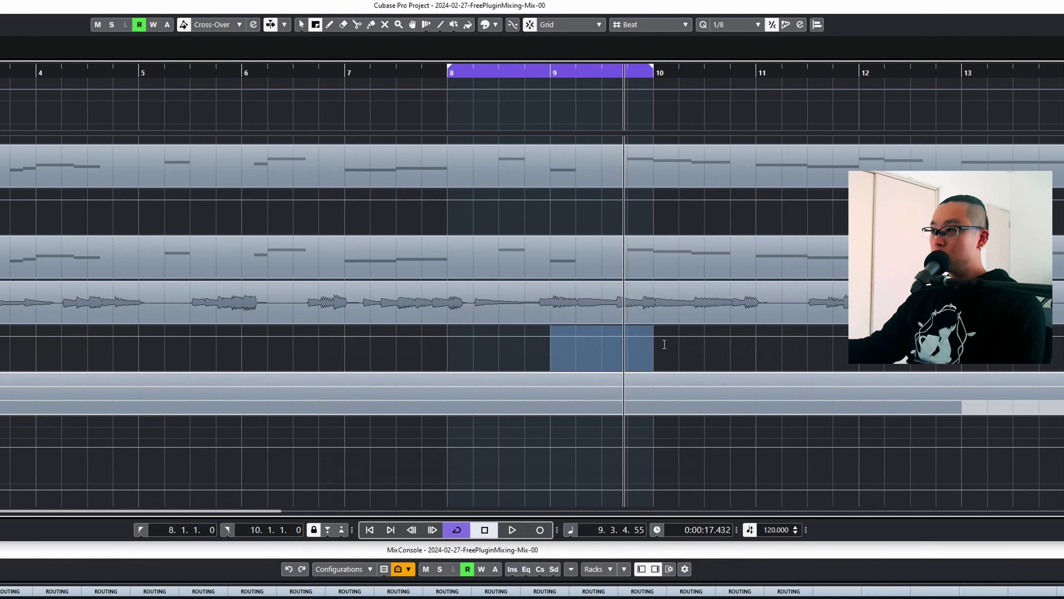
{"action": "key", "text": "1"}
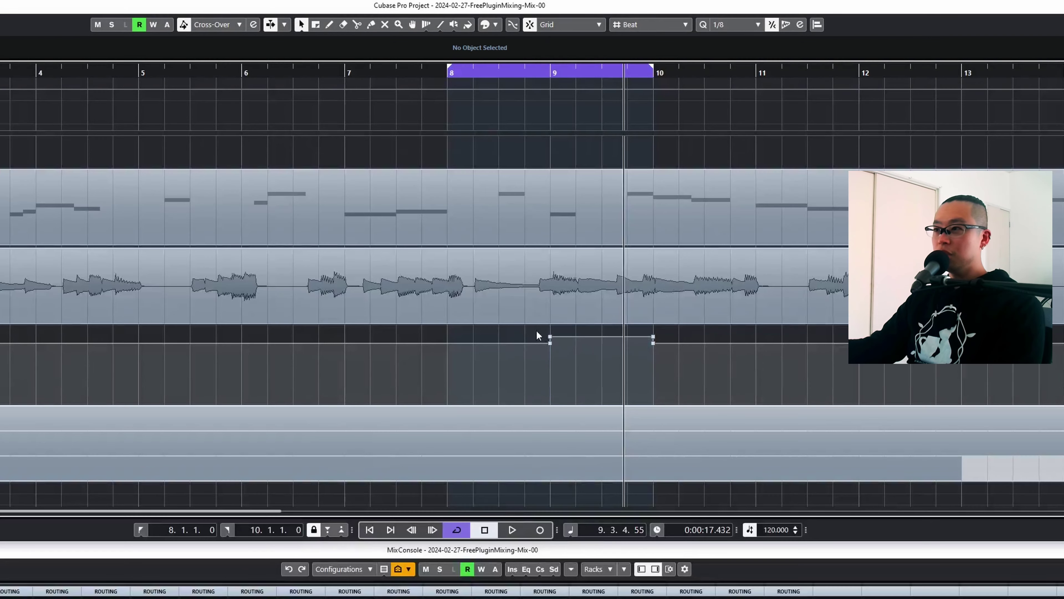
{"action": "left_click_drag", "start_coordinate": [673, 339], "coordinate": [673, 340]}
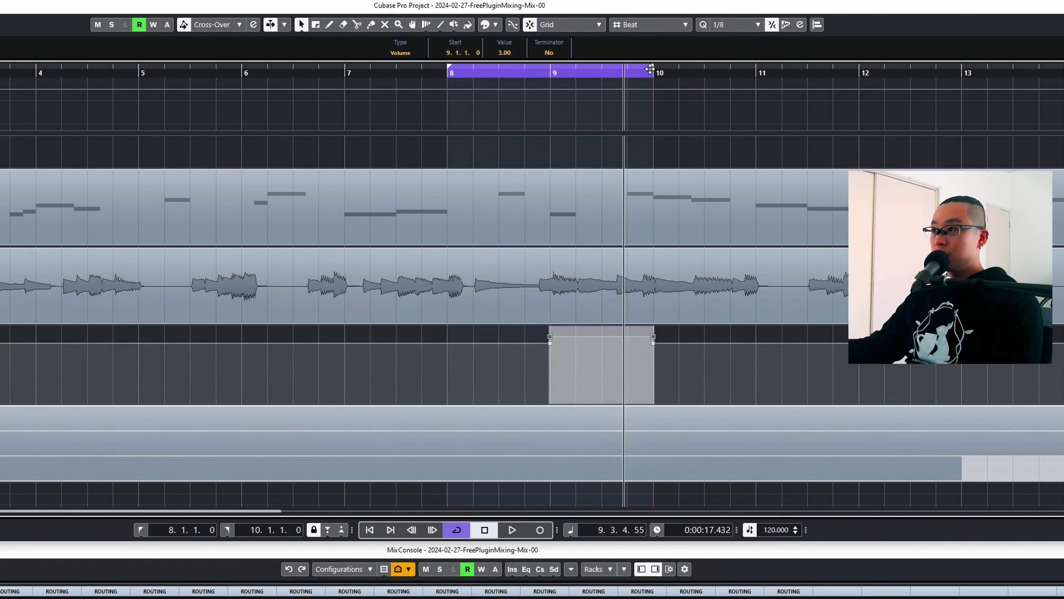
- Extend the loop's end to 11.2.1 and play back the arp-DI volume boost from bar 8
{"action": "left_click_drag", "start_coordinate": [652, 68], "coordinate": [782, 70]}
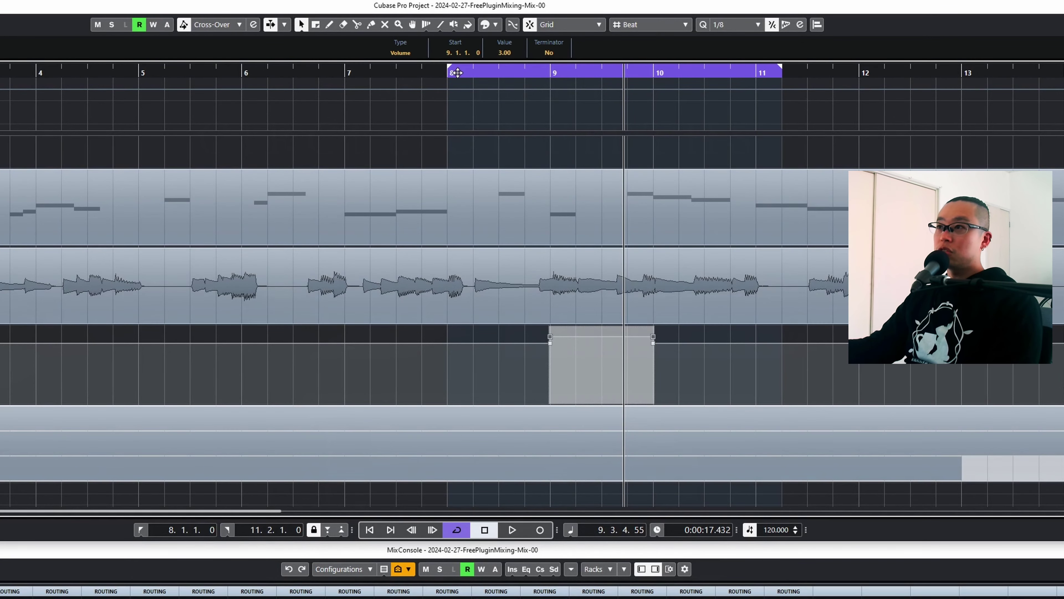
{"action": "left_click", "coordinate": [457, 73]}
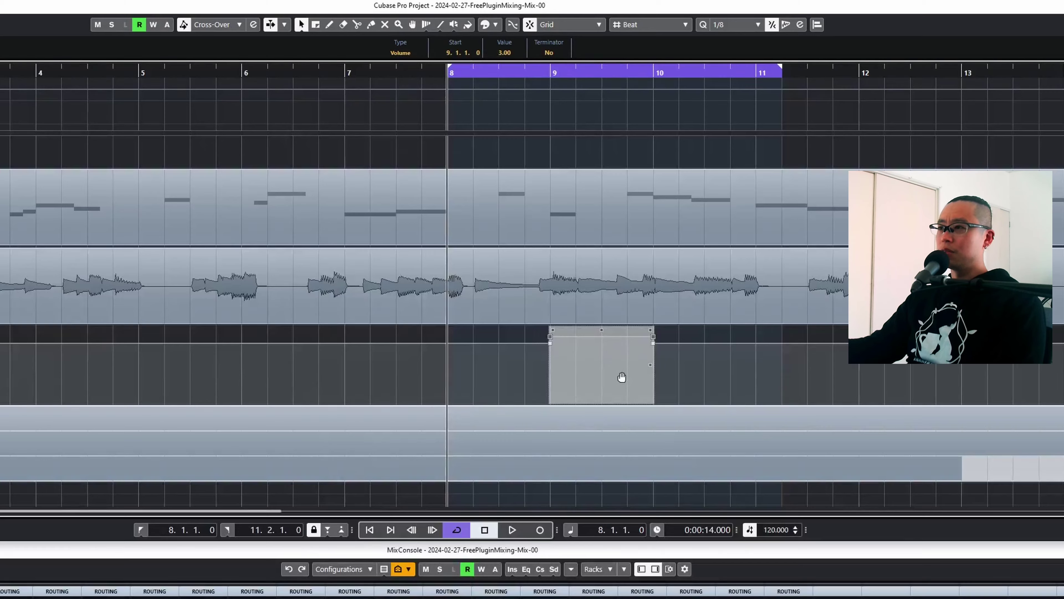
{"action": "key", "text": "space"}
{"action": "left_click", "coordinate": [703, 379]}
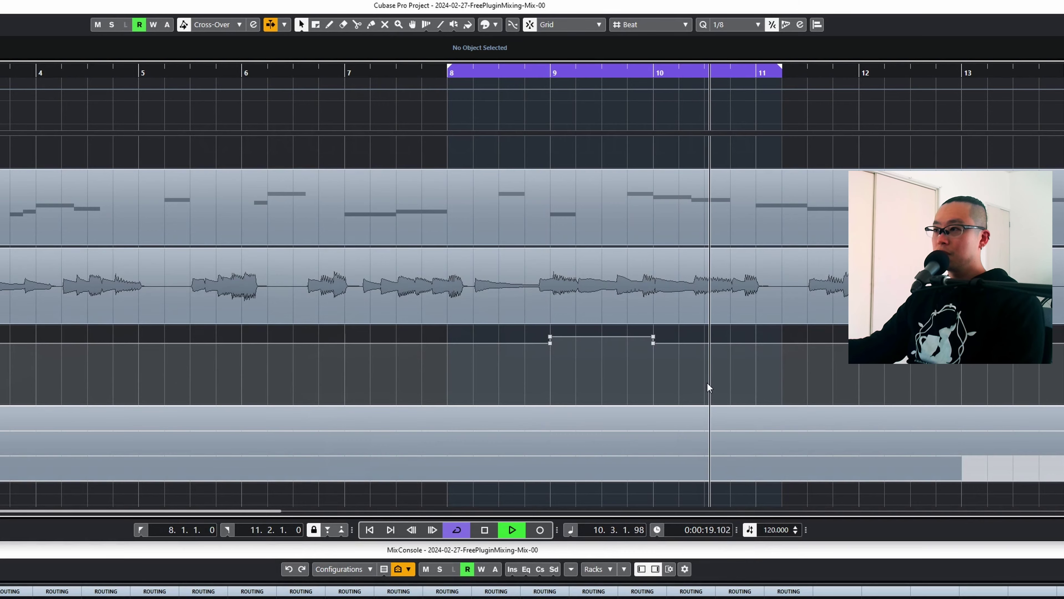
{"action": "key", "text": "space"}
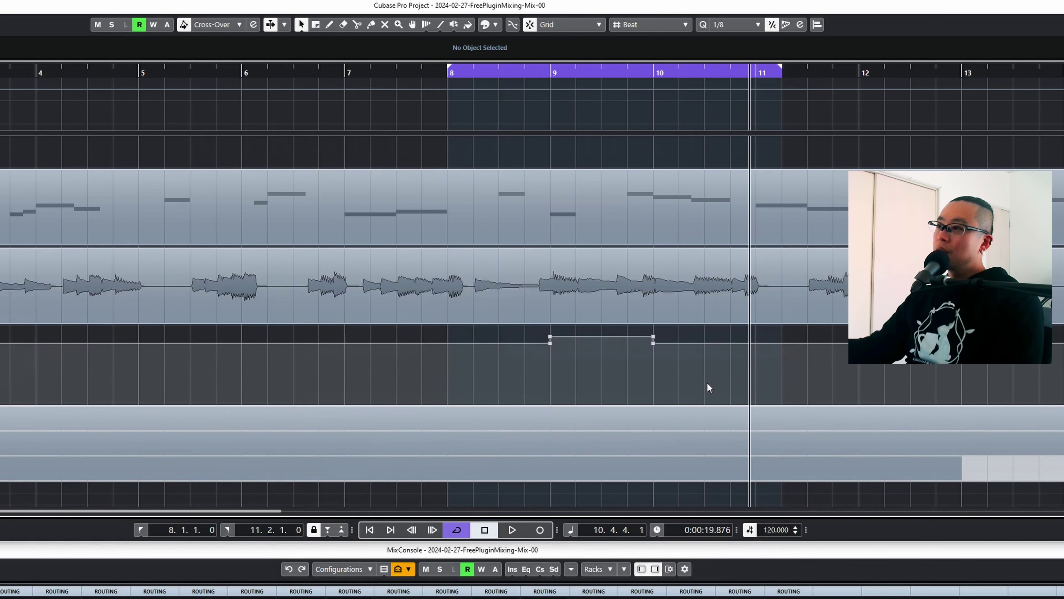
- Move the arp-DI boost's closing 0.00 automation point from bar 10 to bar 11, and play back past the ramp with looping off
{"action": "left_click", "coordinate": [655, 342]}
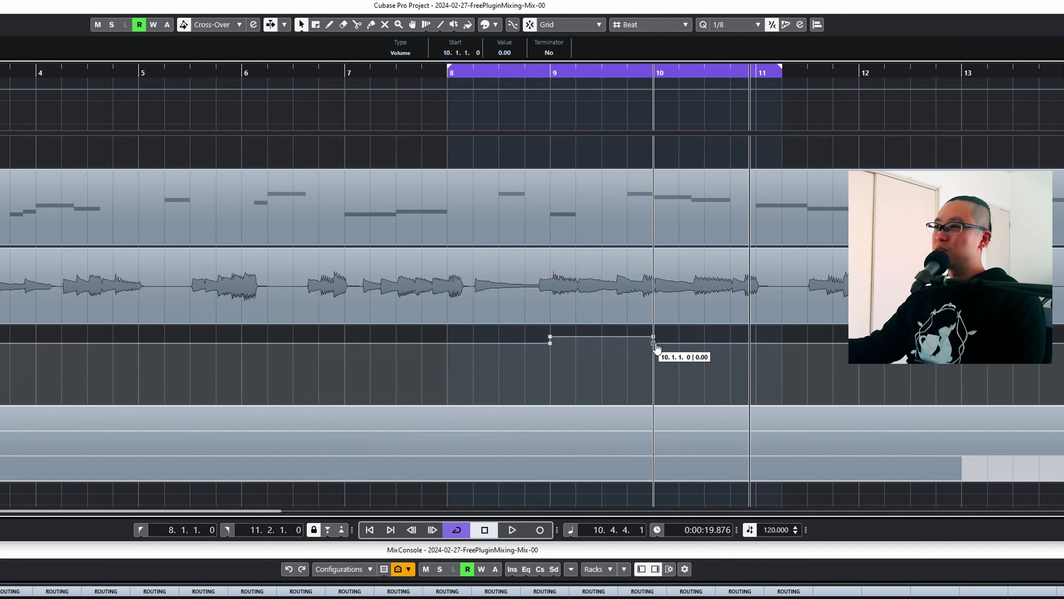
{"action": "left_click_drag", "start_coordinate": [656, 348], "coordinate": [756, 346]}
{"action": "left_click", "coordinate": [756, 346]}
{"action": "key", "text": "space"}
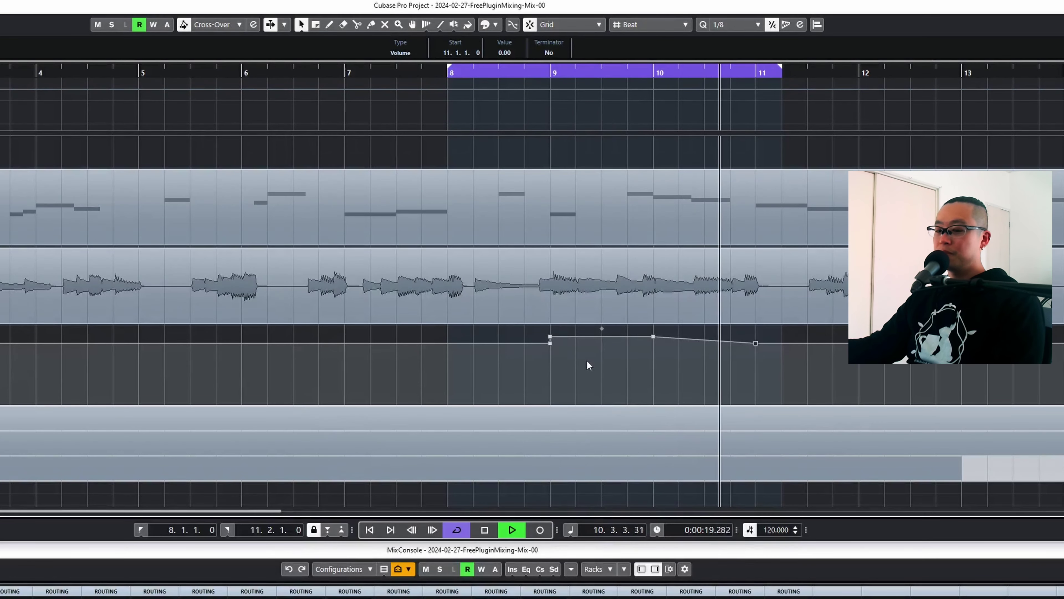
{"action": "key", "text": "KP_Divide"}
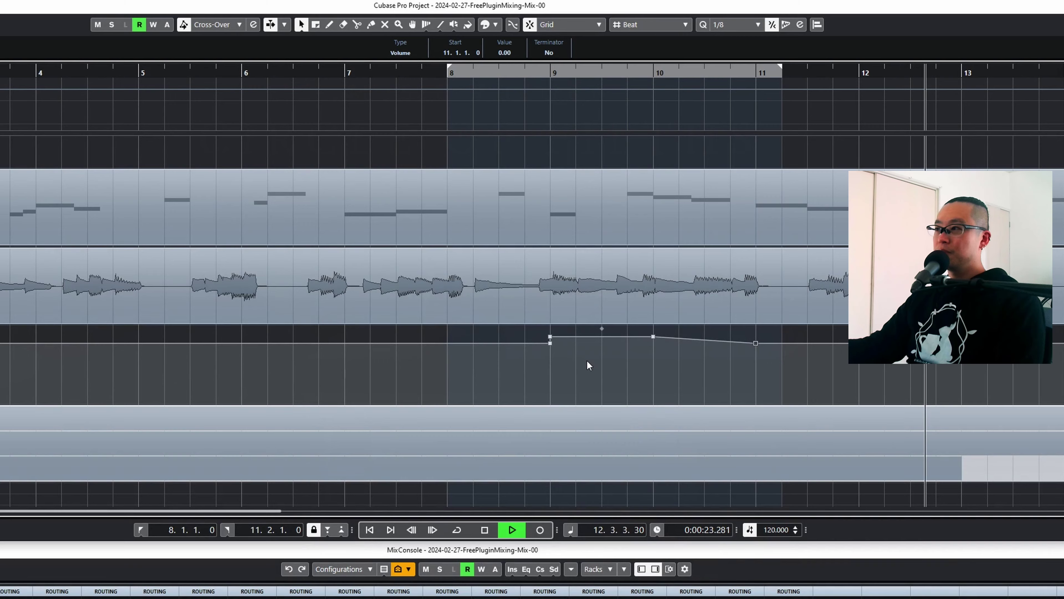
{"action": "key", "text": "space"}
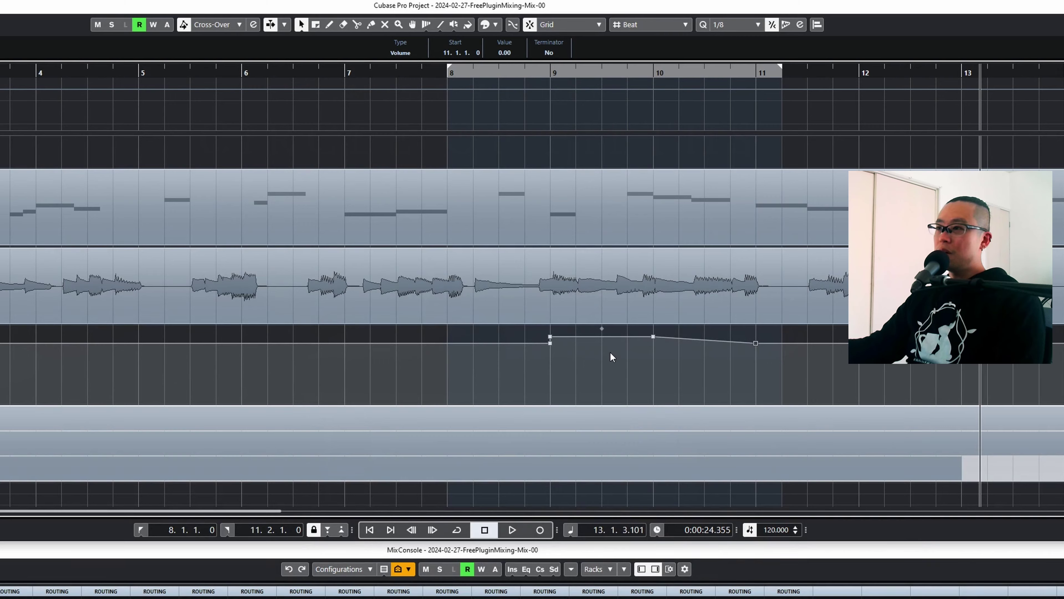
- Deselect the arp-DI automation and move the playhead back to 2.2.1 near the start of the song
{"action": "left_click", "coordinate": [547, 353]}
{"action": "key", "text": "g"}
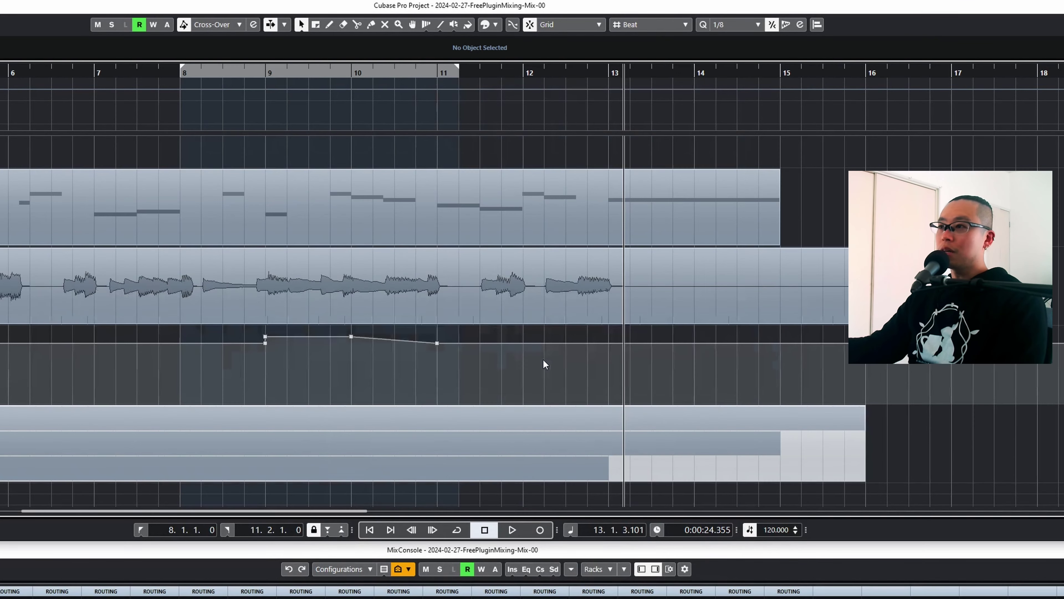
{"action": "key", "text": "g"}
{"action": "key", "text": "g"}
{"action": "key", "text": "g"}
{"action": "left_click", "coordinate": [70, 72]}
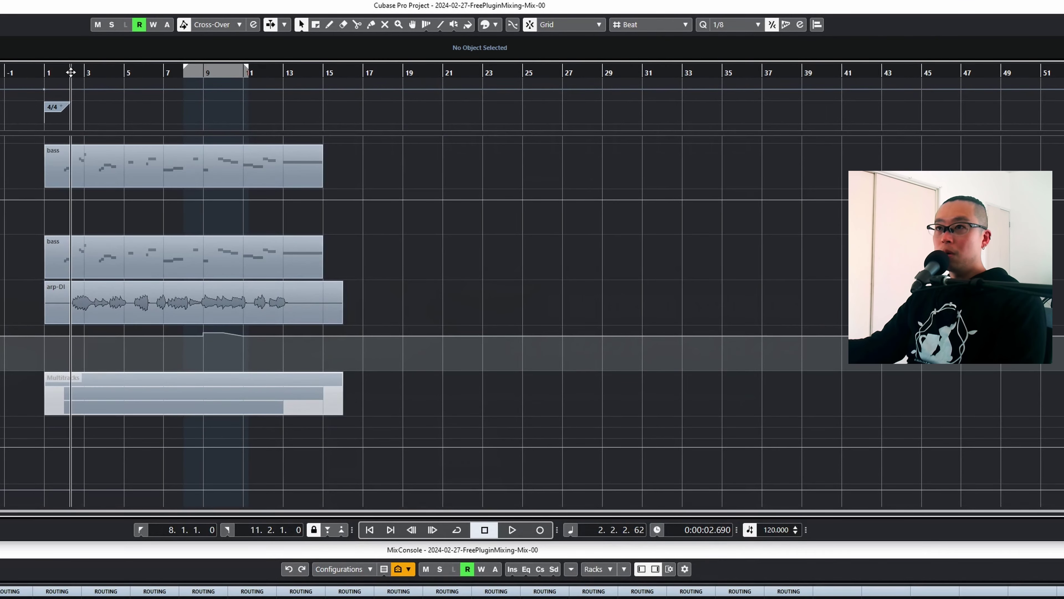
{"action": "left_click_drag", "start_coordinate": [70, 72], "coordinate": [401, 72]}
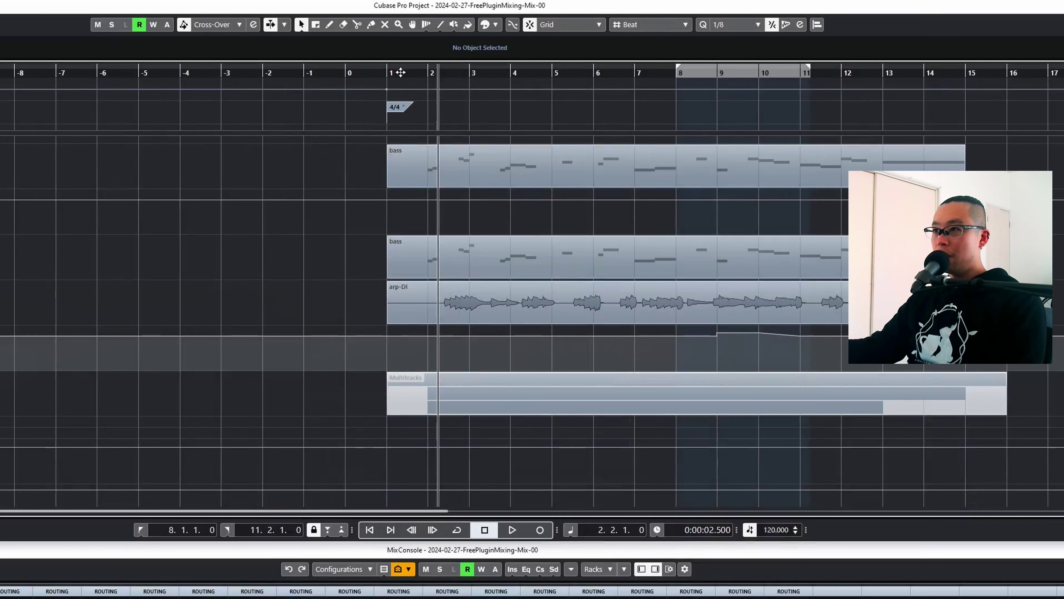
- Play back the start of the song from 2.2.1 and return the playhead to bar 2
{"action": "key", "text": "space"}
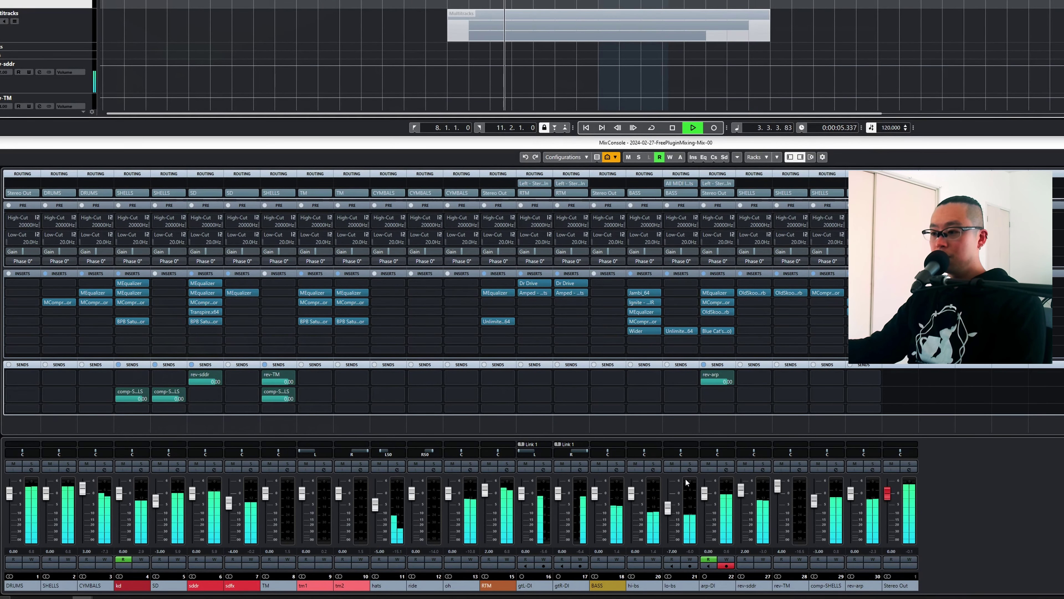
{"action": "key", "text": "space"}
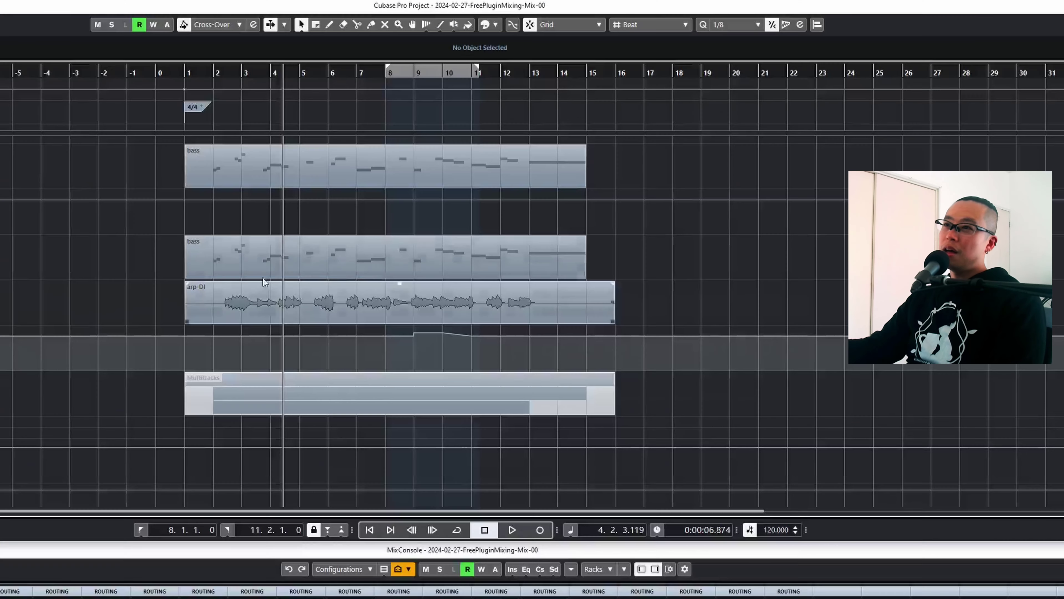
{"action": "left_click", "coordinate": [214, 72]}
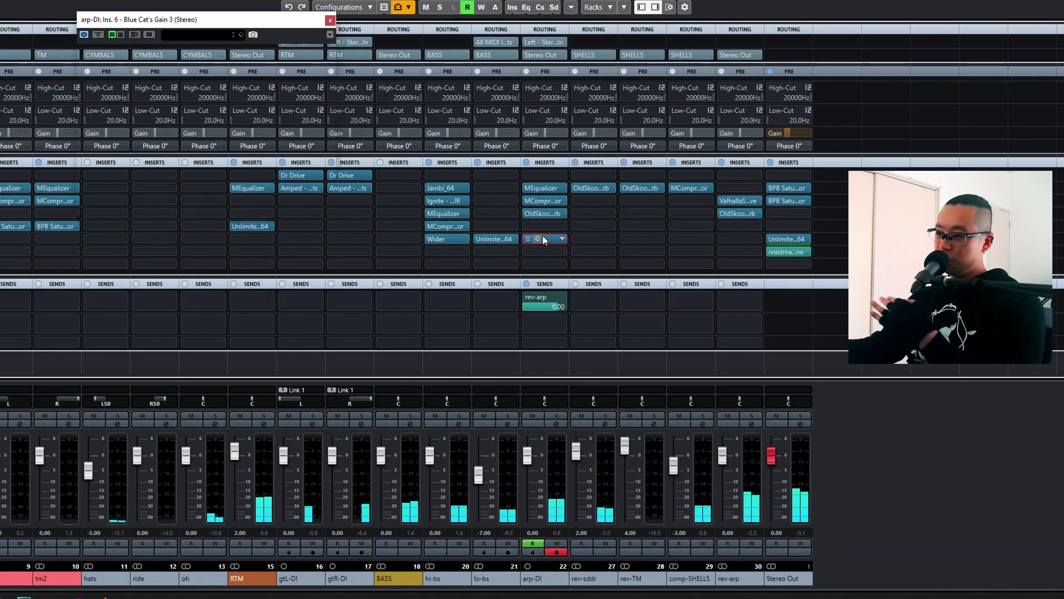
- Set the Blue Cat's Gain insert on the arp-DI channel to +2.00 dB, close it, and select the lo-bs channel
{"action": "left_click", "coordinate": [542, 234]}
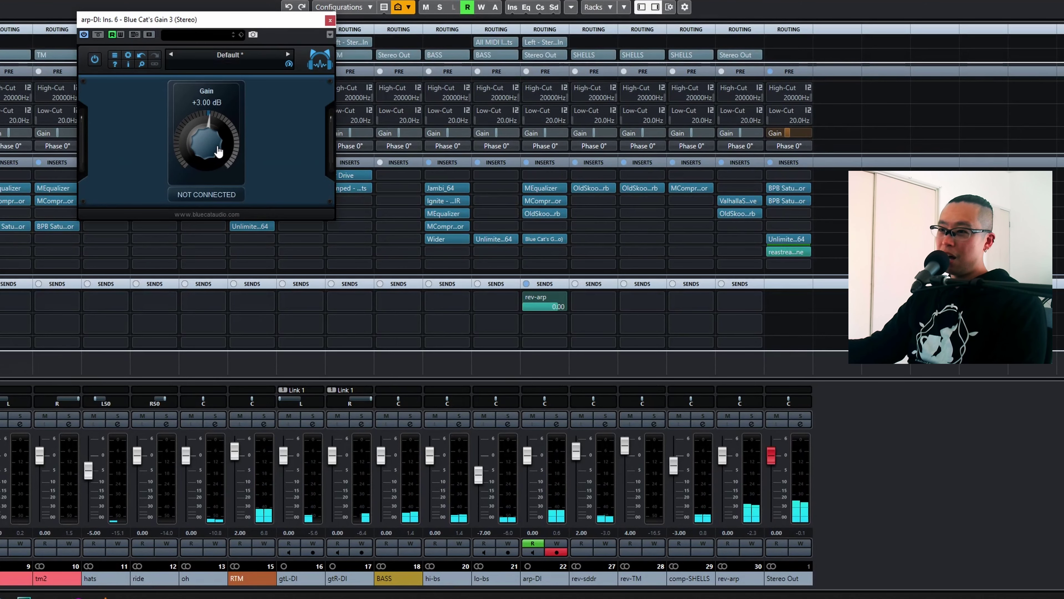
{"action": "left_click_drag", "start_coordinate": [218, 151], "coordinate": [219, 153]}
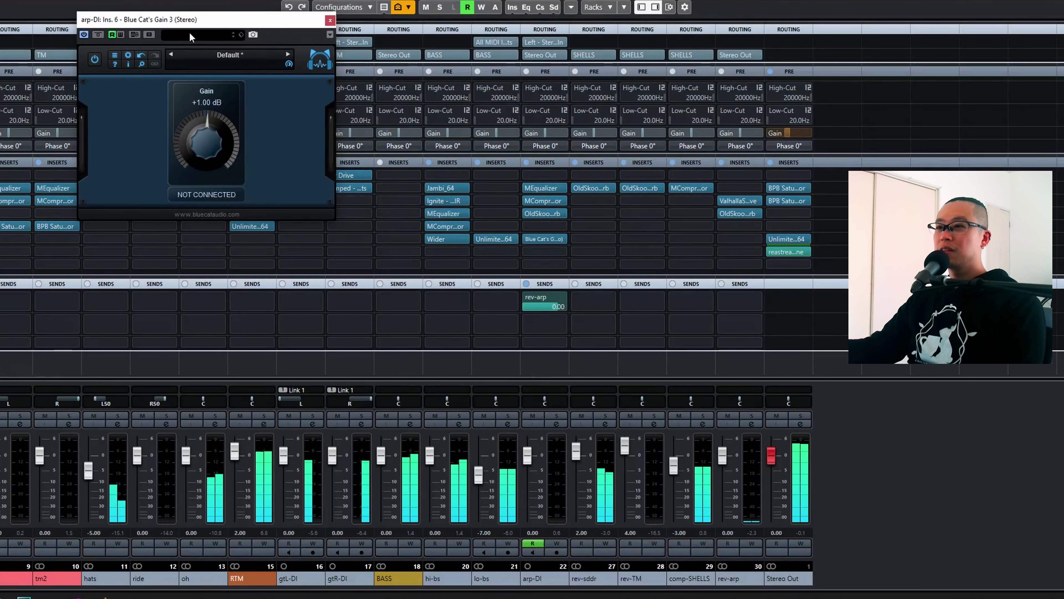
{"action": "scroll", "coordinate": [208, 170], "scroll_direction": "down", "scroll_amount": 1}
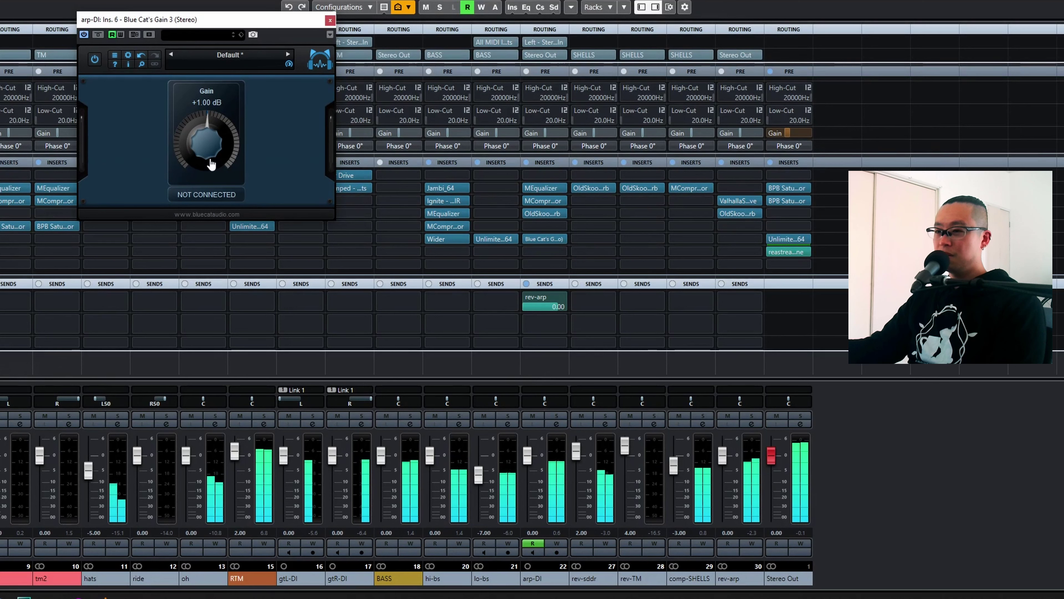
{"action": "scroll", "coordinate": [211, 166], "scroll_direction": "up", "scroll_amount": 2}
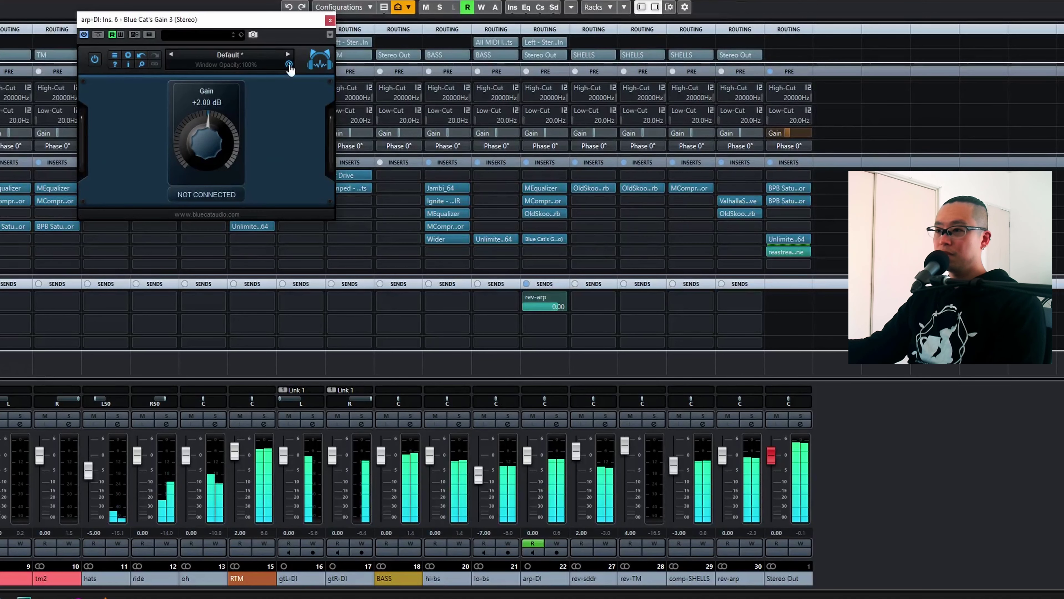
{"action": "left_click", "coordinate": [330, 20]}
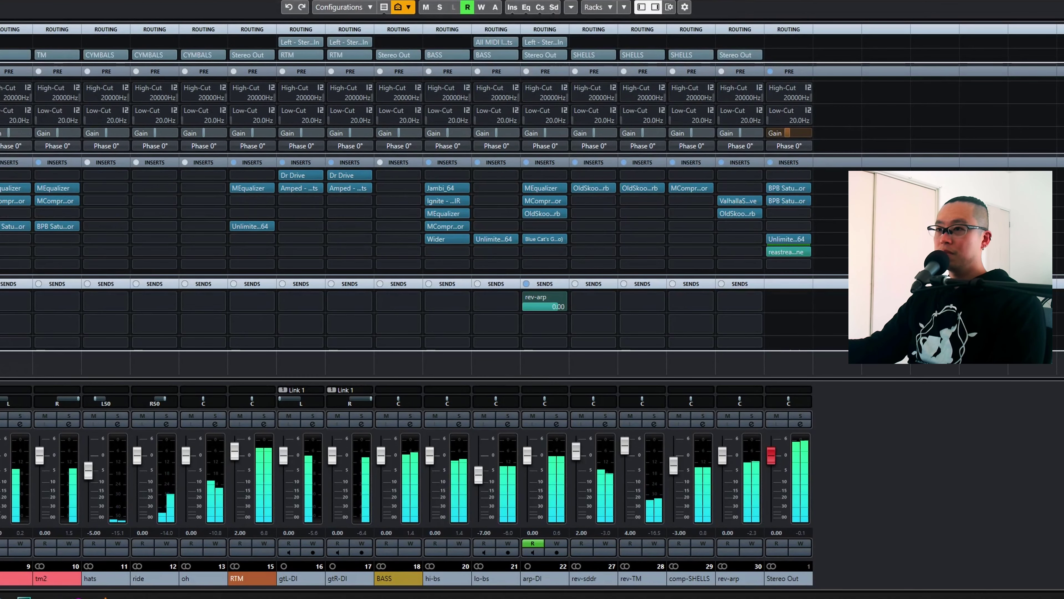
{"action": "left_click", "coordinate": [508, 551]}
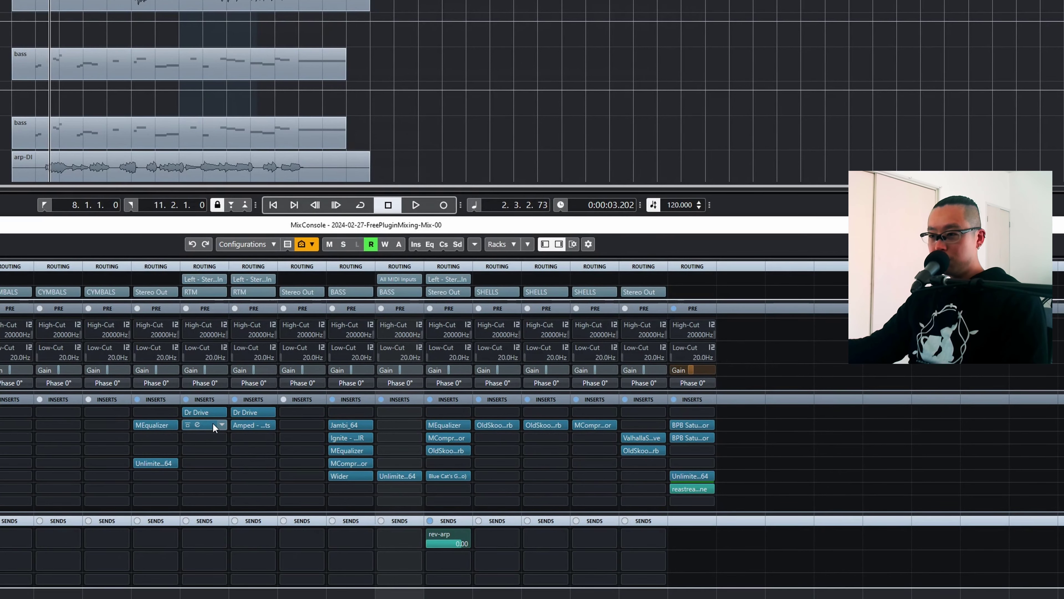
- Copy the RTM channel's MEqualizer to the first insert slot of Stereo Out and disable all six of its bands
{"action": "left_click_drag", "start_coordinate": [154, 423], "coordinate": [686, 411]}
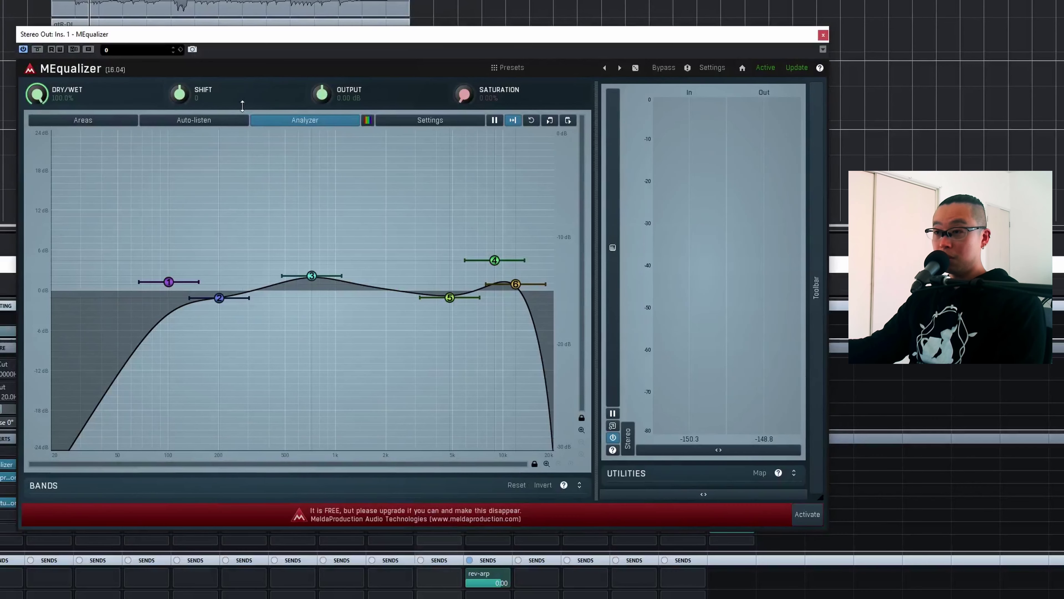
{"action": "double_click", "coordinate": [311, 275]}
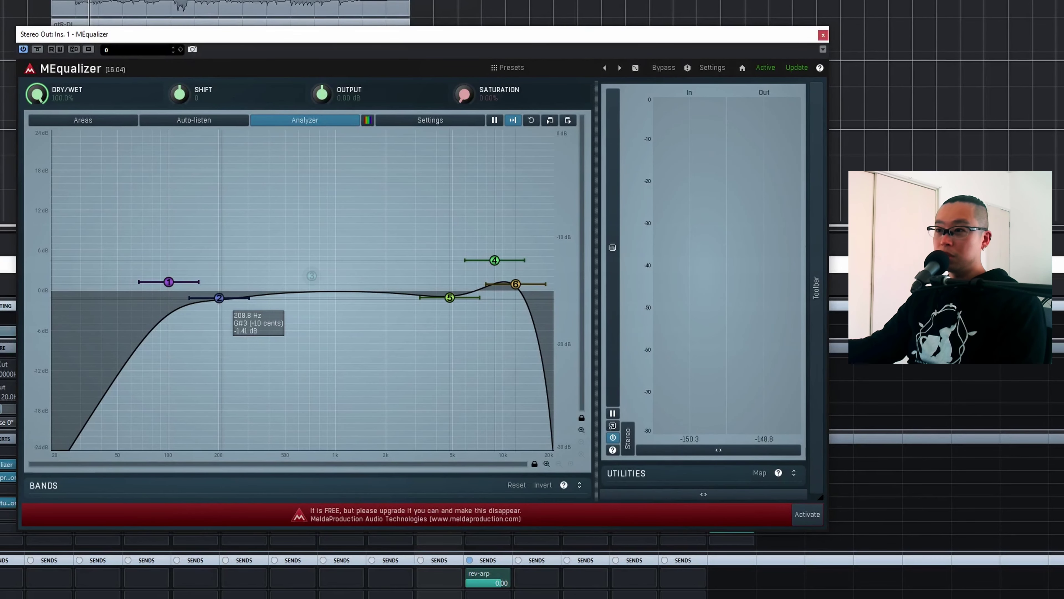
{"action": "double_click", "coordinate": [218, 298]}
{"action": "double_click", "coordinate": [449, 297]}
{"action": "double_click", "coordinate": [494, 260]}
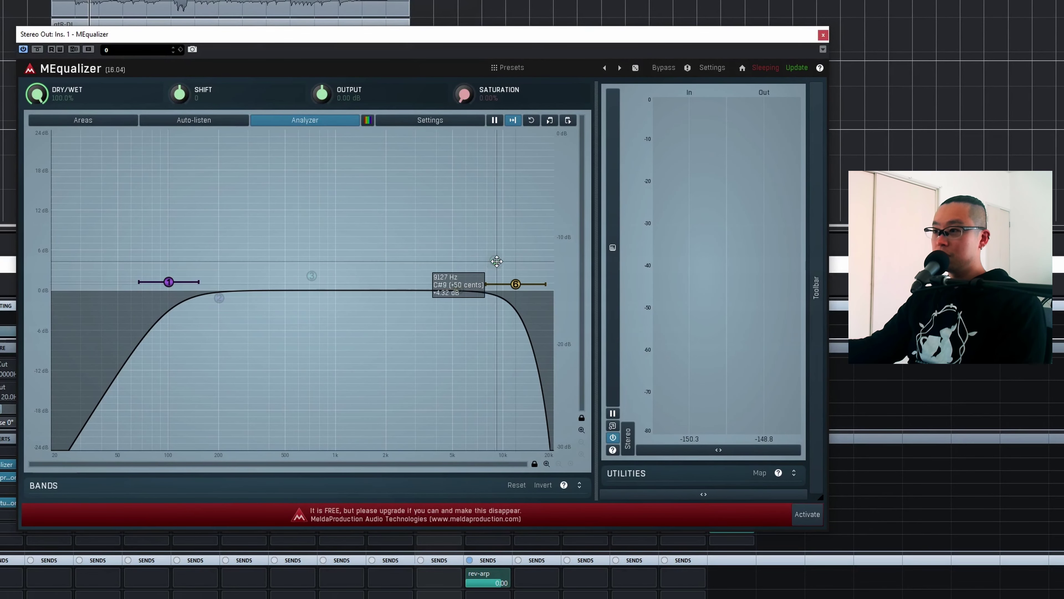
{"action": "double_click", "coordinate": [515, 284]}
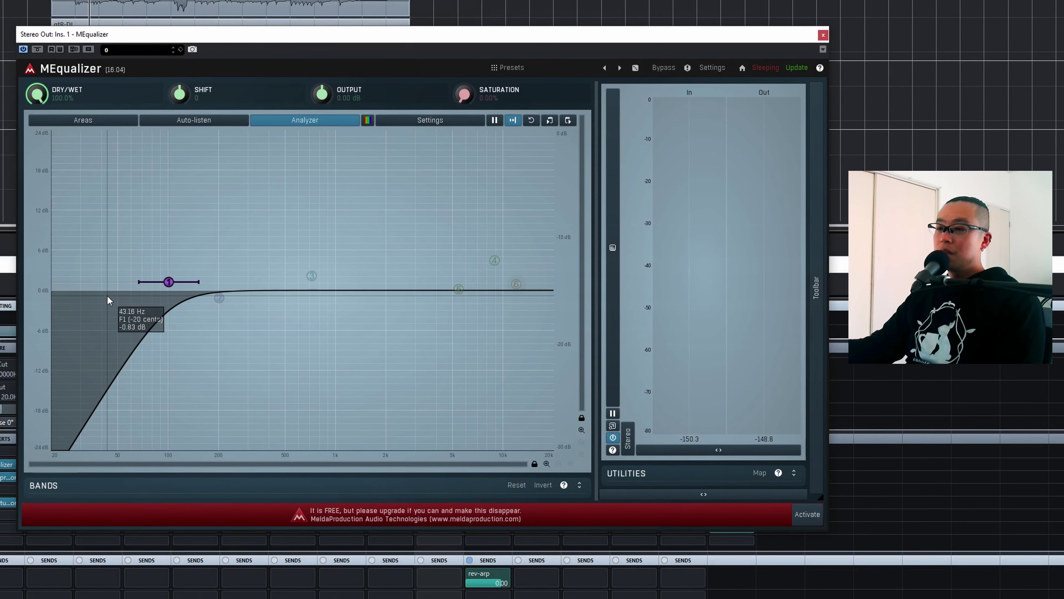
{"action": "double_click", "coordinate": [167, 280]}
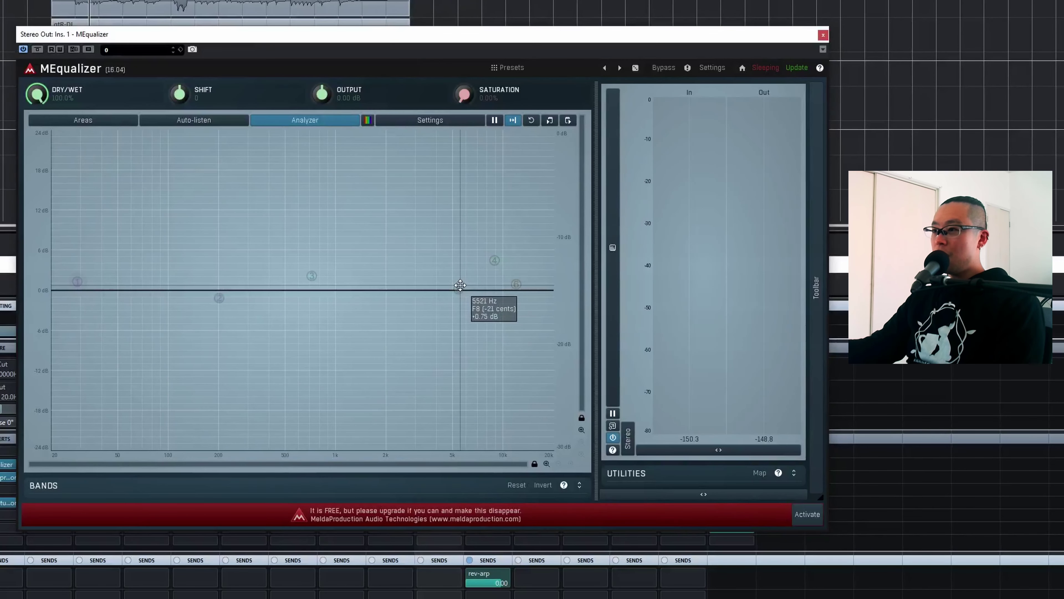
- Enable band 5 of the Stereo Out equalizer as a cut of about 0.9 dB near 4040 Hz and compare it on and off during playback
{"action": "left_click_drag", "start_coordinate": [460, 285], "coordinate": [441, 219]}
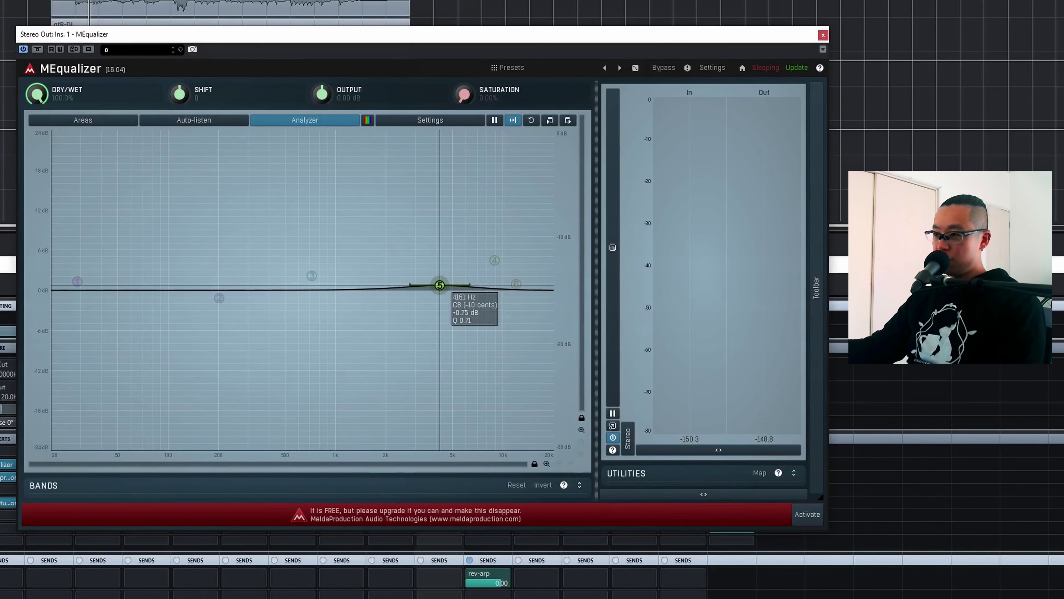
{"action": "key", "text": "space"}
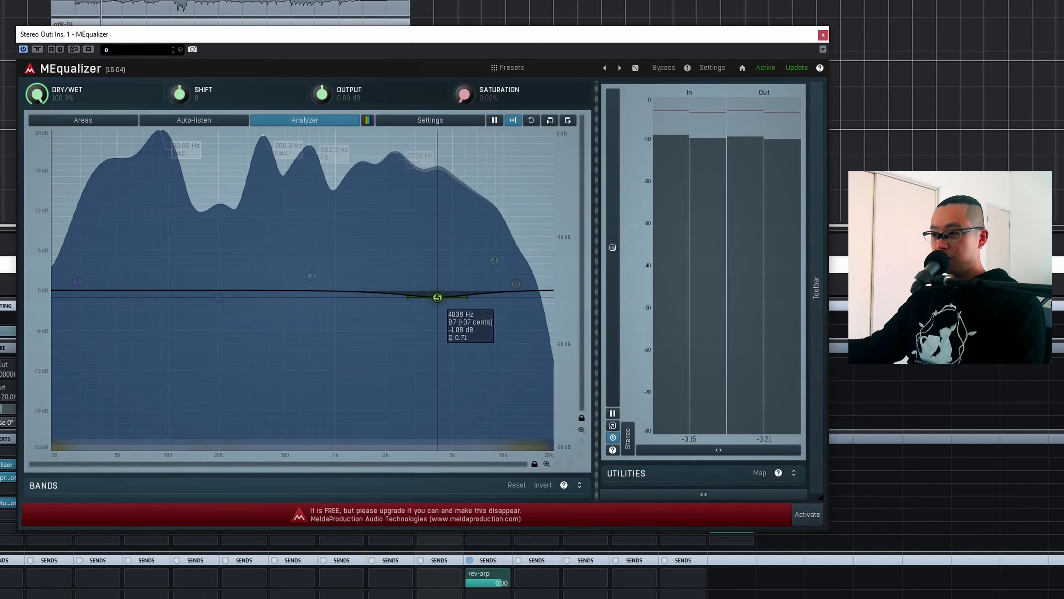
{"action": "mouse_move", "coordinate": [437, 297]}
{"action": "left_mouse_down"}
{"action": "mouse_move", "coordinate": [448, 298]}
{"action": "mouse_move", "coordinate": [435, 269]}
{"action": "mouse_move", "coordinate": [441, 247]}
{"action": "mouse_move", "coordinate": [385, 252]}
{"action": "mouse_move", "coordinate": [440, 250]}
{"action": "mouse_move", "coordinate": [432, 302]}
{"action": "mouse_move", "coordinate": [438, 295]}
{"action": "left_mouse_up"}
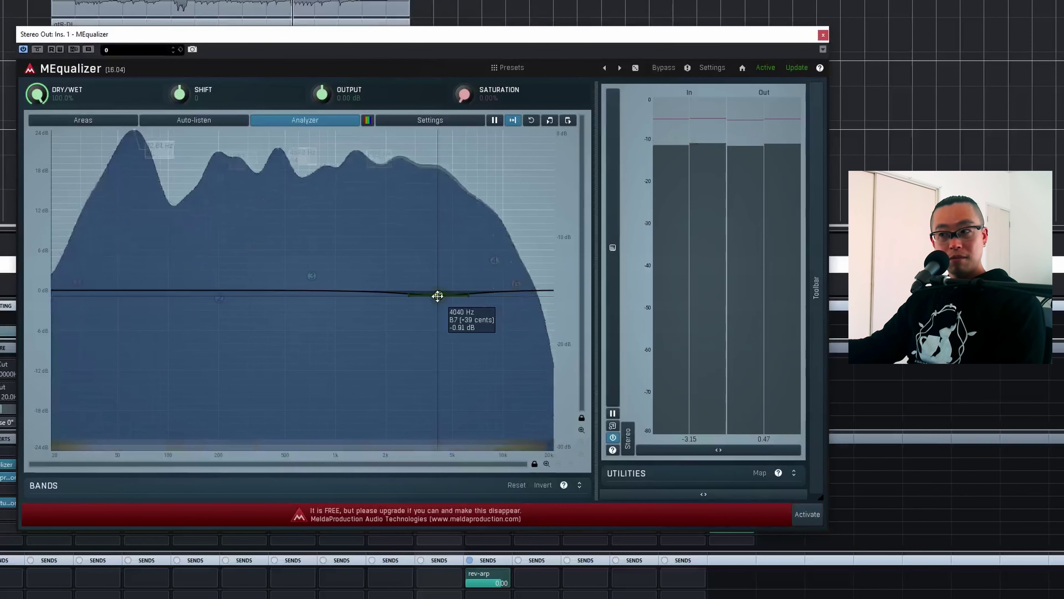
{"action": "double_click", "coordinate": [438, 295]}
{"action": "double_click", "coordinate": [438, 296]}
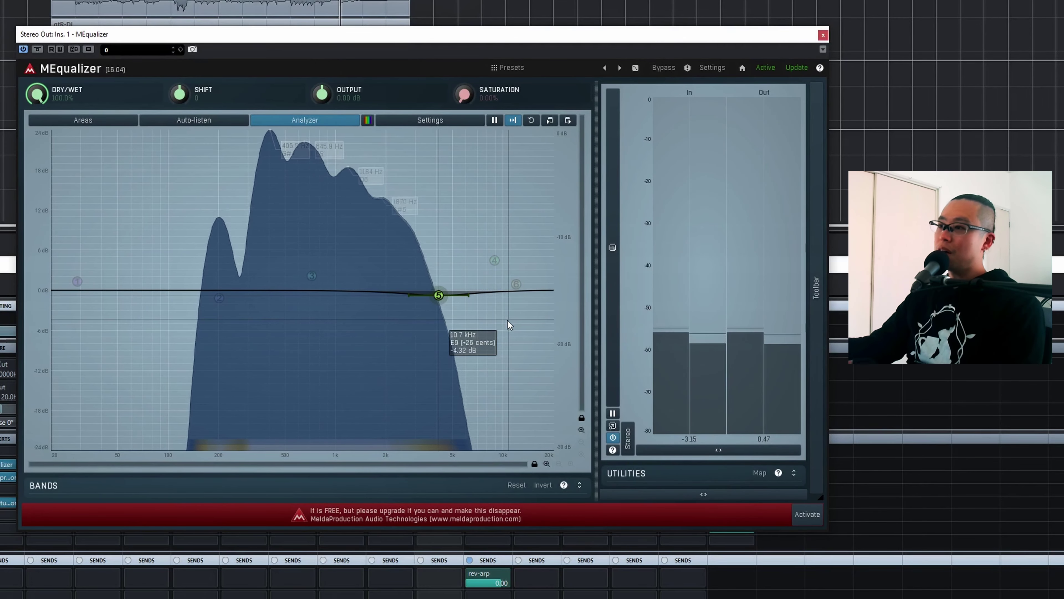
- Enable band 6 as a high shelf boosted about 1.7 dB near 11.6 kHz and compare the mix with the equalizer bypassed
{"action": "left_click", "coordinate": [516, 284]}
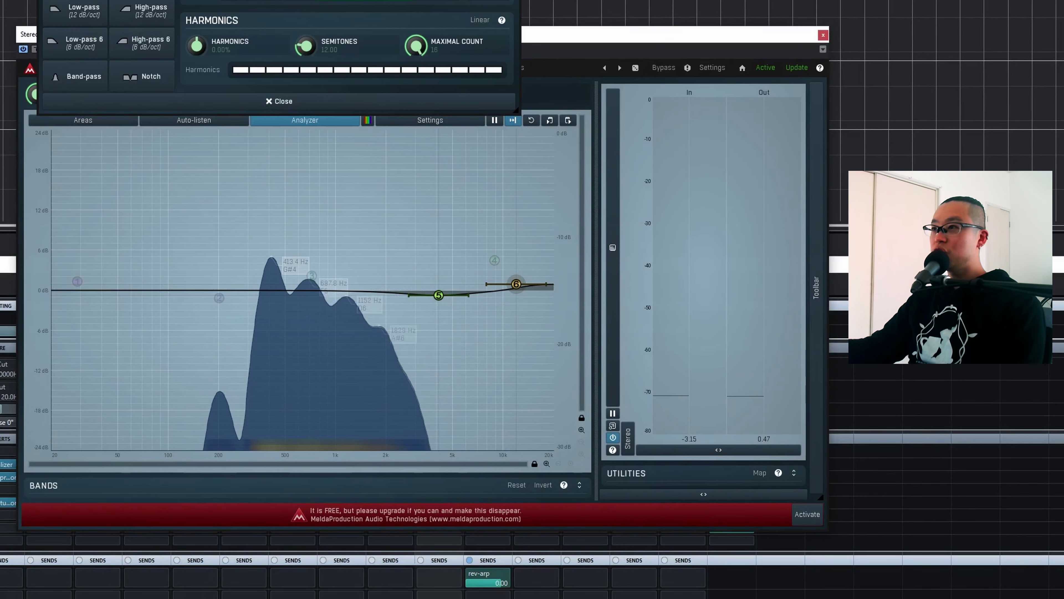
{"action": "left_click_drag", "start_coordinate": [516, 284], "coordinate": [516, 279]}
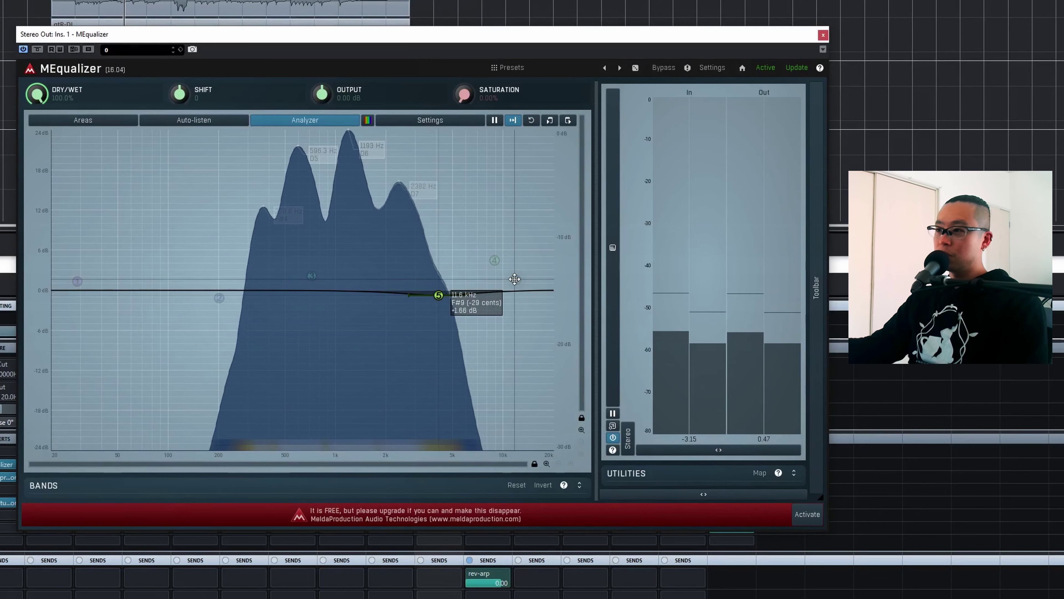
{"action": "left_click", "coordinate": [37, 49]}
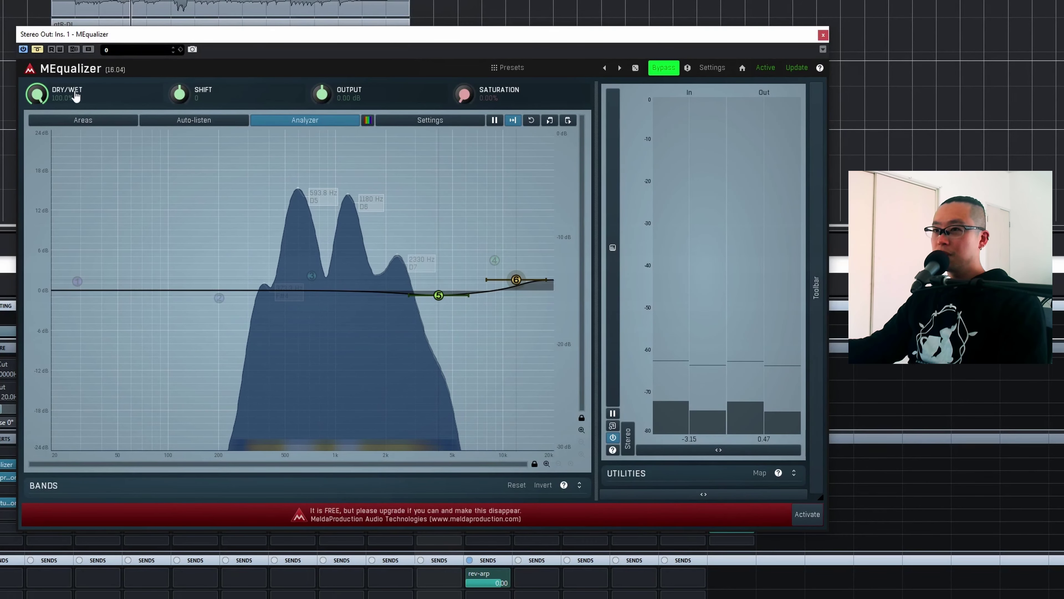
{"action": "left_click", "coordinate": [38, 50]}
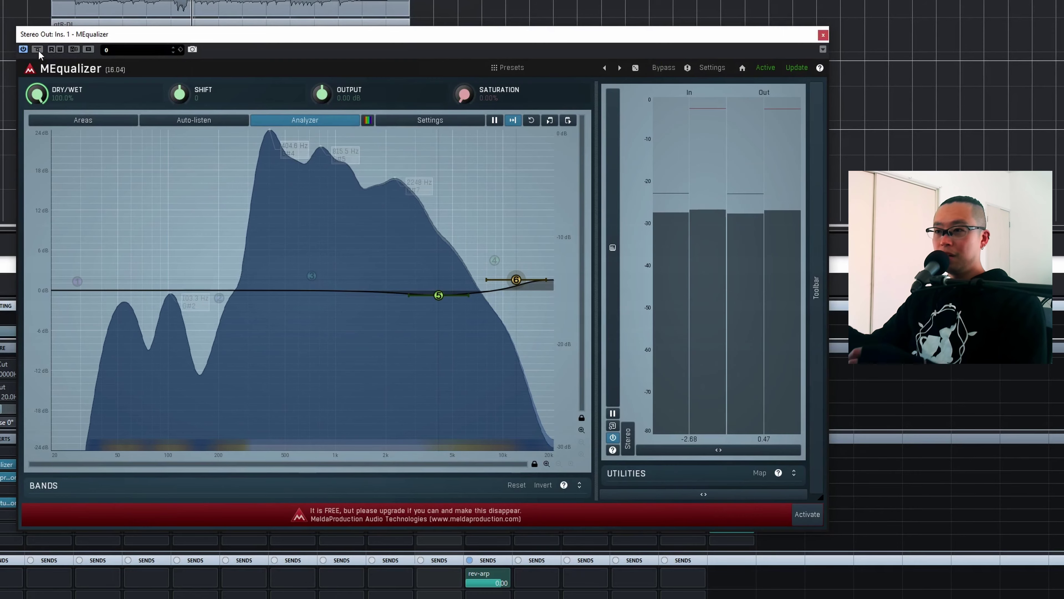
- Enable band 1 as a low cut between 20 and 30 Hz, fine-tune it during playback, and close the equalizer
{"action": "left_click", "coordinate": [72, 281]}
{"action": "left_click_drag", "start_coordinate": [79, 284], "coordinate": [56, 289]}
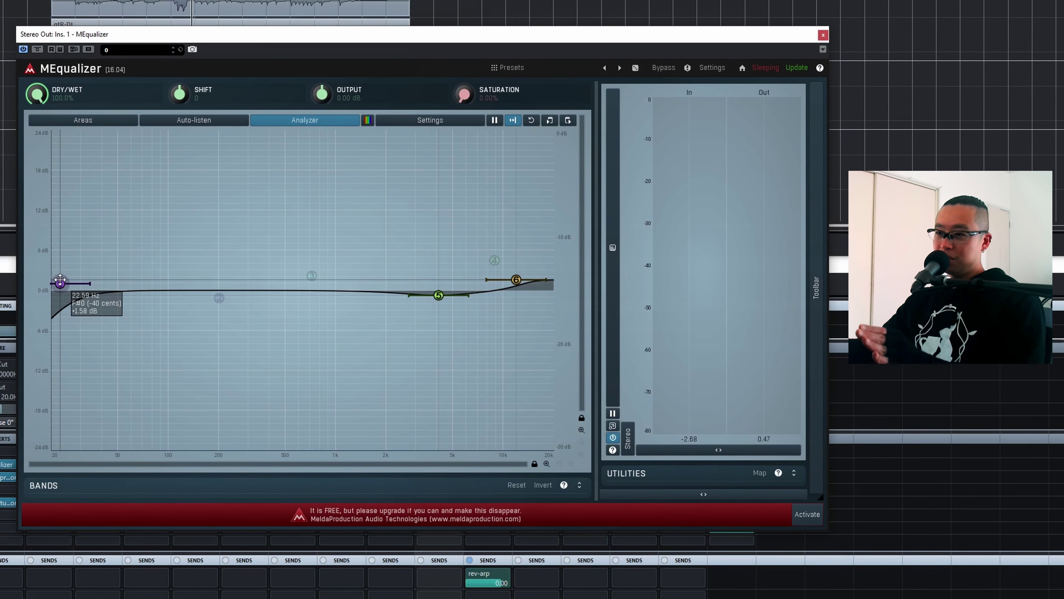
{"action": "left_click_drag", "start_coordinate": [60, 280], "coordinate": [62, 284]}
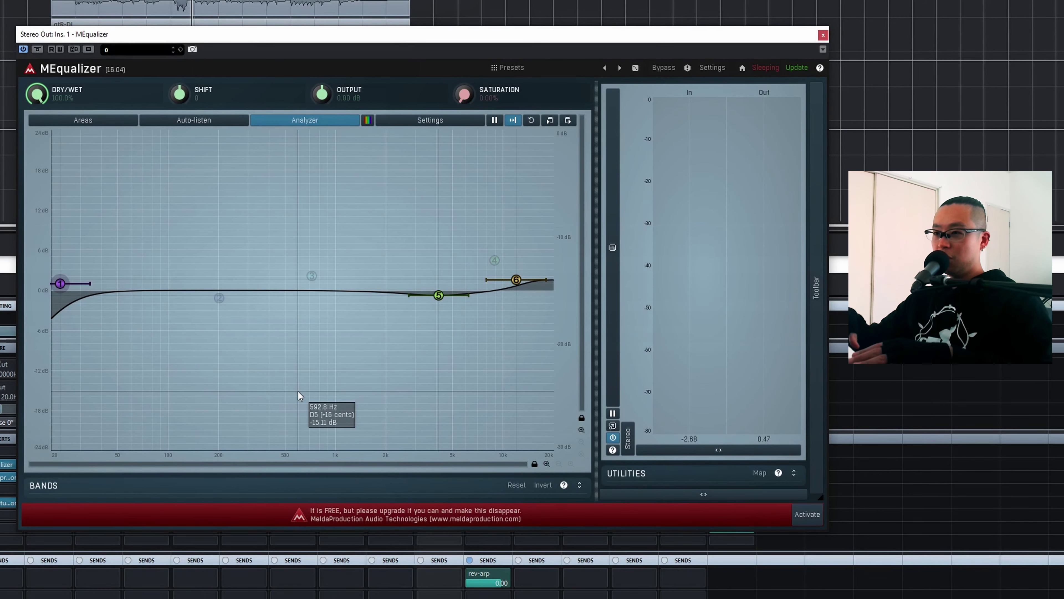
{"action": "key", "text": "space"}
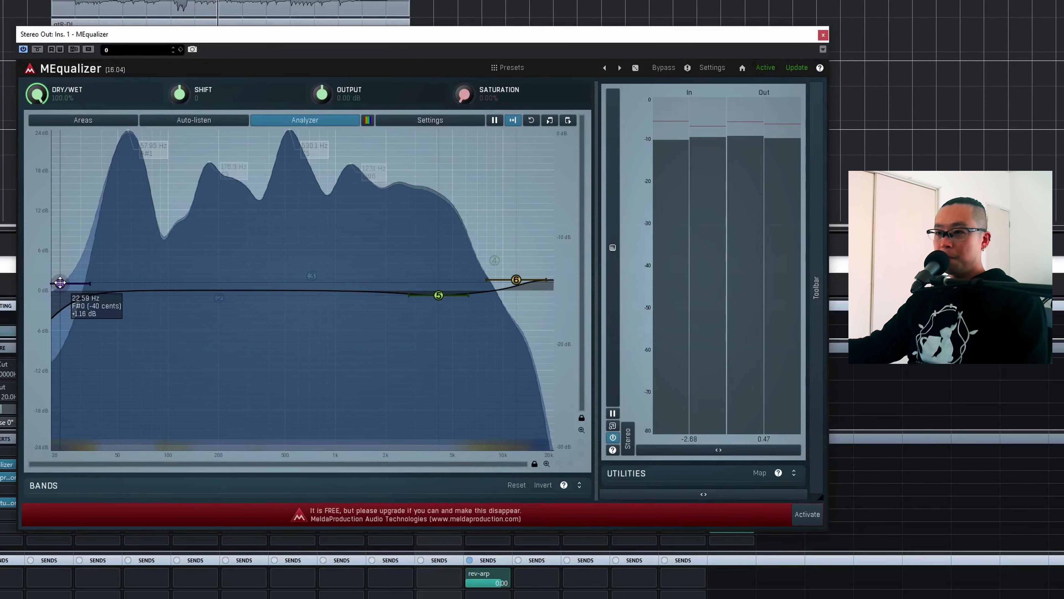
{"action": "left_click_drag", "start_coordinate": [59, 282], "coordinate": [71, 291]}
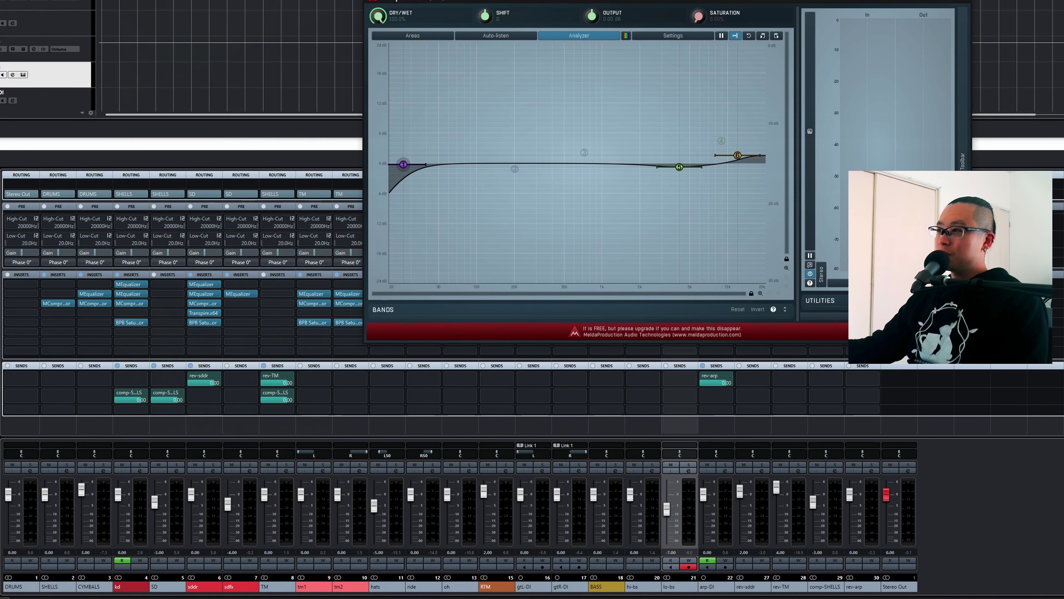
{"action": "key", "text": "Escape"}
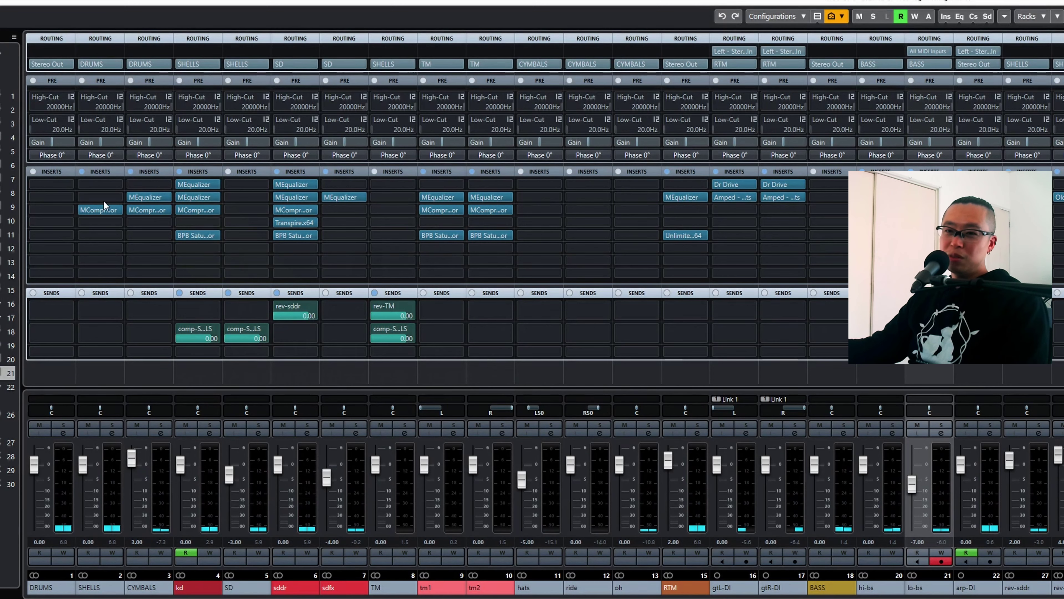
- Lower the threshold of the SHELLS channel's MCompressor to about -11 dB while playing back the mix
{"action": "left_click", "coordinate": [100, 207]}
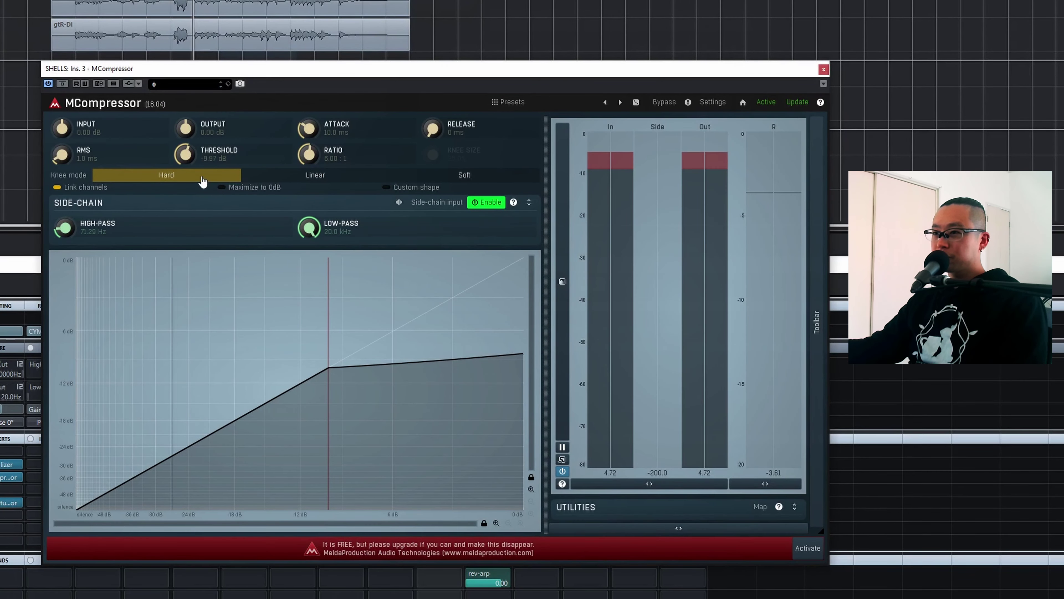
{"action": "key", "text": "space"}
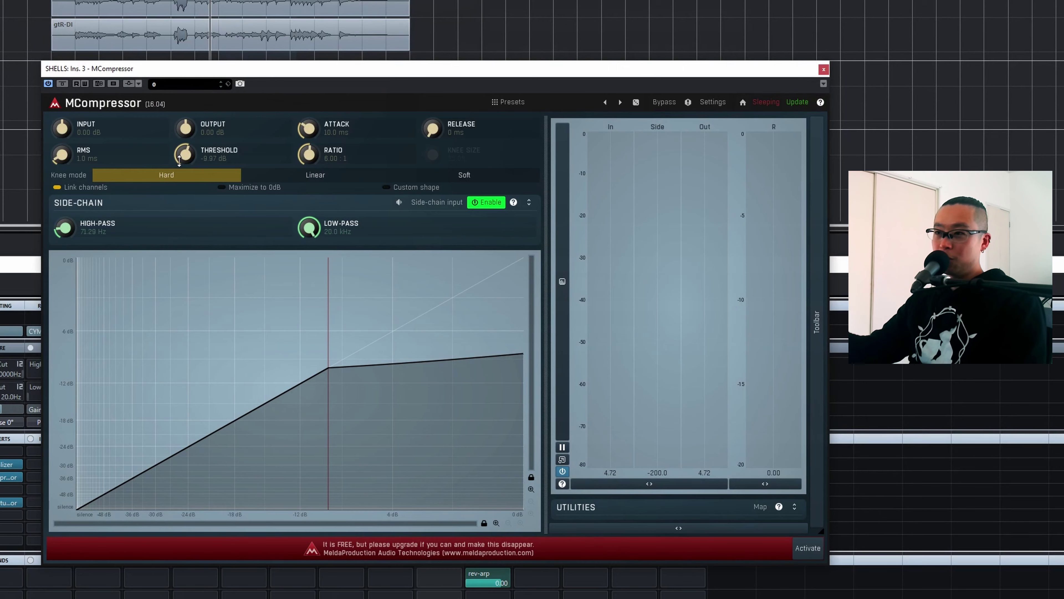
{"action": "key", "text": "space"}
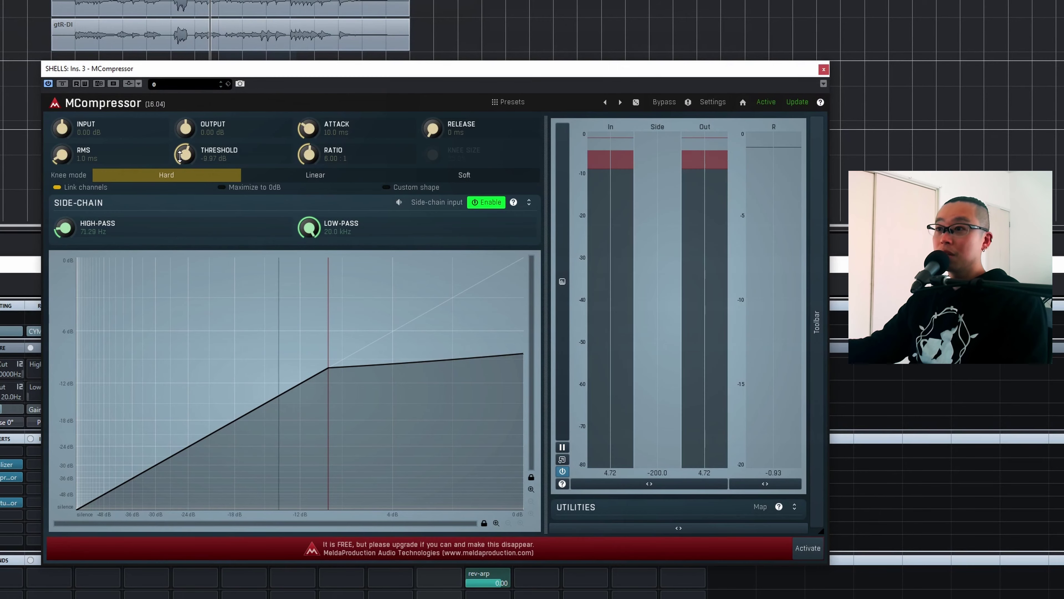
{"action": "left_click_drag", "start_coordinate": [180, 156], "coordinate": [180, 167]}
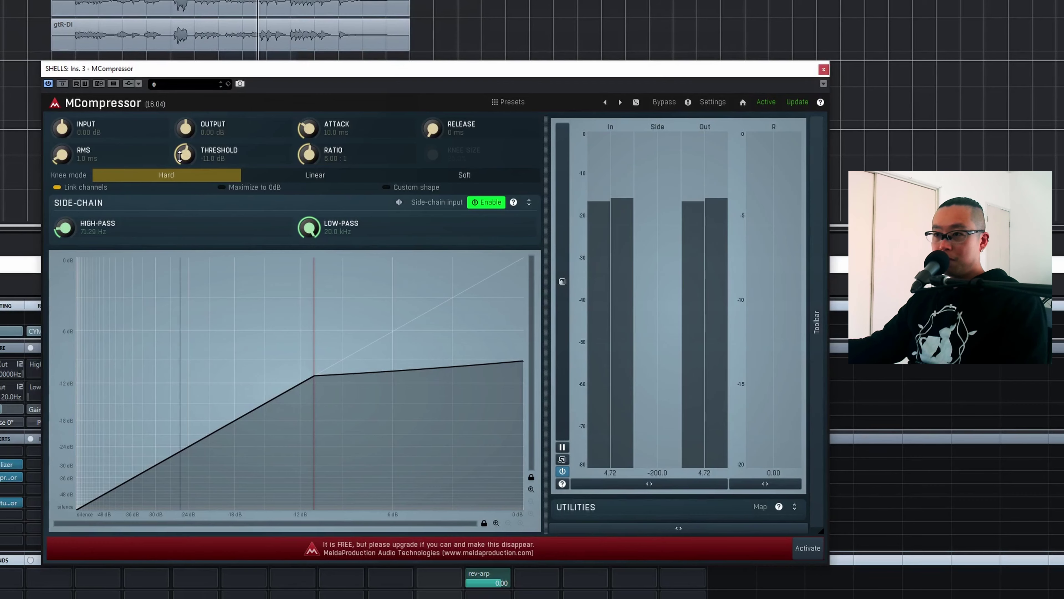
{"action": "left_click_drag", "start_coordinate": [180, 156], "coordinate": [180, 158]}
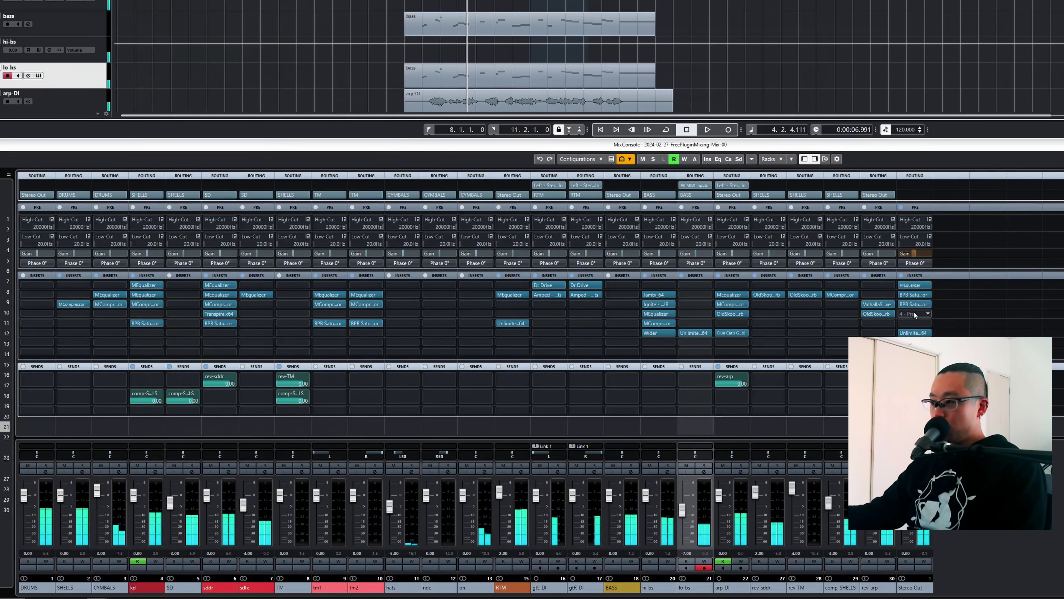
- Copy the MCompressor from the SHELLS channel to the fourth insert slot of the Stereo Out channel and open it
{"action": "left_click_drag", "start_coordinate": [803, 294], "coordinate": [878, 314]}
{"action": "left_click_drag", "start_coordinate": [76, 309], "coordinate": [77, 303]}
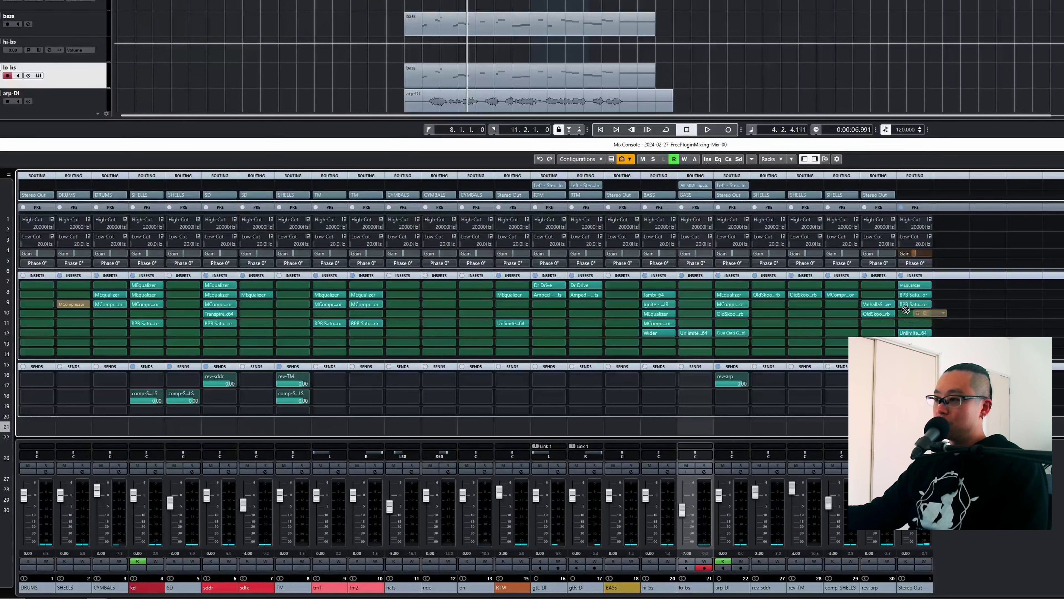
{"action": "left_click_drag", "start_coordinate": [905, 310], "coordinate": [906, 308]}
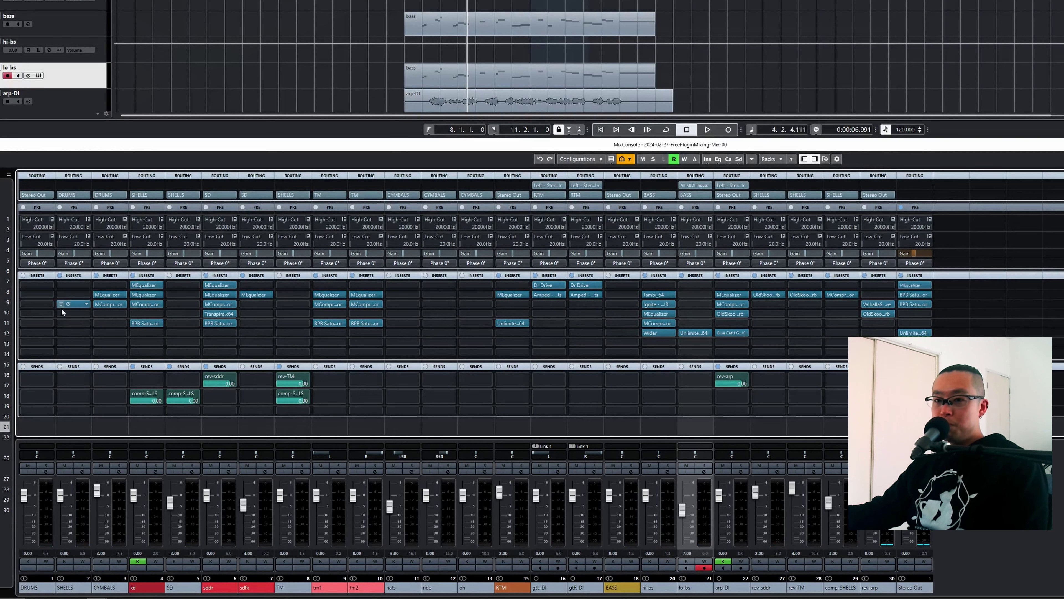
{"action": "left_click_drag", "start_coordinate": [71, 307], "coordinate": [631, 324]}
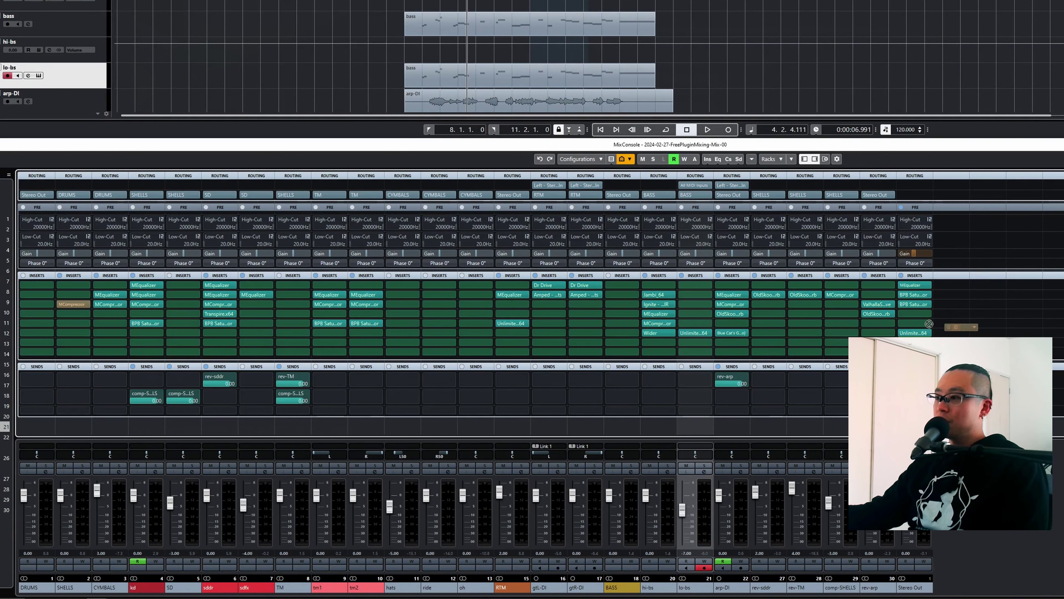
{"action": "left_click_drag", "start_coordinate": [914, 313], "coordinate": [914, 312]}
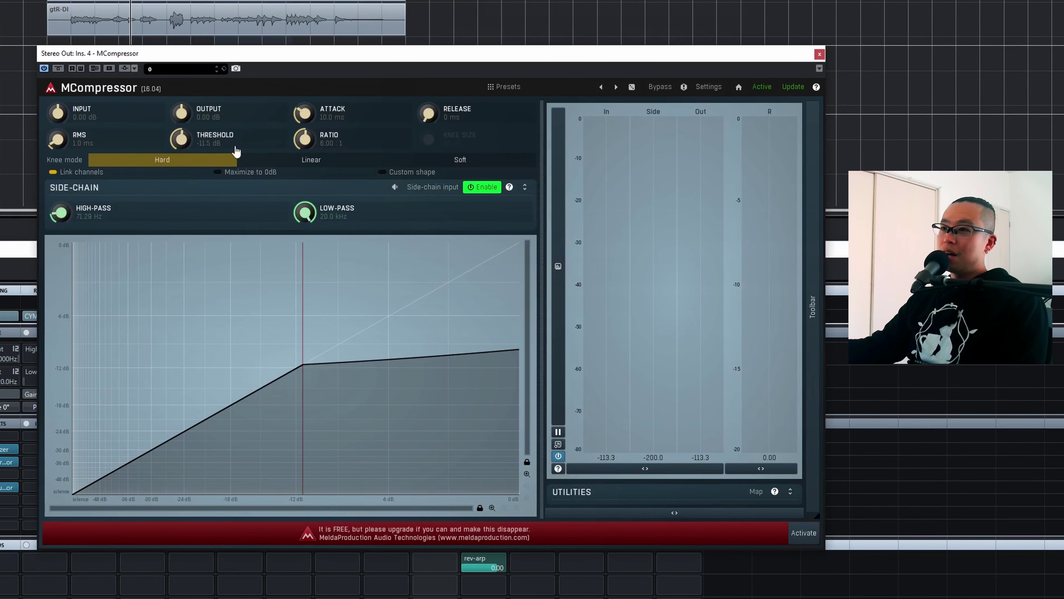
- Reset the threshold of the Stereo Out MCompressor and lower it to about -16.7 dB while playing back the mix
{"action": "left_click_drag", "start_coordinate": [185, 138], "coordinate": [185, 138]}
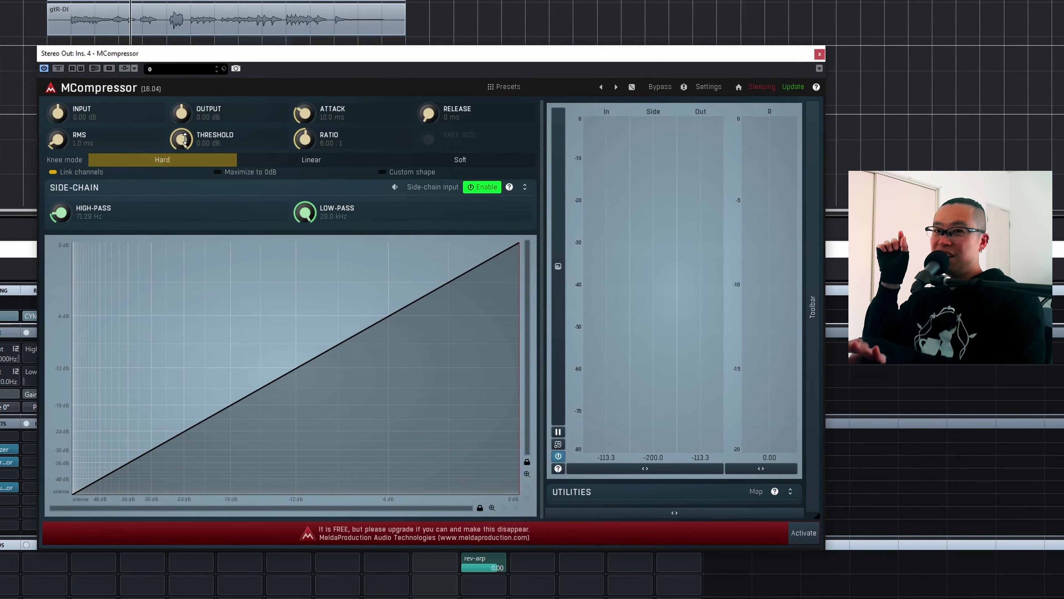
{"action": "key", "text": "space"}
{"action": "left_click_drag", "start_coordinate": [185, 139], "coordinate": [184, 158]}
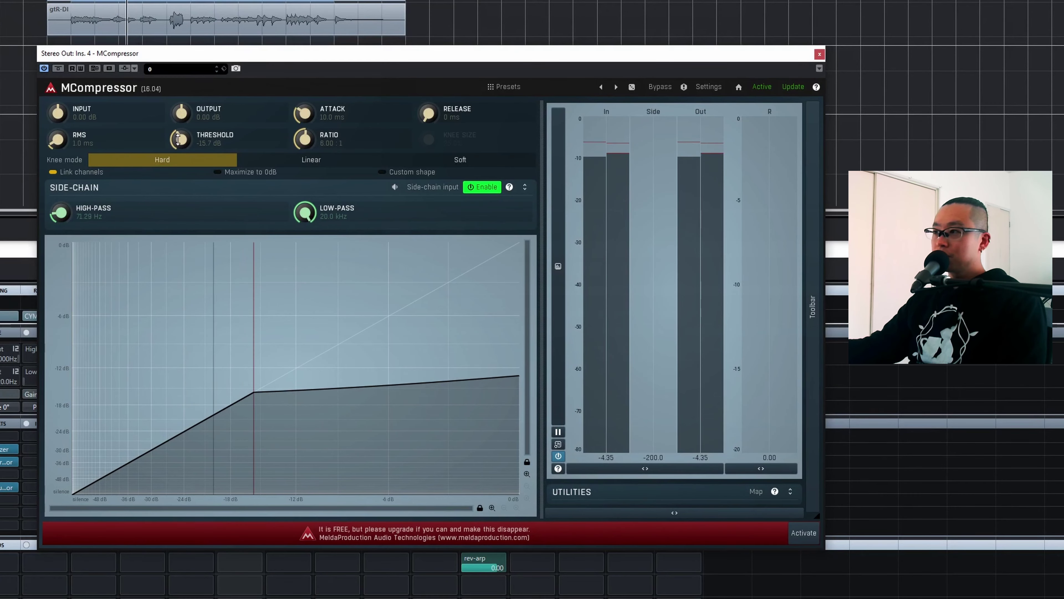
{"action": "left_click_drag", "start_coordinate": [180, 138], "coordinate": [178, 138]}
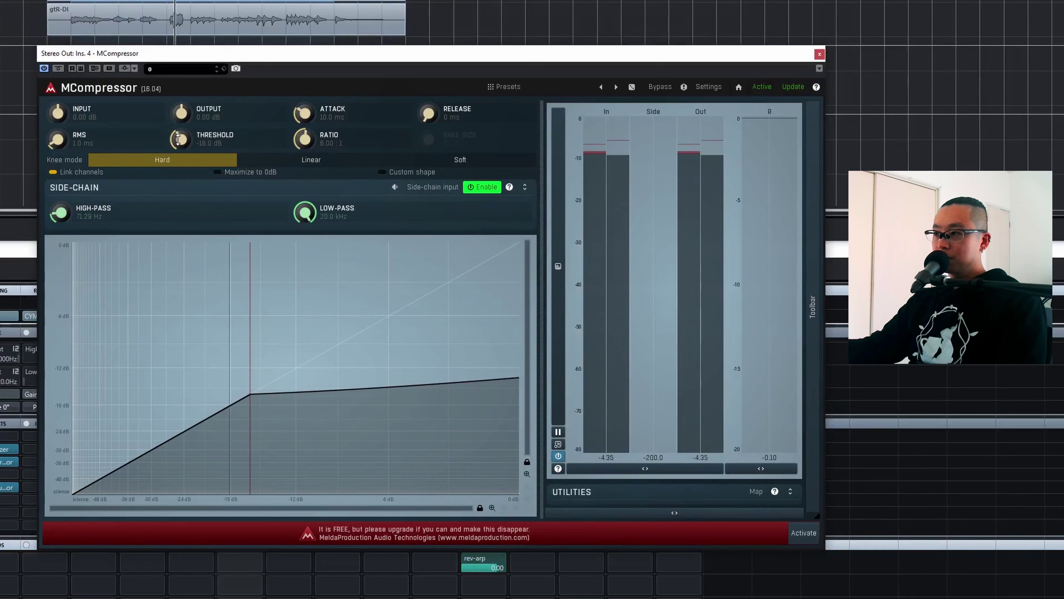
{"action": "scroll", "coordinate": [178, 139], "scroll_direction": "down", "scroll_amount": 1}
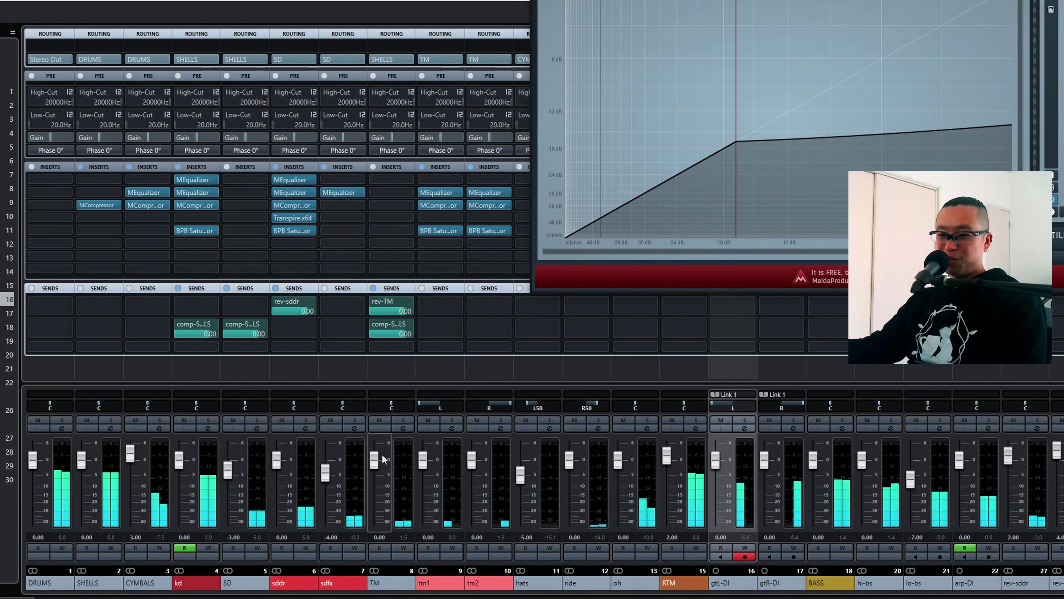
- Lower the TM channel's volume during playback, trying -5 dB and raising it back to -3 dB
{"action": "left_click_drag", "start_coordinate": [379, 460], "coordinate": [379, 471]}
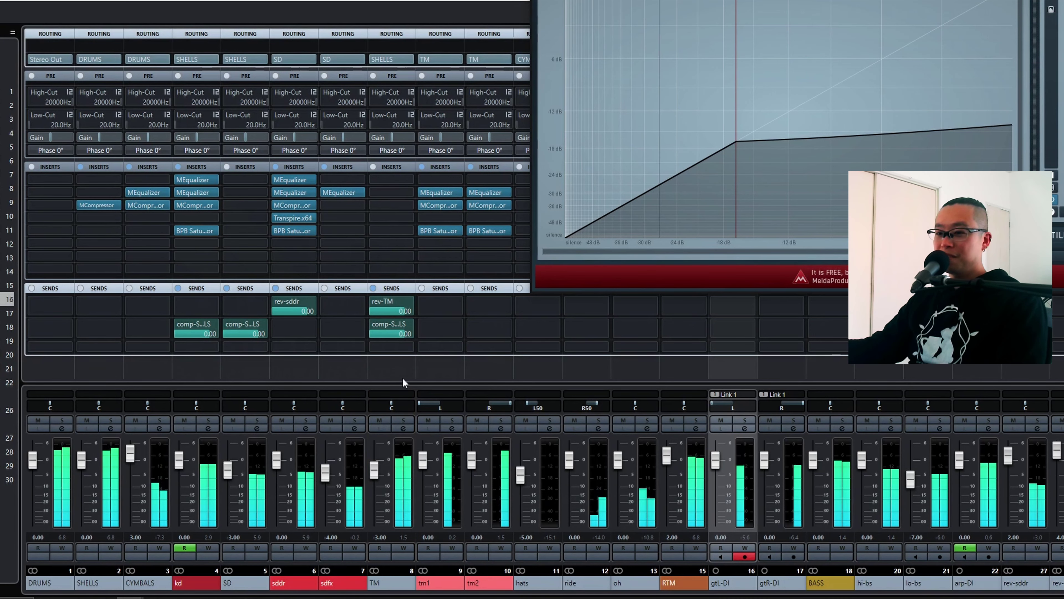
{"action": "left_click_drag", "start_coordinate": [373, 470], "coordinate": [373, 474]}
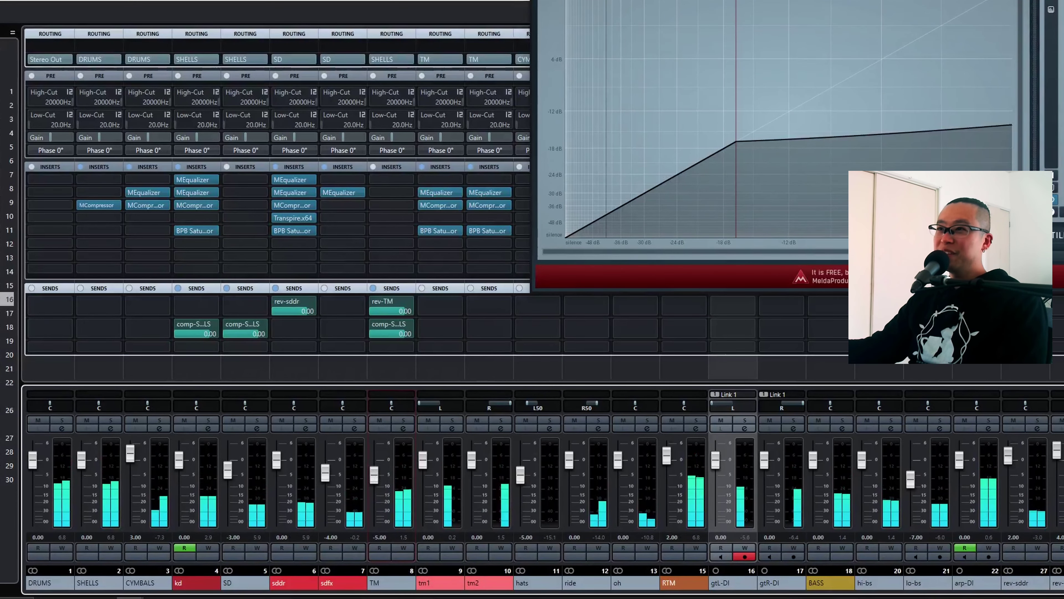
{"action": "key", "text": "space"}
{"action": "key", "text": "space"}
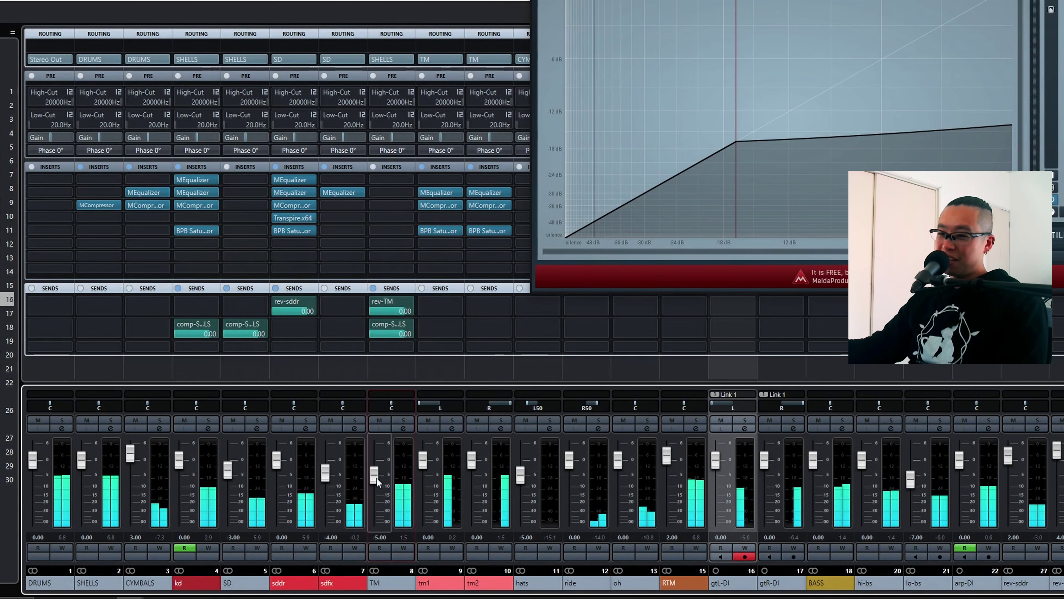
{"action": "scroll", "coordinate": [376, 478], "scroll_direction": "up", "scroll_amount": 1}
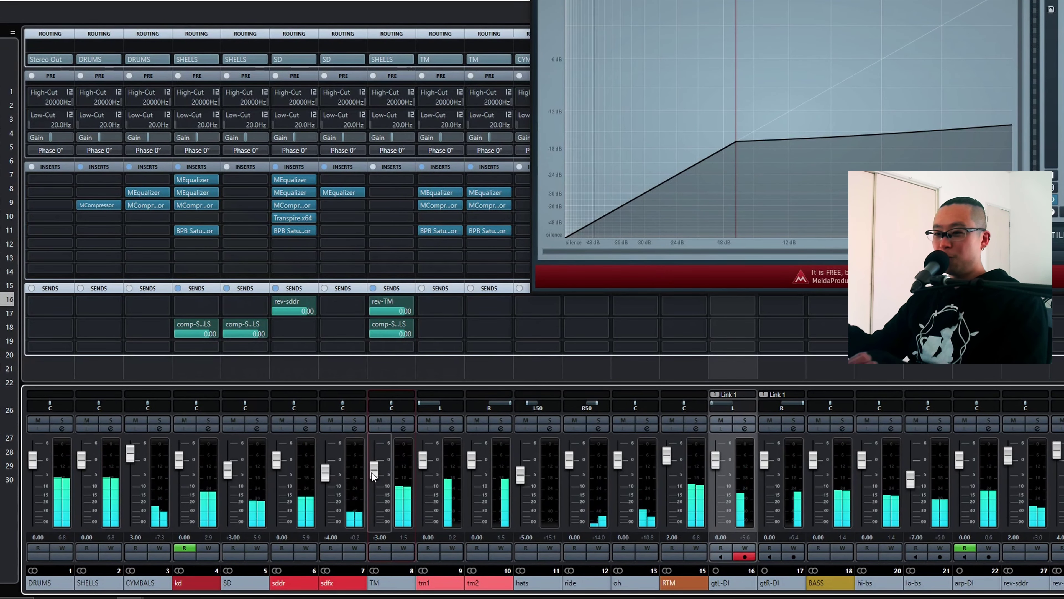
{"action": "scroll", "coordinate": [373, 474], "scroll_direction": "up", "scroll_amount": 1}
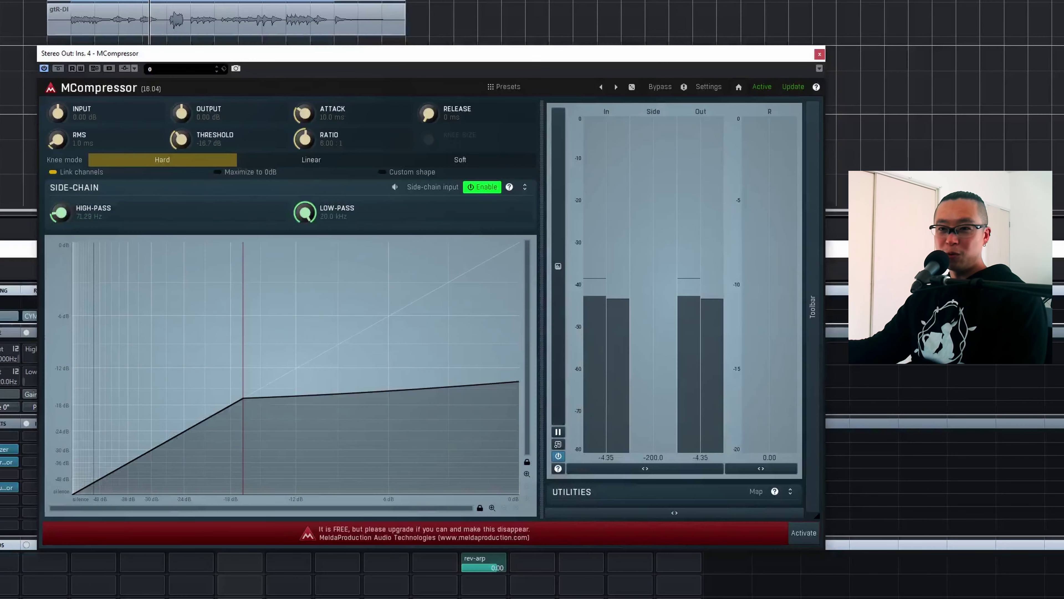
- Deepen the band 4 cut in the kd channel's MEqualizer, move band 5 to about -3.9 dB near 5078 Hz, and close the equalizer
{"action": "left_click", "coordinate": [8, 448]}
{"action": "left_click", "coordinate": [8, 448]}
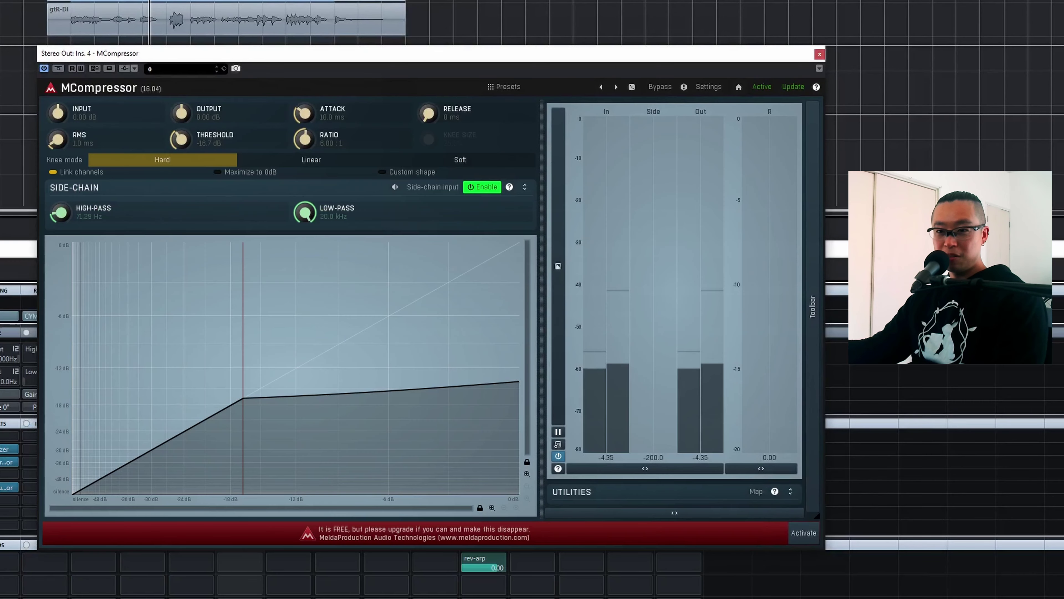
{"action": "left_click", "coordinate": [9, 448]}
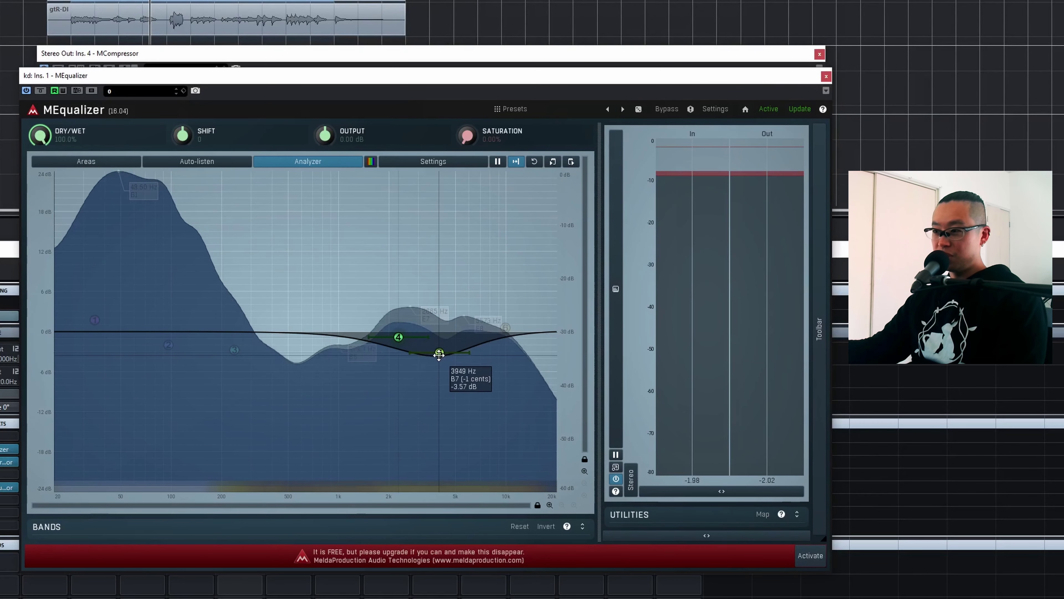
{"action": "left_click_drag", "start_coordinate": [438, 353], "coordinate": [397, 344]}
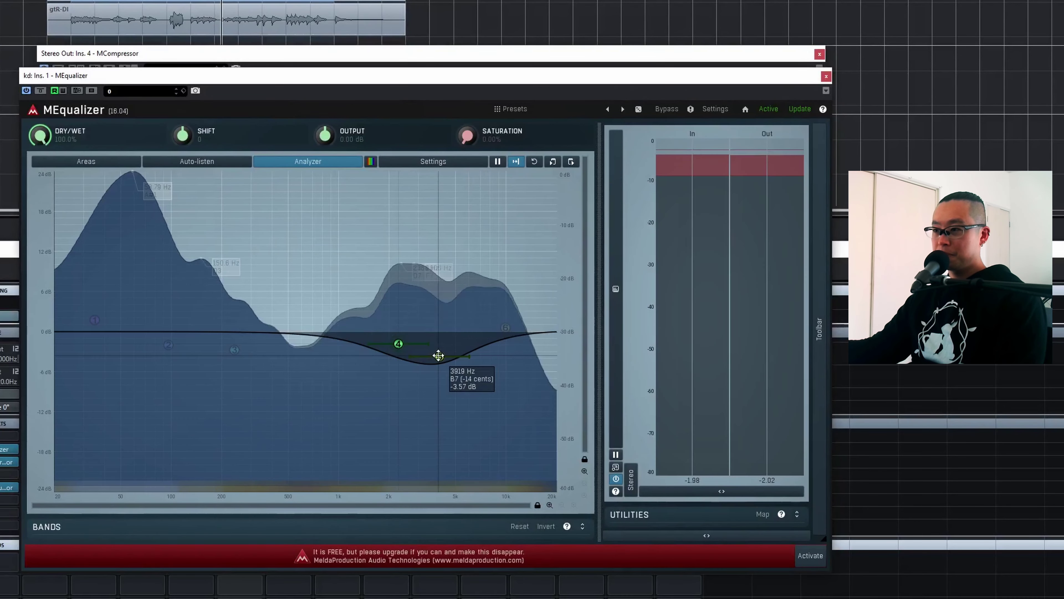
{"action": "left_click_drag", "start_coordinate": [438, 355], "coordinate": [456, 358]}
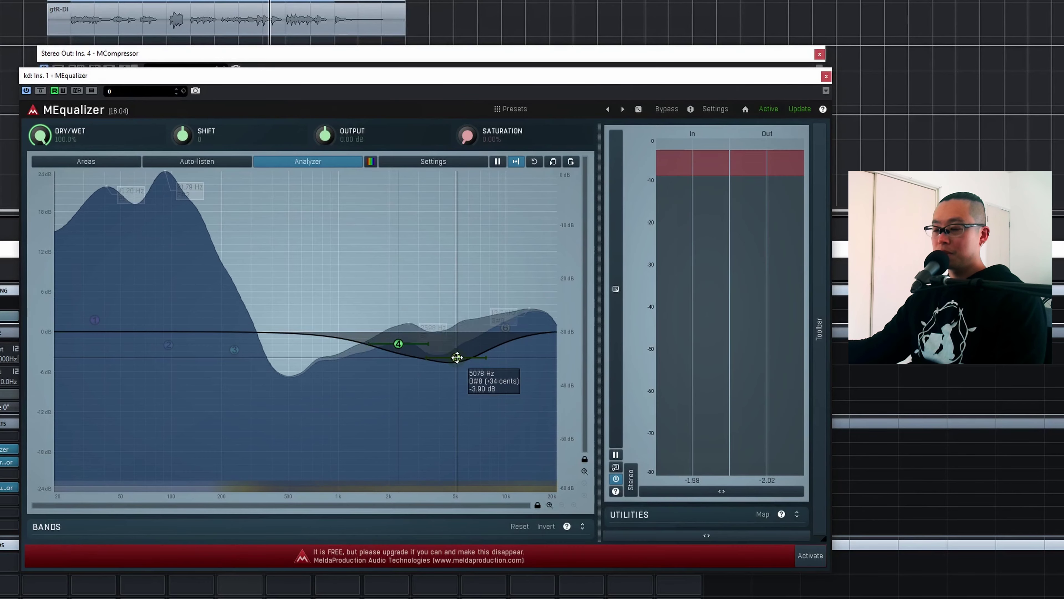
{"action": "left_click_drag", "start_coordinate": [456, 357], "coordinate": [456, 358]}
{"action": "key", "text": "Escape"}
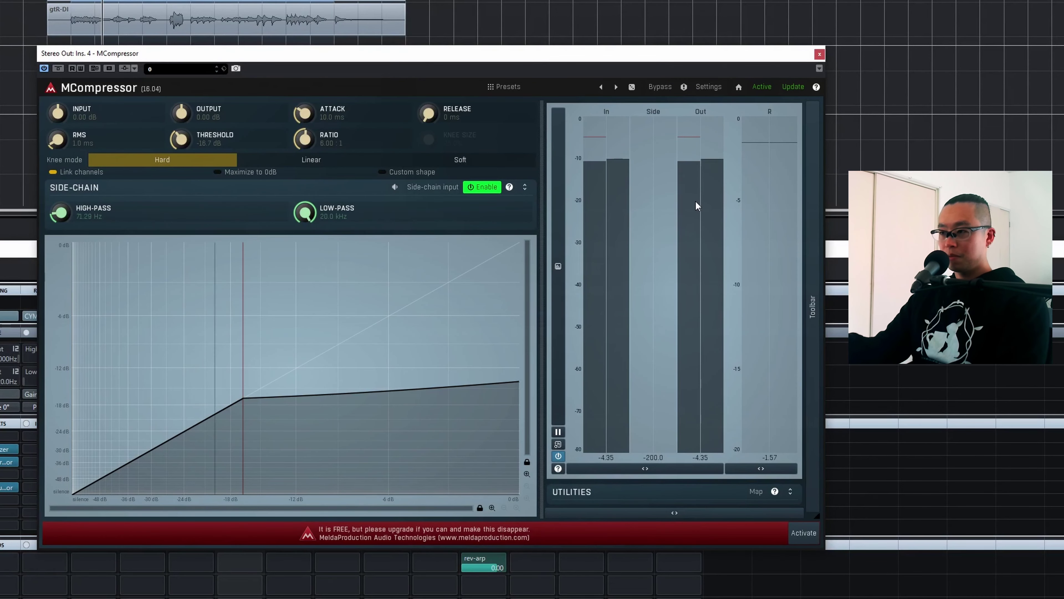
- Turn off cycle playback and compare the mix with the Stereo Out MCompressor bypassed and active
{"action": "key", "text": "Escape"}
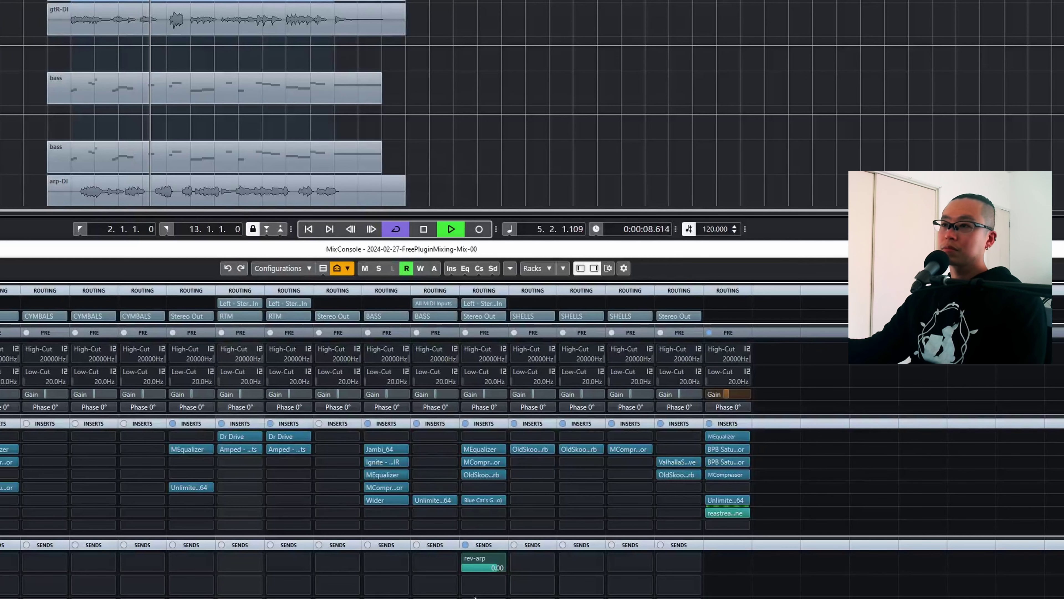
{"action": "key", "text": "KP_Divide"}
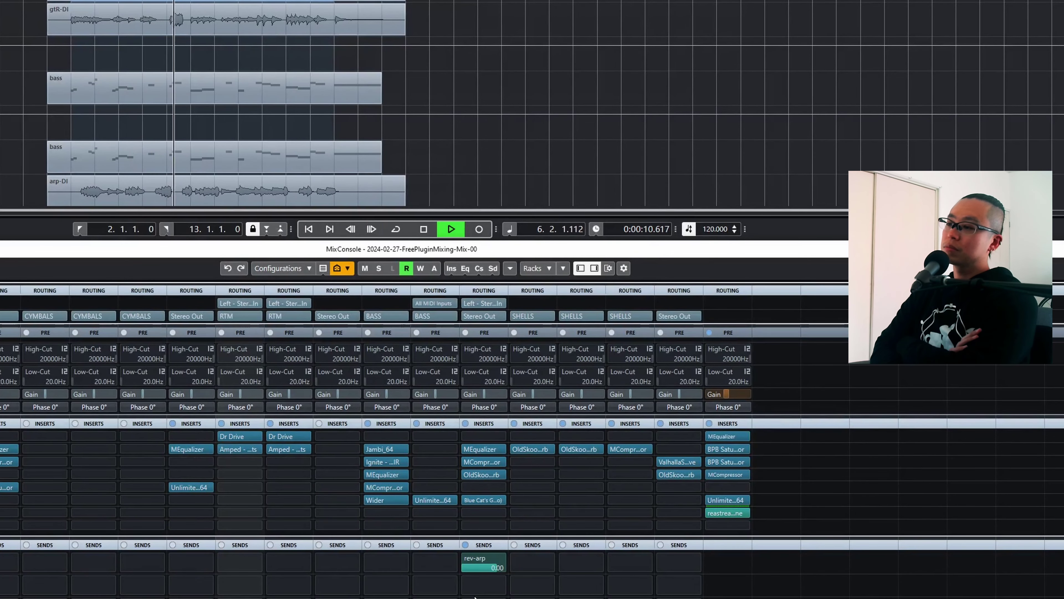
{"action": "left_click", "coordinate": [732, 476]}
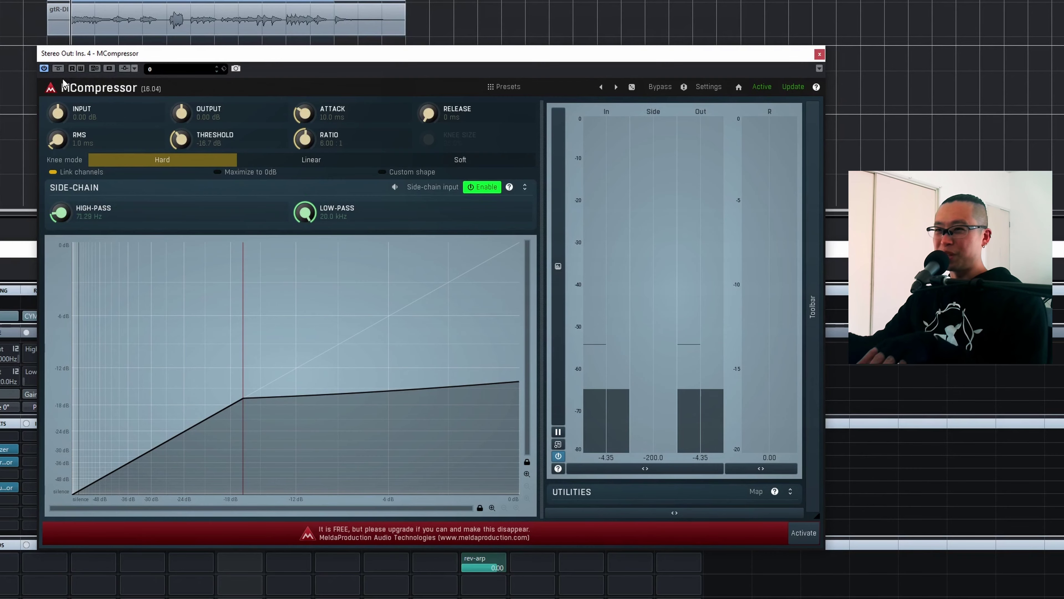
{"action": "left_click", "coordinate": [58, 68]}
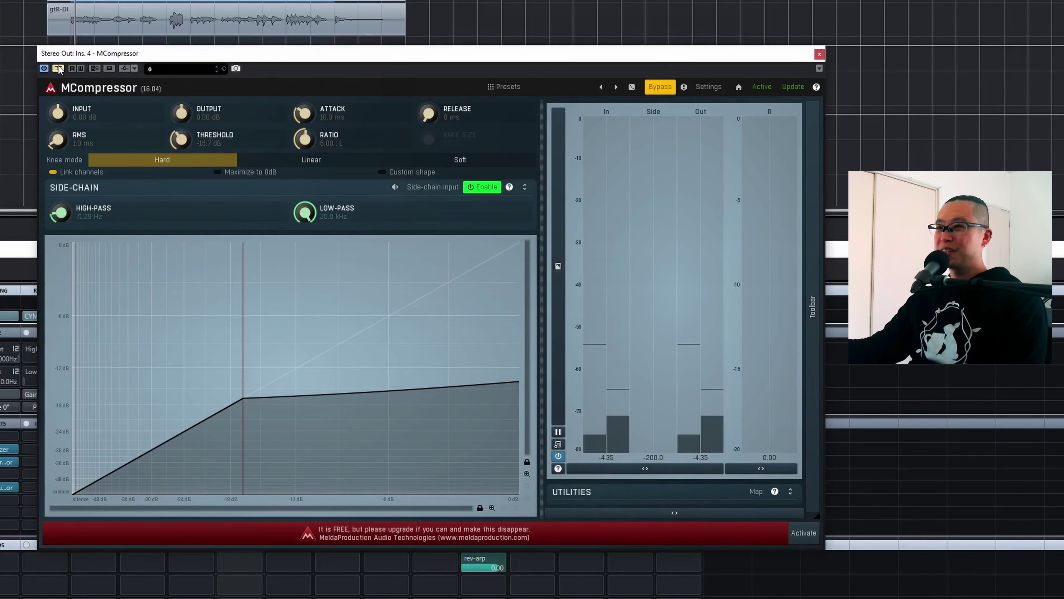
{"action": "left_click", "coordinate": [58, 68]}
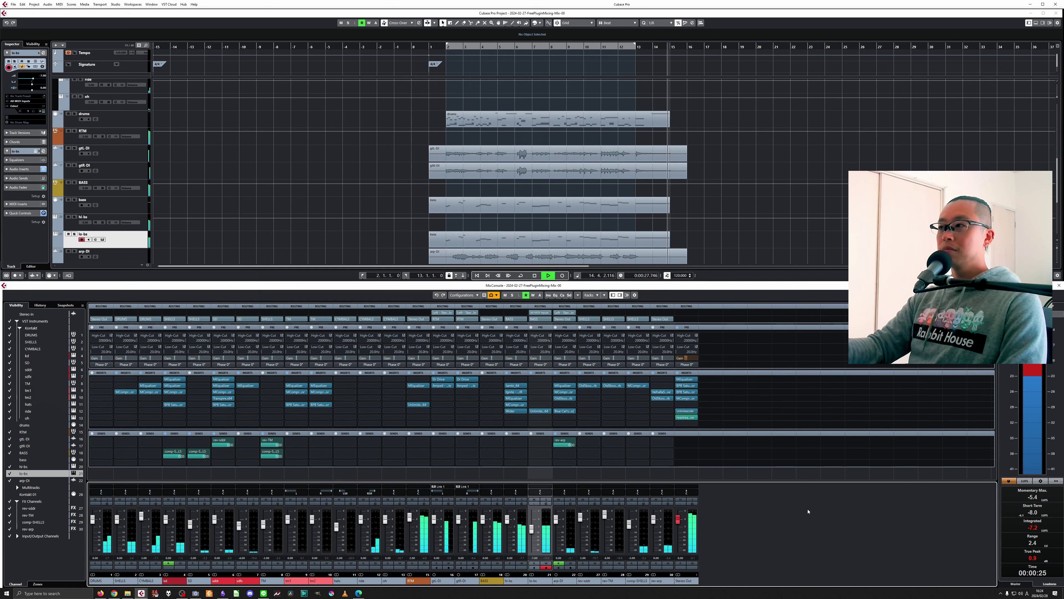
- Open the Unlimited limiter on the Stereo Out channel, set its output to -1 dB, and check the mix in playback
{"action": "key", "text": "space"}
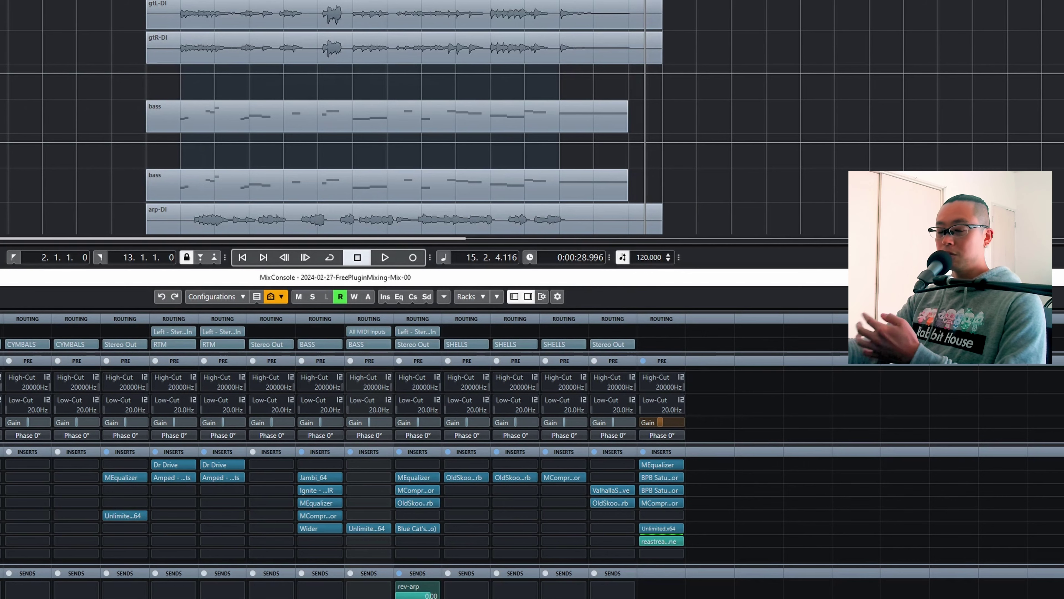
{"action": "left_click", "coordinate": [656, 528]}
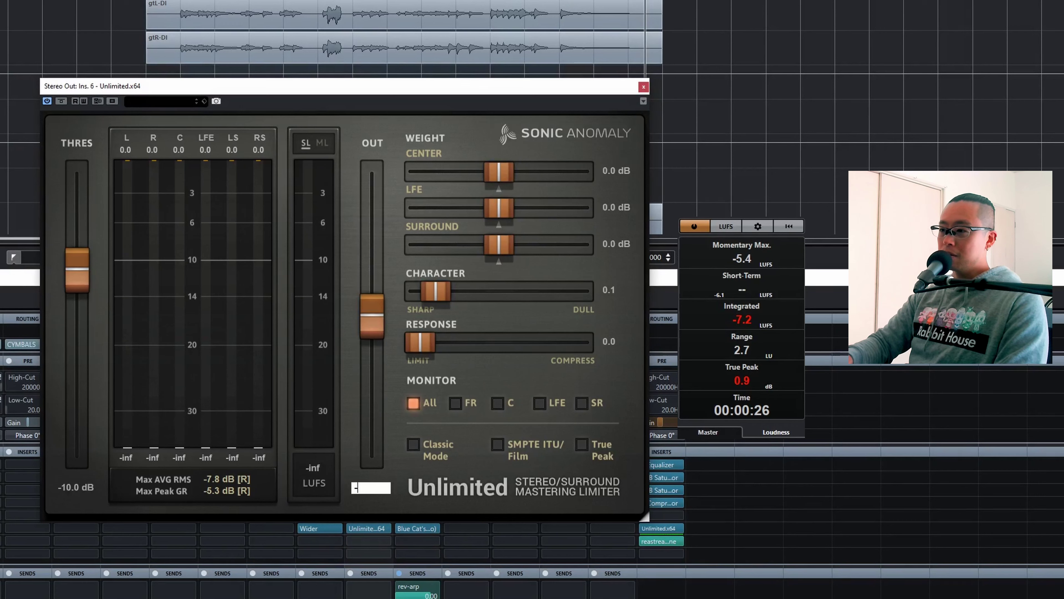
{"action": "key", "text": "Return"}
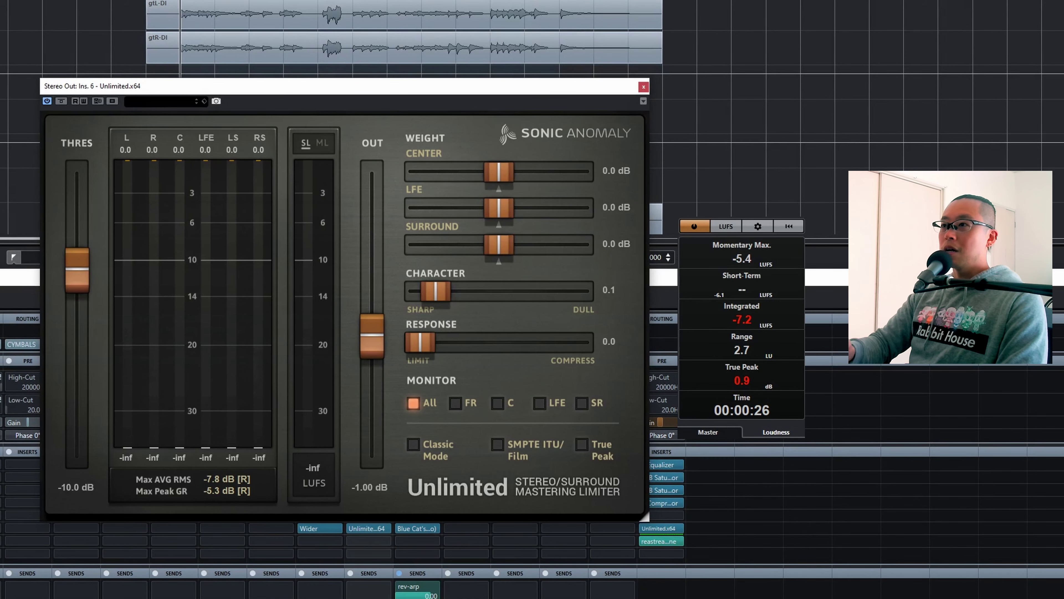
{"action": "key", "text": "space"}
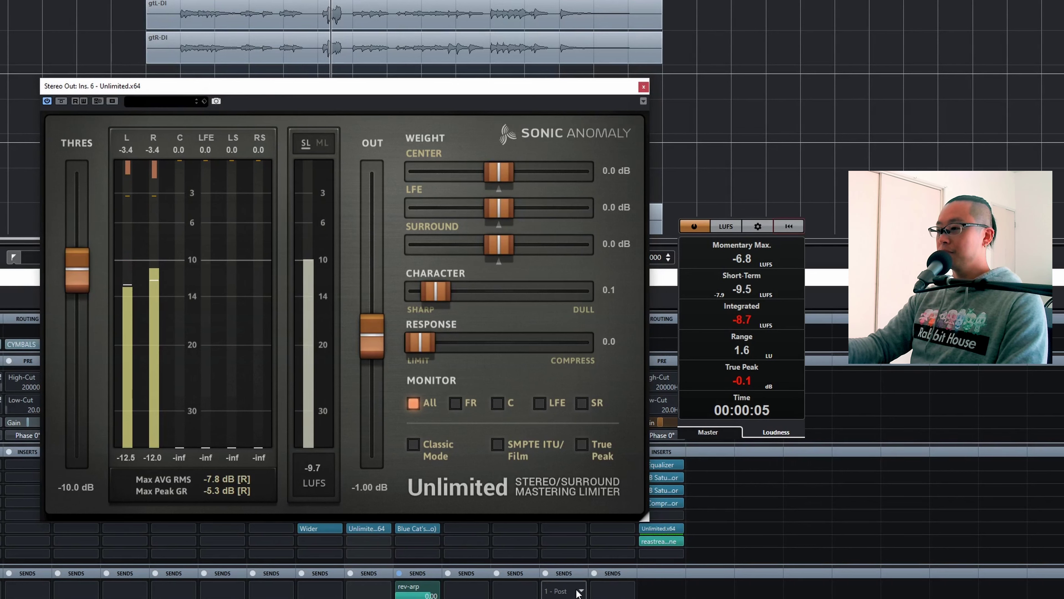
- Set the limiter's output to -1.3 dB, reset the loudness measurement, and play the mix through to check the true peak
{"action": "double_click", "coordinate": [365, 486]}
{"action": "type", "text": "-1.3"}
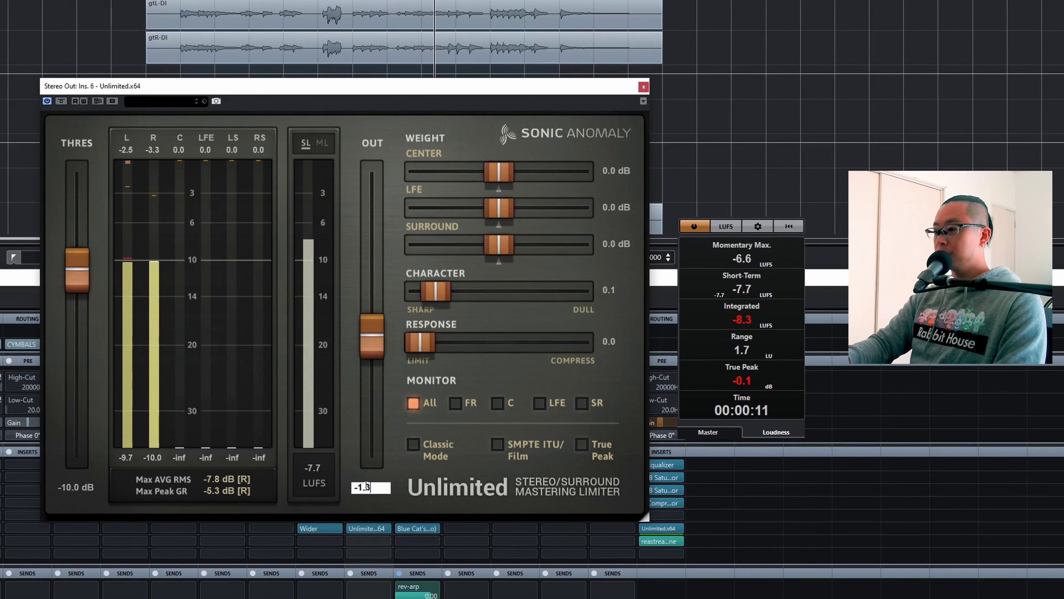
{"action": "key", "text": "Return"}
{"action": "left_click", "coordinate": [789, 226]}
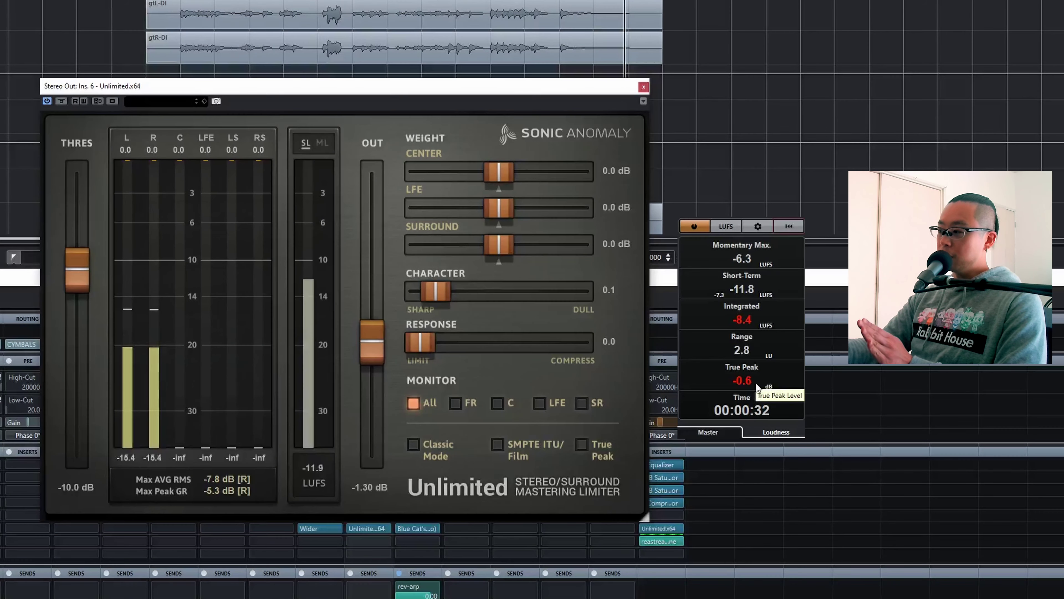
{"action": "key", "text": "space"}
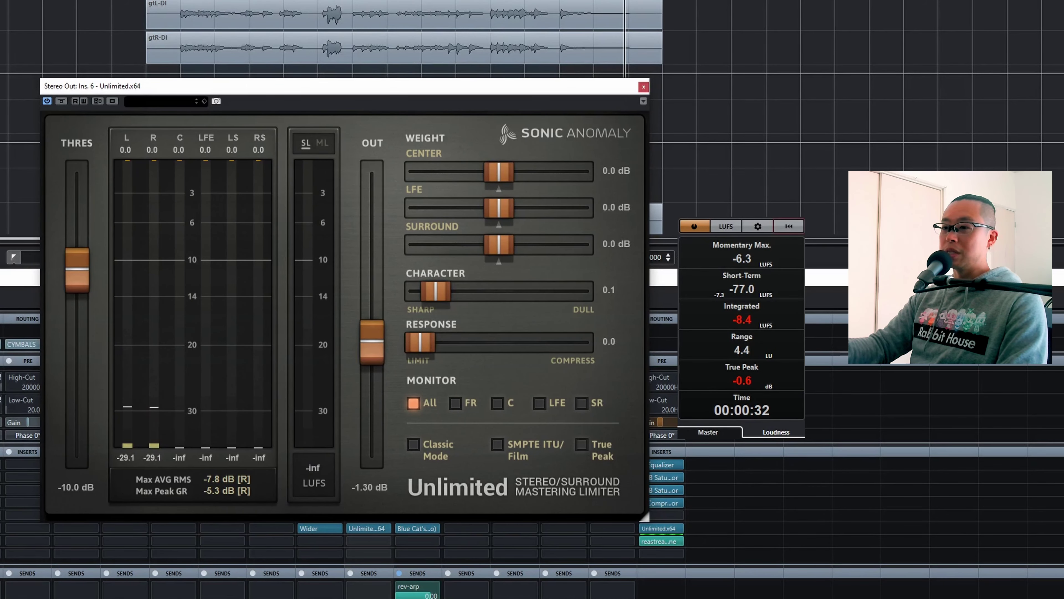
- Try the Unlimited limiter's threshold at -12 dB and play back the mix
{"action": "left_click", "coordinate": [81, 489]}
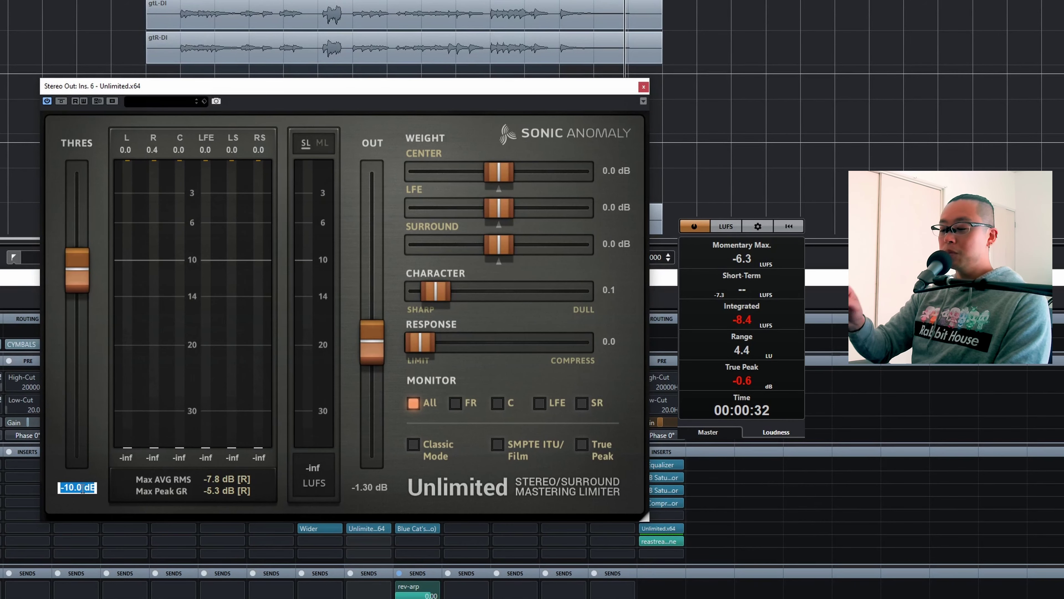
{"action": "key", "text": "Return"}
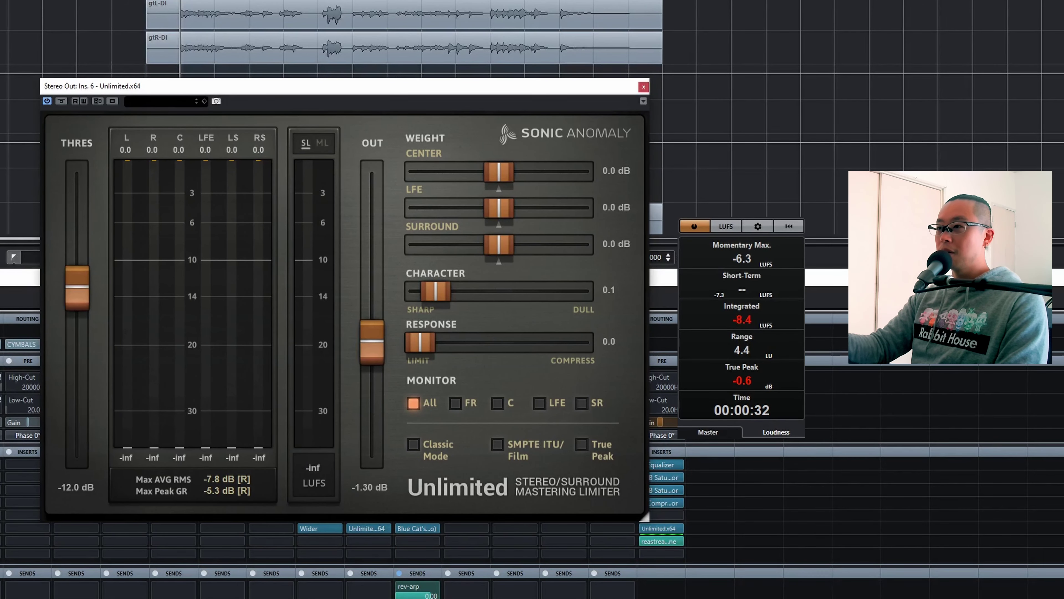
{"action": "key", "text": "space"}
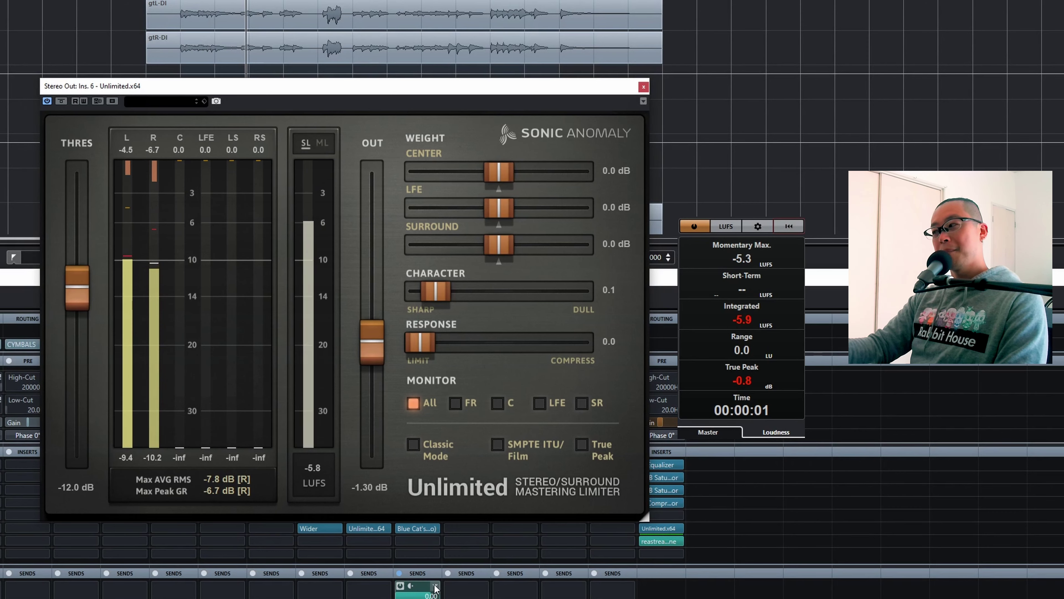
- Set the threshold of the Unlimited limiter to -11 dB during playback
{"action": "left_click", "coordinate": [63, 487]}
{"action": "type", "text": "1"}
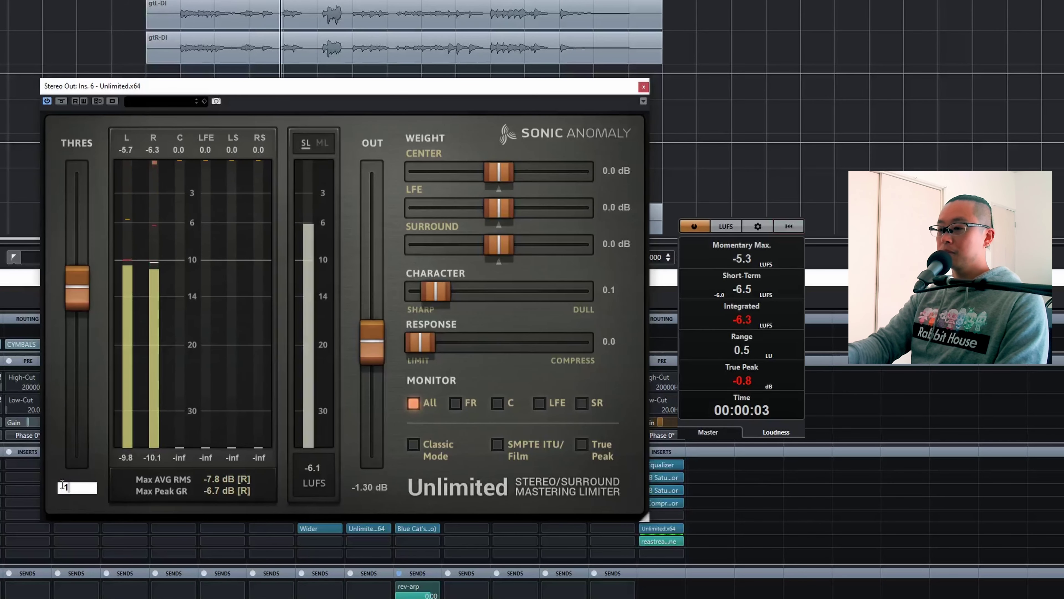
{"action": "type", "text": "1"}
{"action": "key", "text": "Return"}
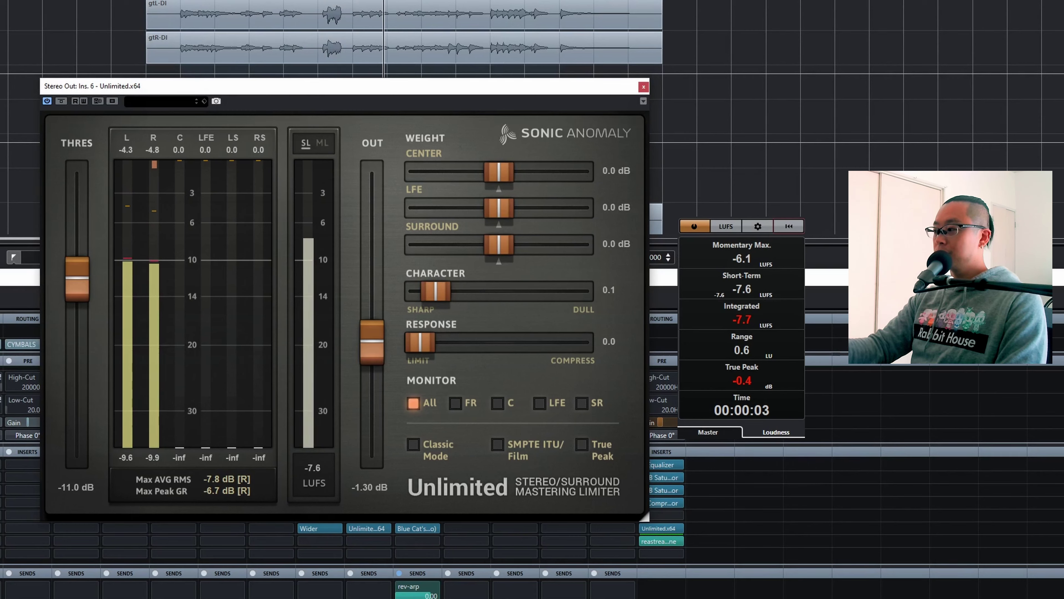
- Set the Unlimited limiter's threshold to -12 dB and play the mix through with it
{"action": "double_click", "coordinate": [75, 489]}
{"action": "type", "text": "-12"}
{"action": "key", "text": "Return"}
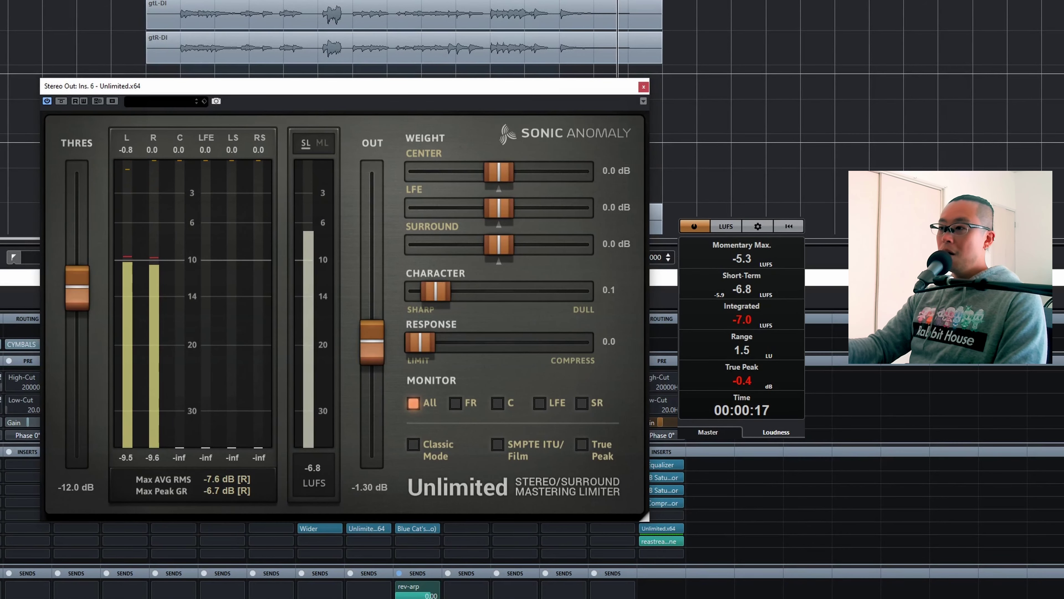
{"action": "key", "text": "space"}
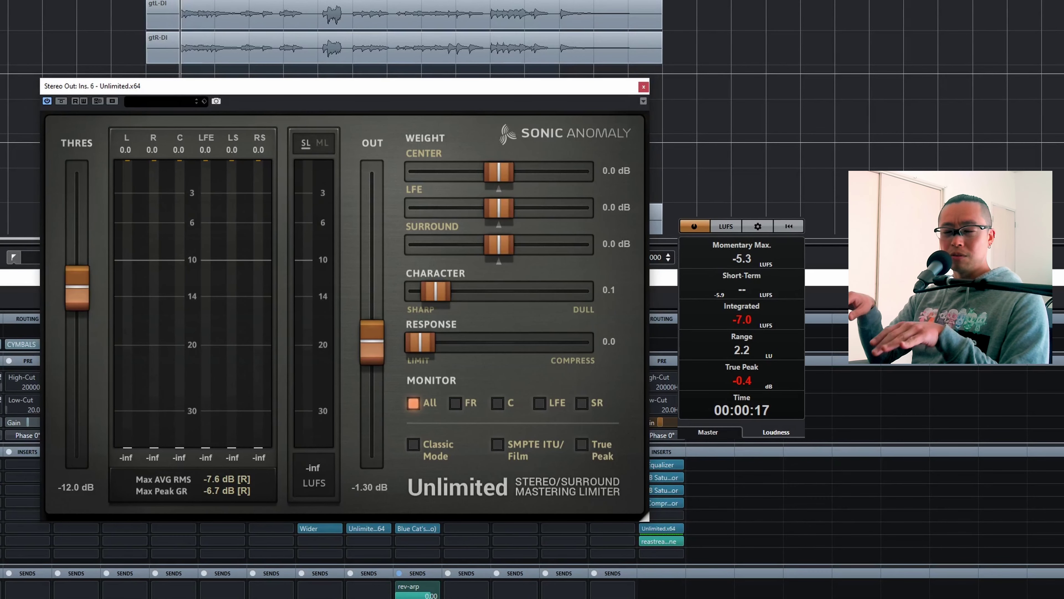
- Lower the Tube amount of the Stereo Out's first BPB Saturator to 10 during playback, and reset the loudness measurement to check the mix
{"action": "key", "text": "Escape"}
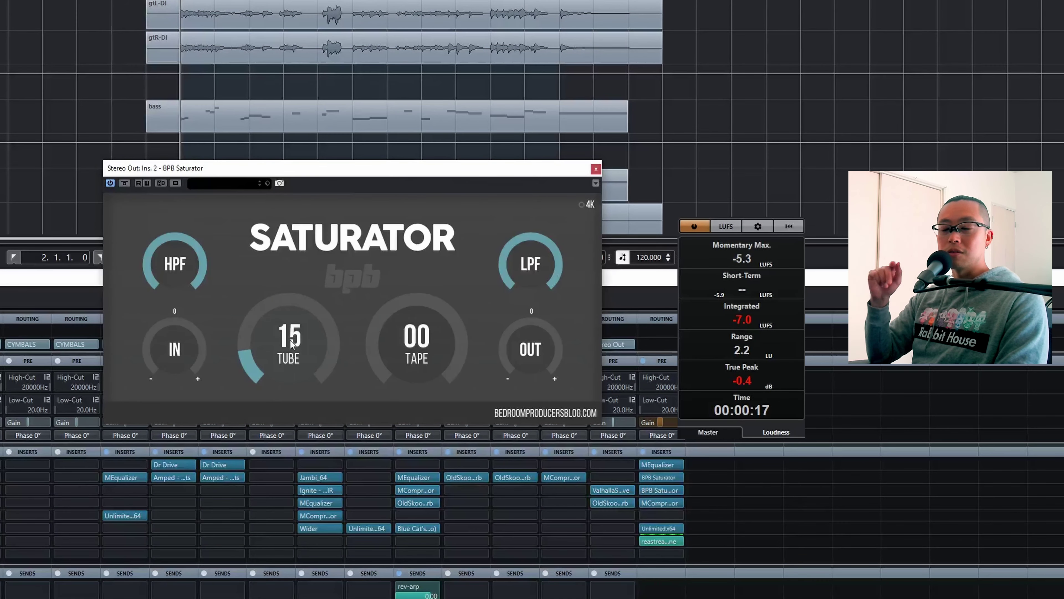
{"action": "key", "text": "space"}
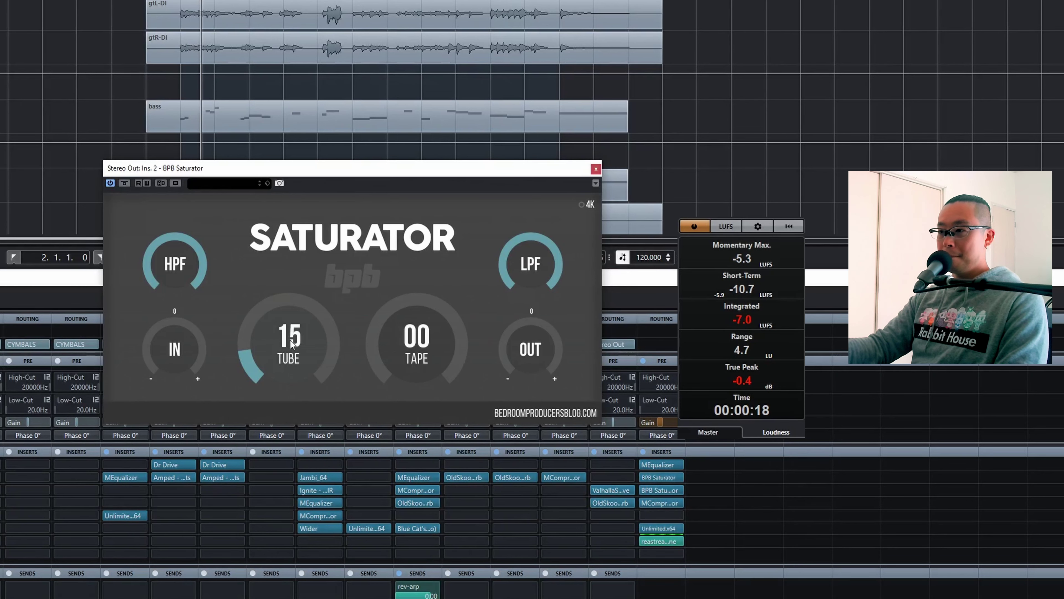
{"action": "scroll", "coordinate": [292, 343], "scroll_direction": "down", "scroll_amount": 1}
{"action": "scroll", "coordinate": [293, 346], "scroll_direction": "down", "scroll_amount": 4}
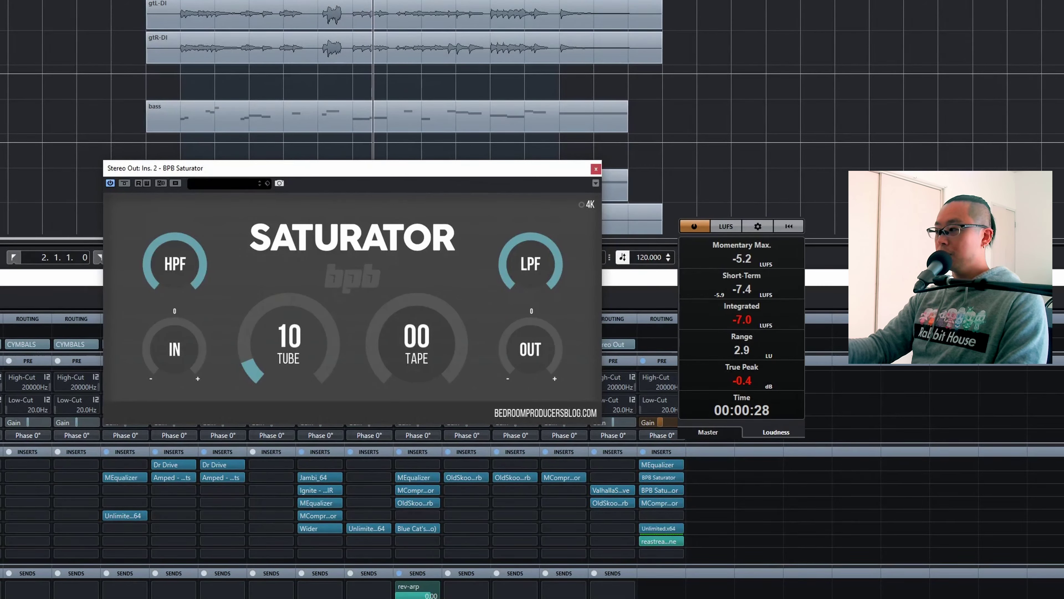
{"action": "left_click", "coordinate": [789, 226]}
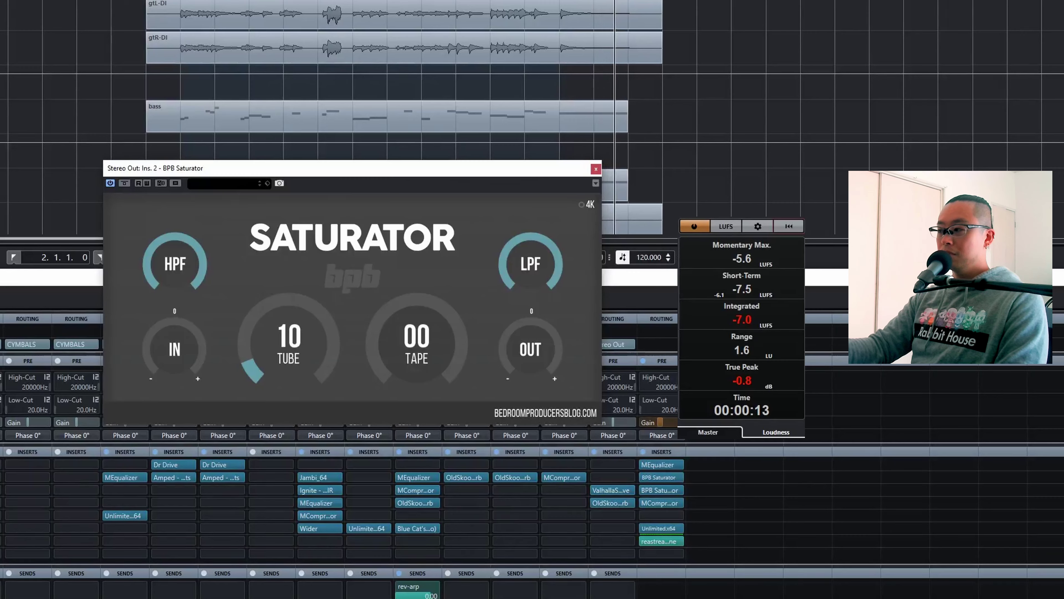
{"action": "key", "text": "space"}
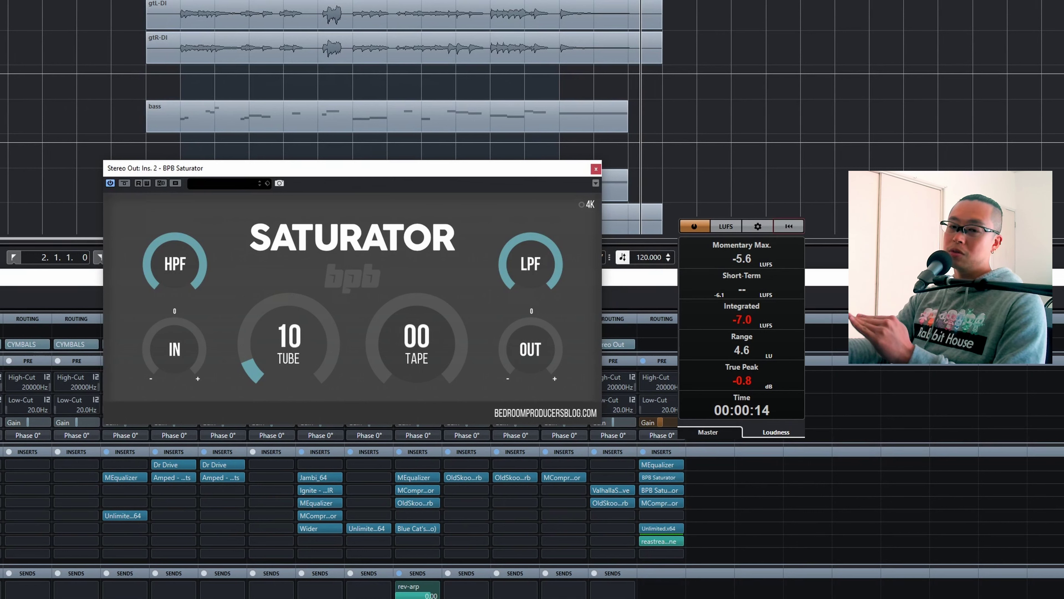
- Try the lo-bs channel fader at -9 dB while the mix plays, and return it to -7 dB
{"action": "key", "text": "F3"}
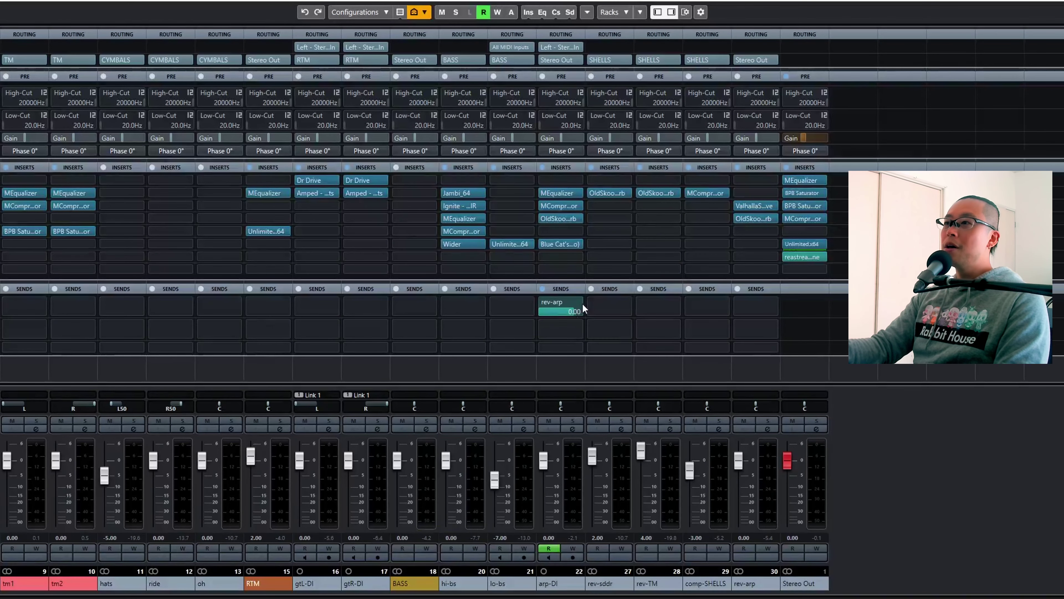
{"action": "left_click", "coordinate": [502, 583]}
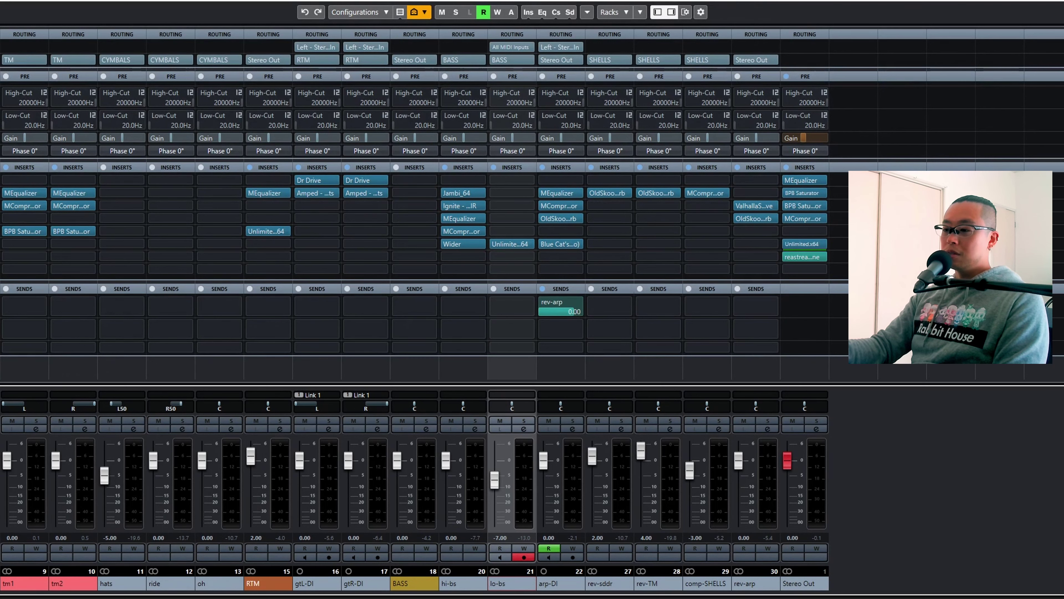
{"action": "key", "text": "space"}
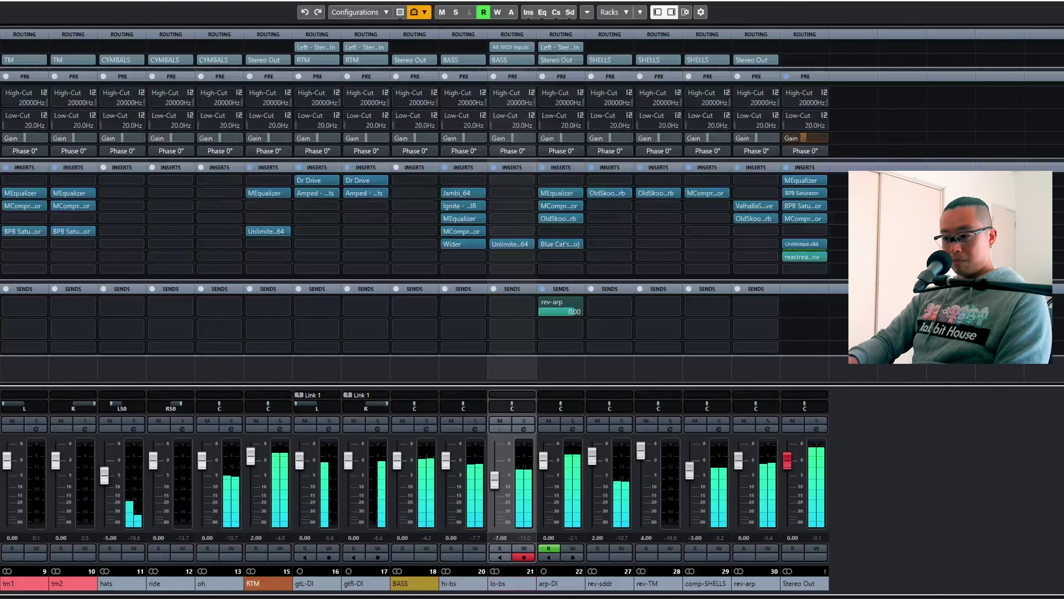
{"action": "left_click_drag", "start_coordinate": [494, 479], "coordinate": [494, 486]}
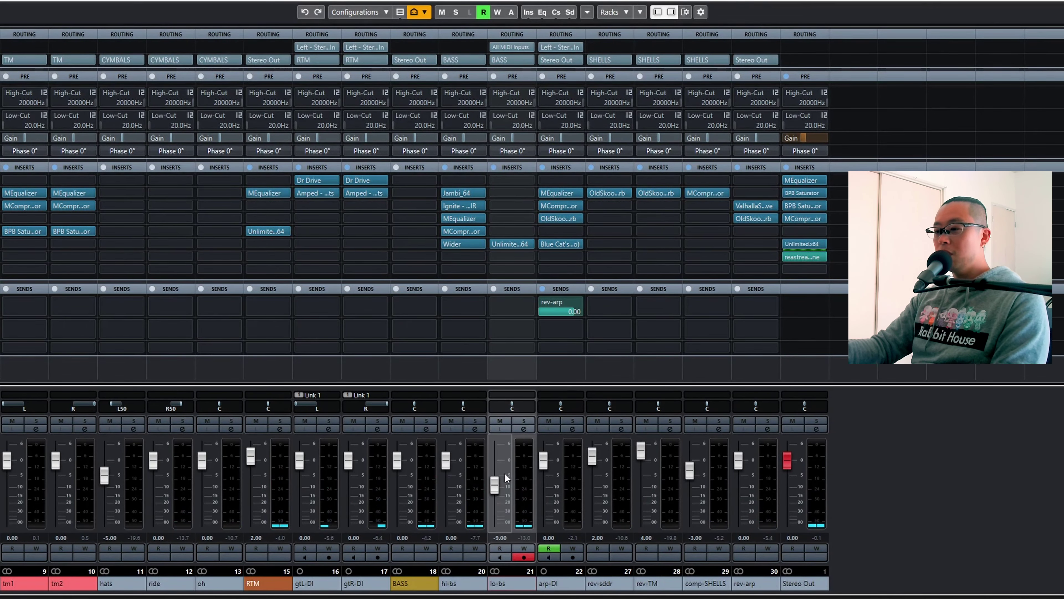
{"action": "left_click", "coordinate": [493, 483]}
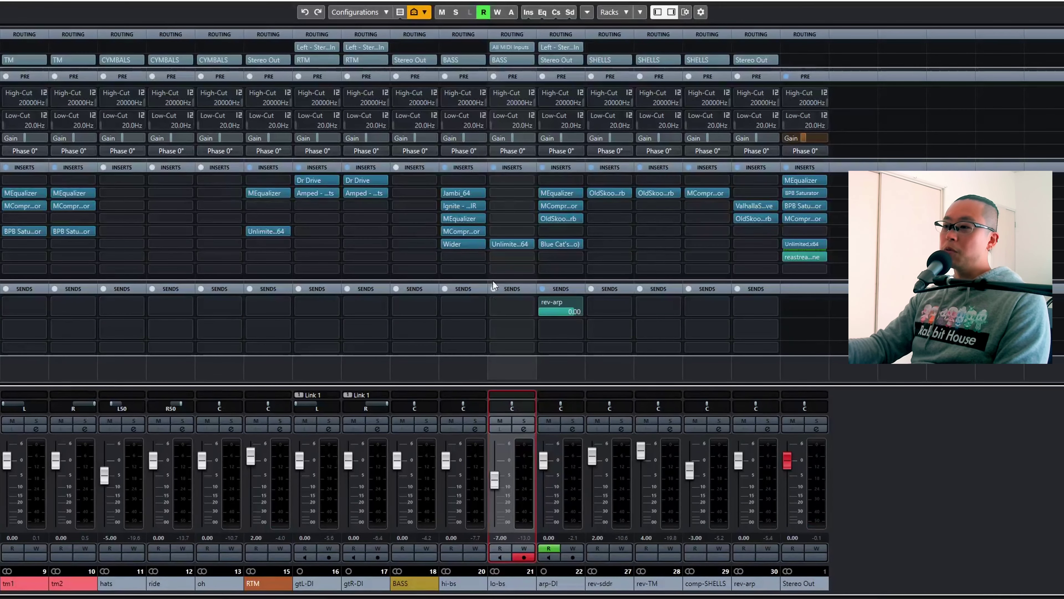
- Insert Blue Cat's Gain 3 (Stereo) in the seventh insert slot of the lo-bs channel and set its gain to -2 dB
{"action": "left_click", "coordinate": [510, 253]}
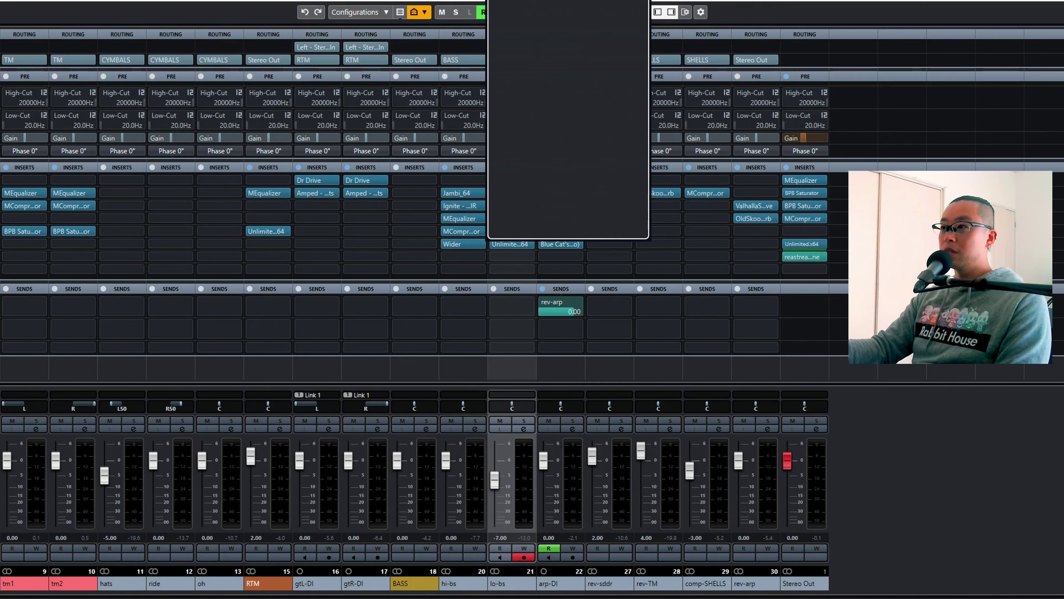
{"action": "left_click", "coordinate": [489, 89]}
{"action": "scroll", "coordinate": [475, 221], "scroll_direction": "down", "scroll_amount": 1}
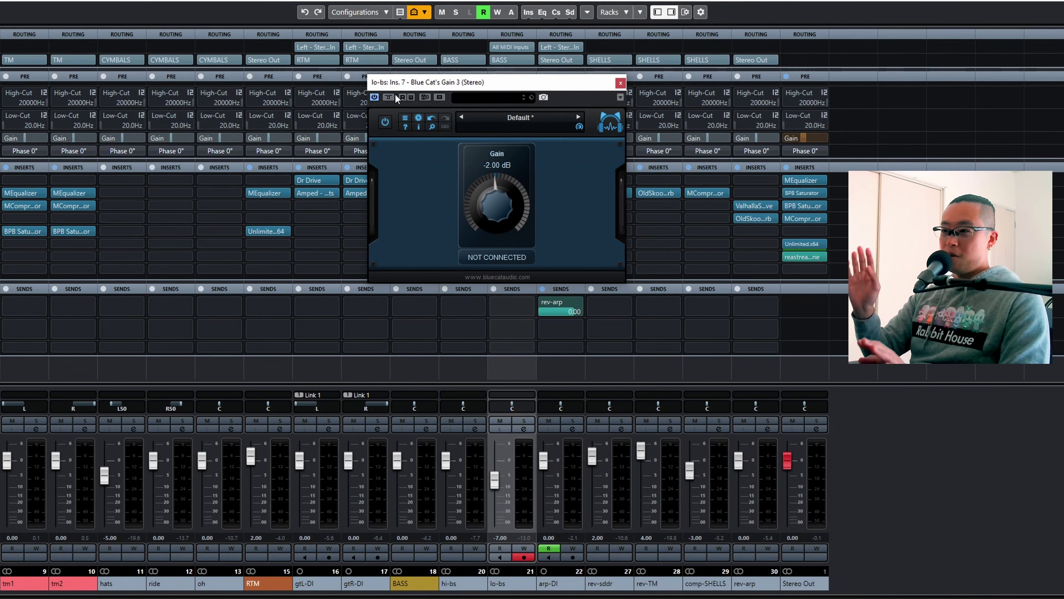
- Compare the mix in playback with the lo-bs gain plug-in bypassed and active, leaving the plug-in active
{"action": "key", "text": "space"}
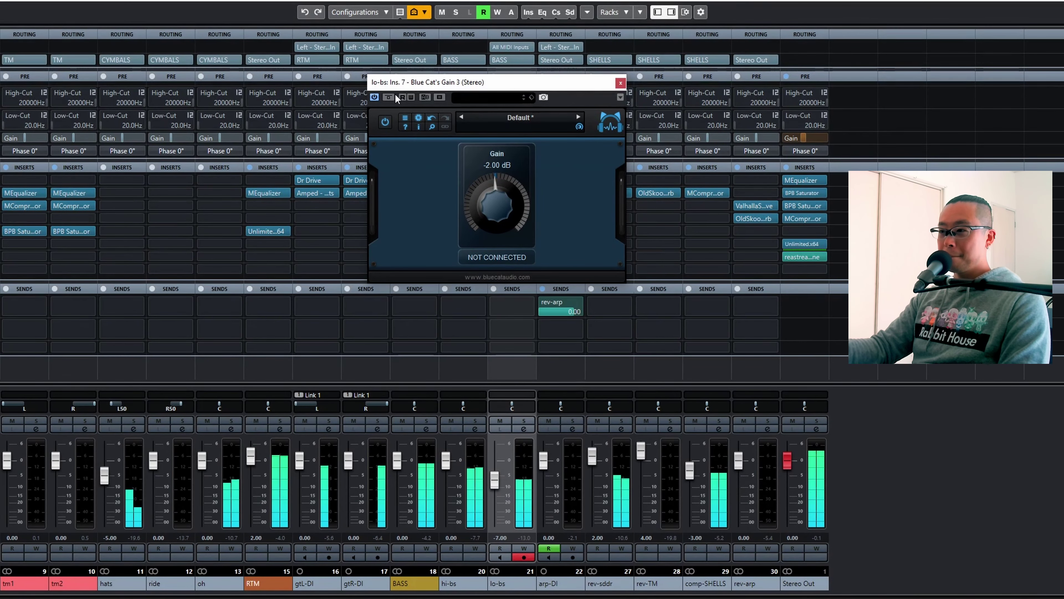
{"action": "left_click", "coordinate": [388, 96]}
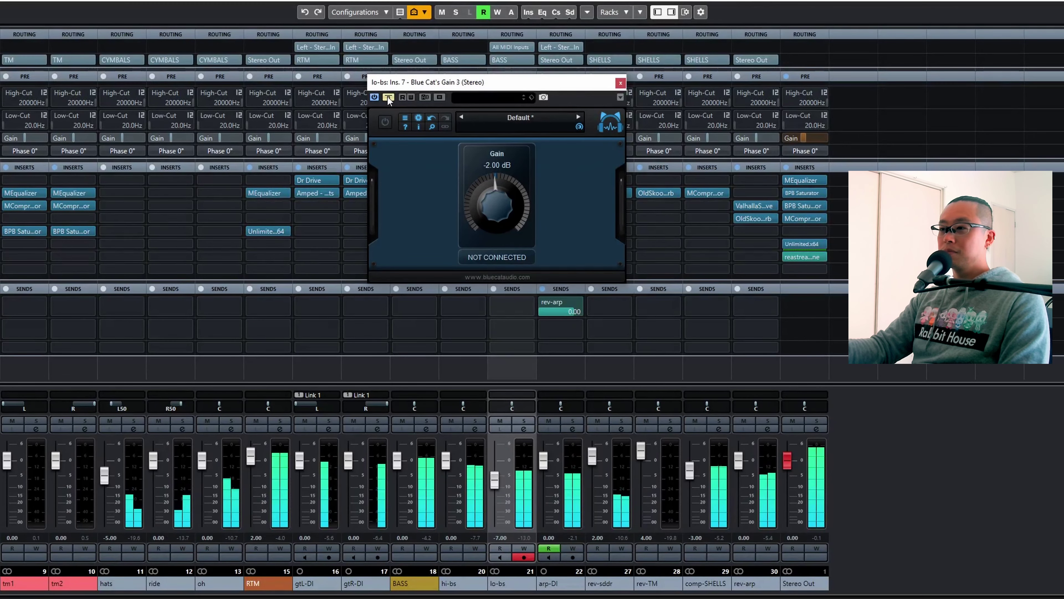
{"action": "left_click", "coordinate": [387, 96]}
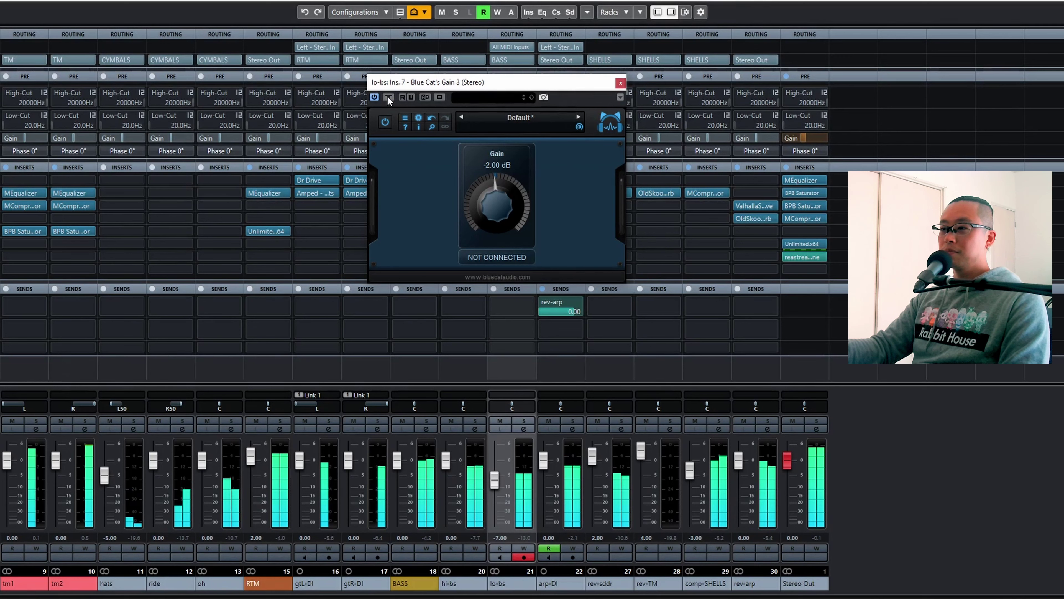
{"action": "left_click", "coordinate": [387, 96]}
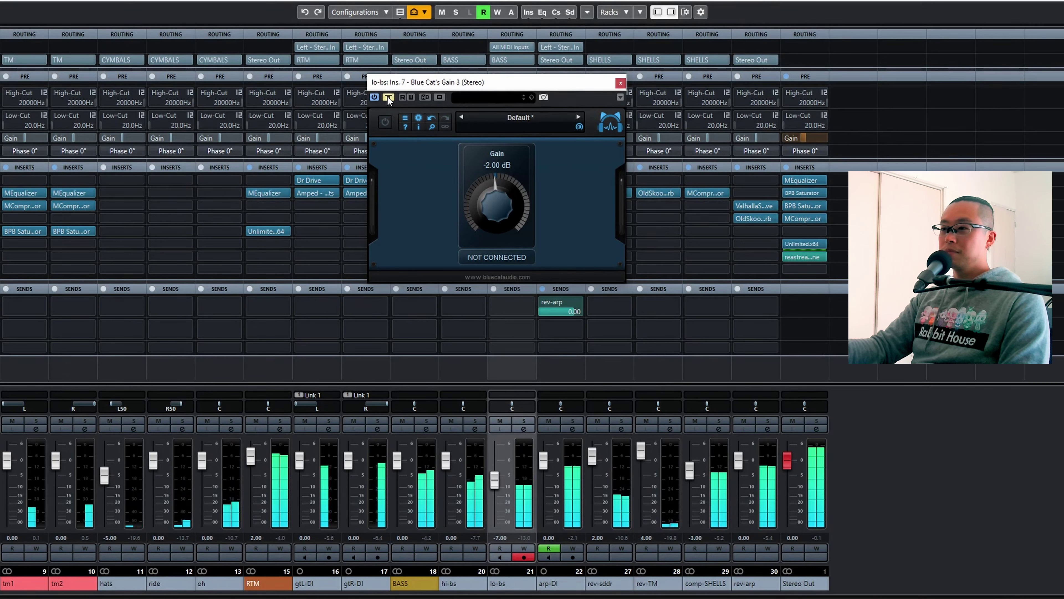
{"action": "left_click", "coordinate": [387, 97]}
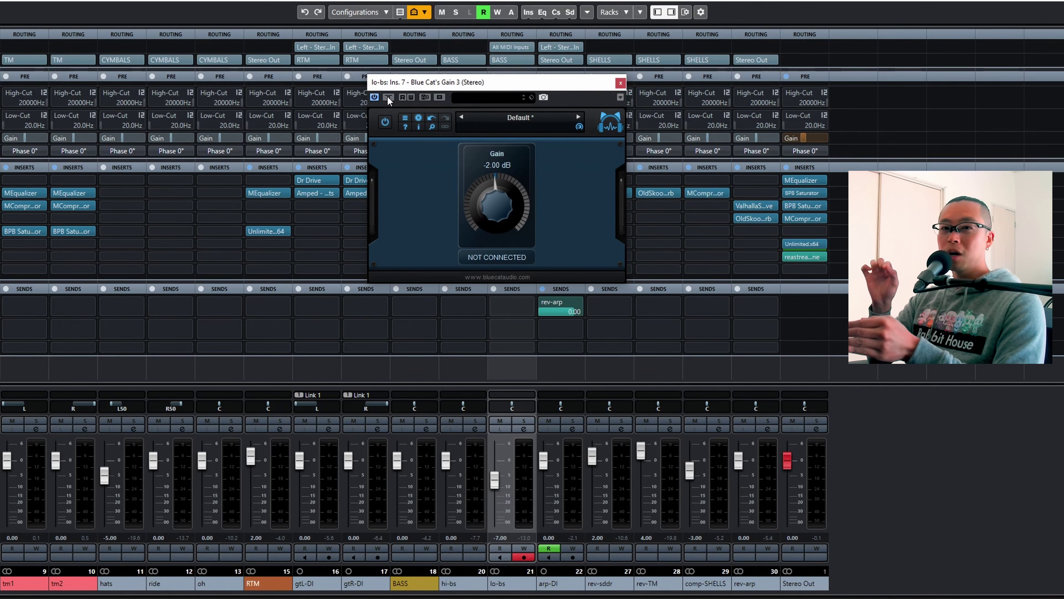
{"action": "left_click", "coordinate": [387, 97]}
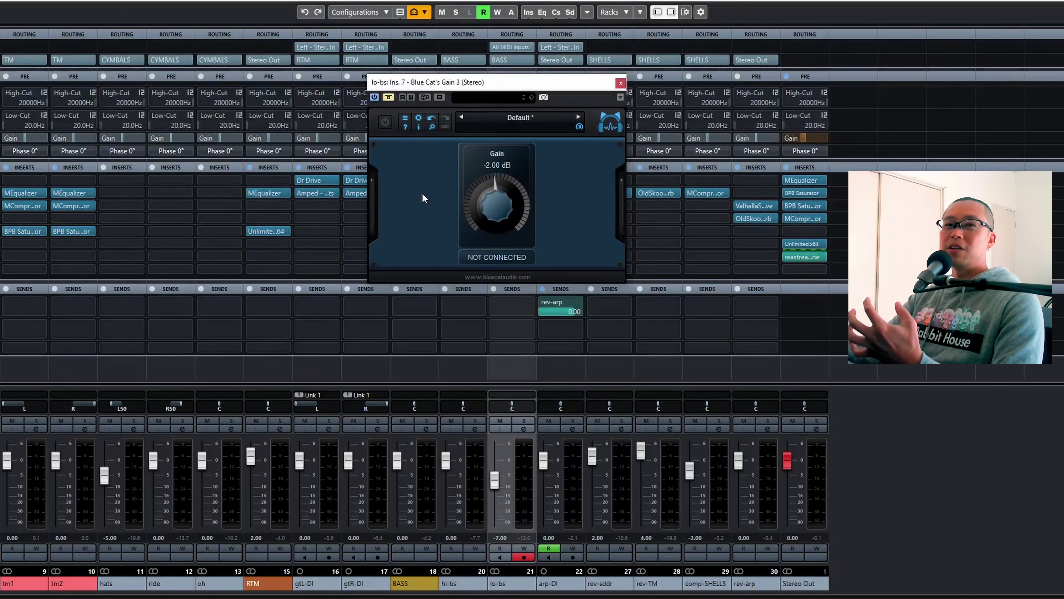
{"action": "left_click", "coordinate": [384, 100]}
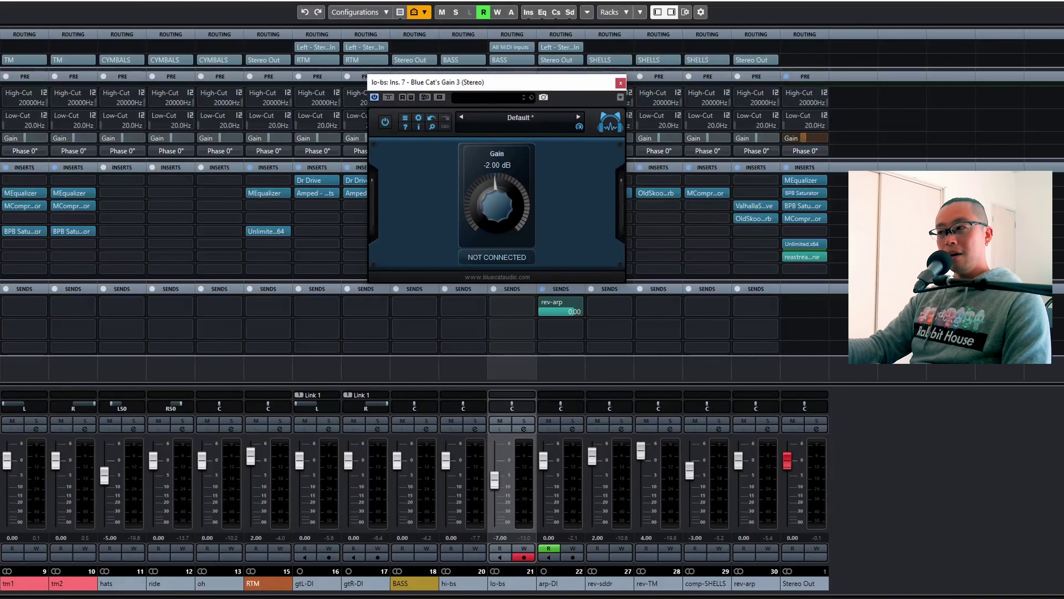
- Select the arp-DI channel in the mixer
{"action": "left_click", "coordinate": [561, 583]}
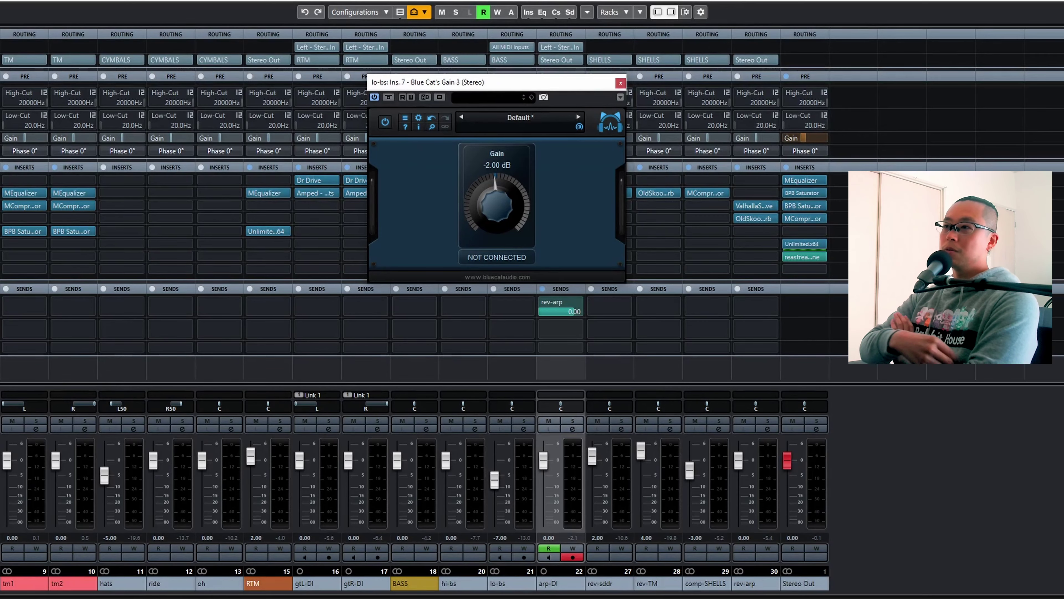